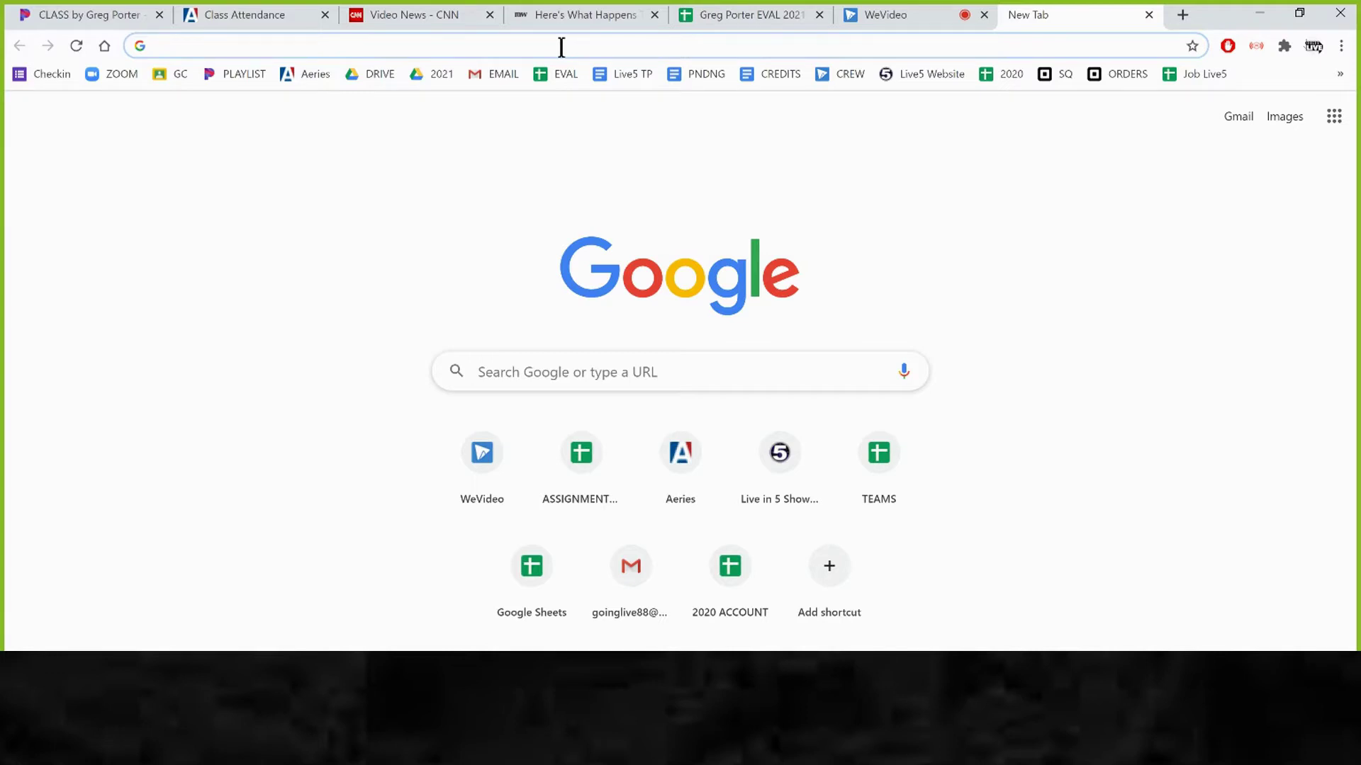
# Search Google for 'moldy food' and switch to the image results
pyautogui.write('mold')
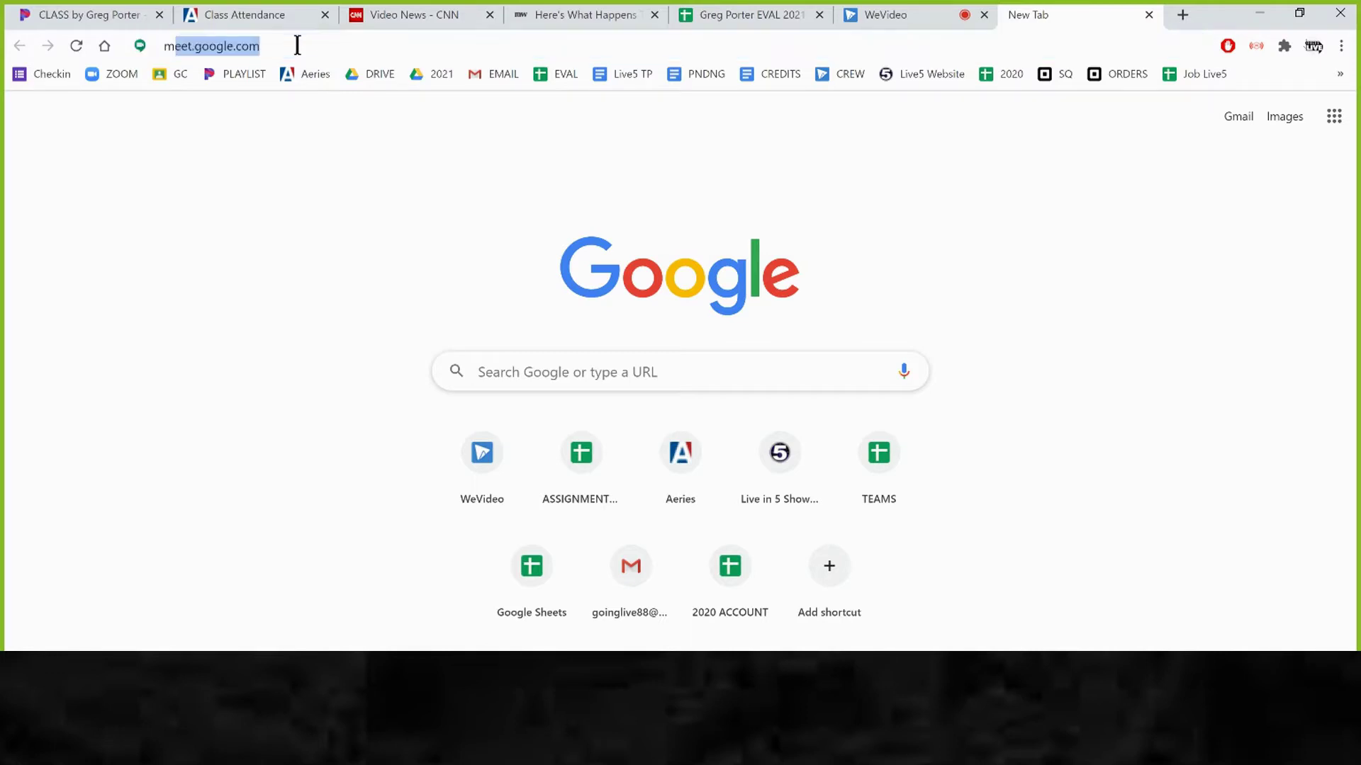
pyautogui.write('y food')
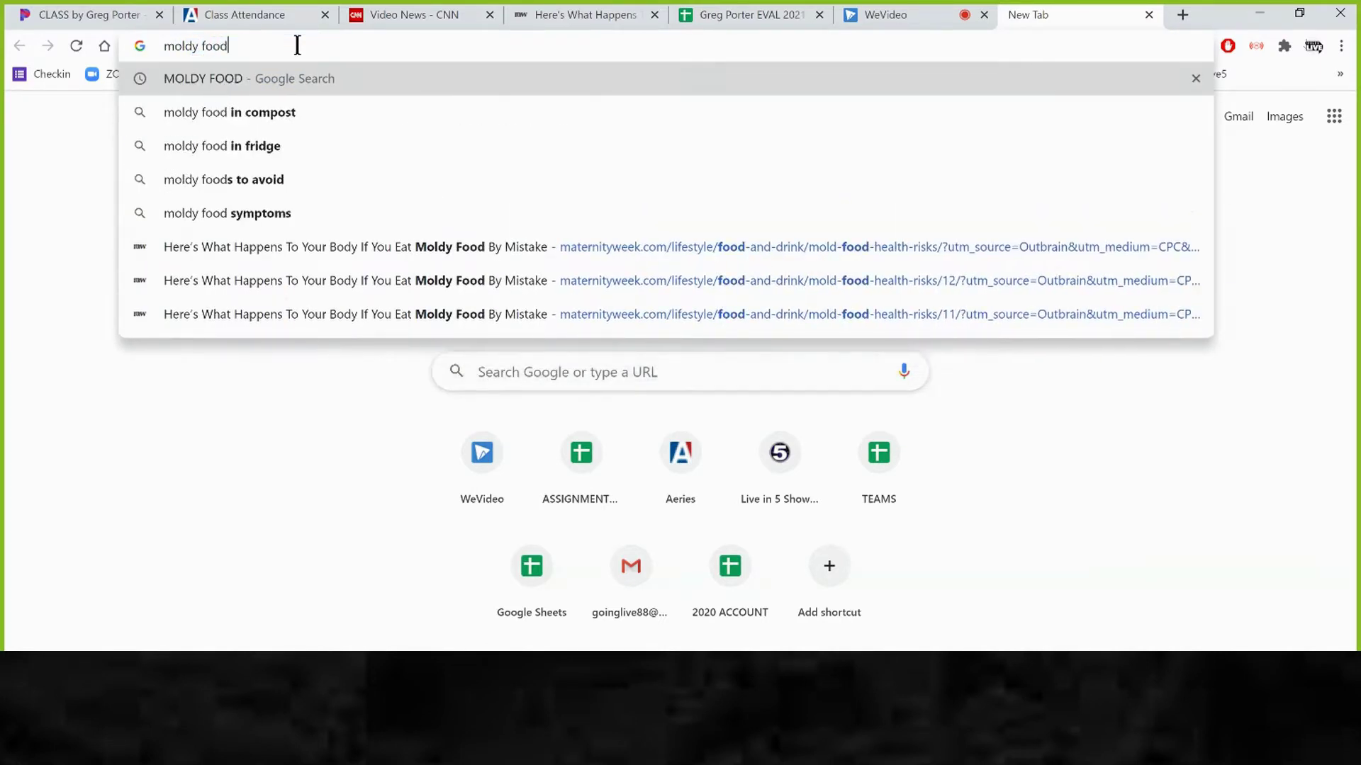
pyautogui.press('Return')
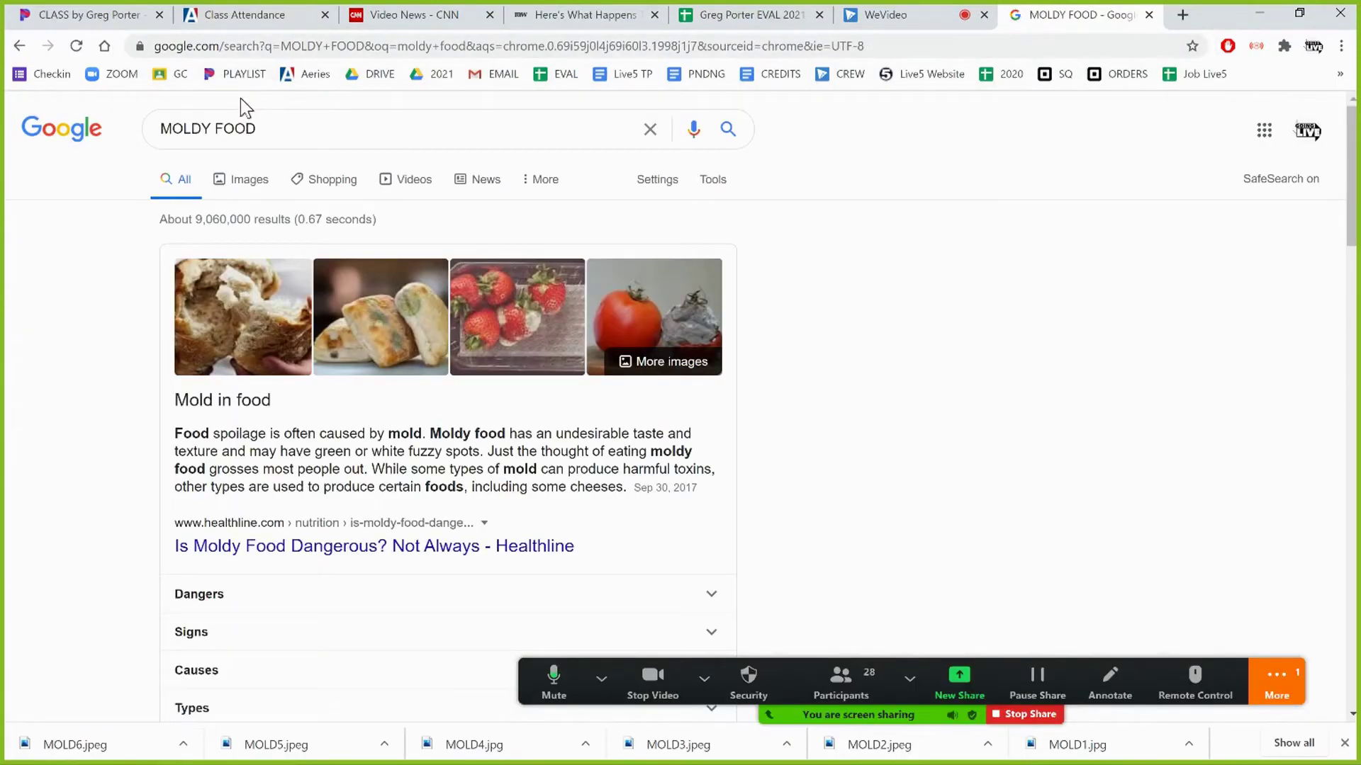
pyautogui.click(422, 188)
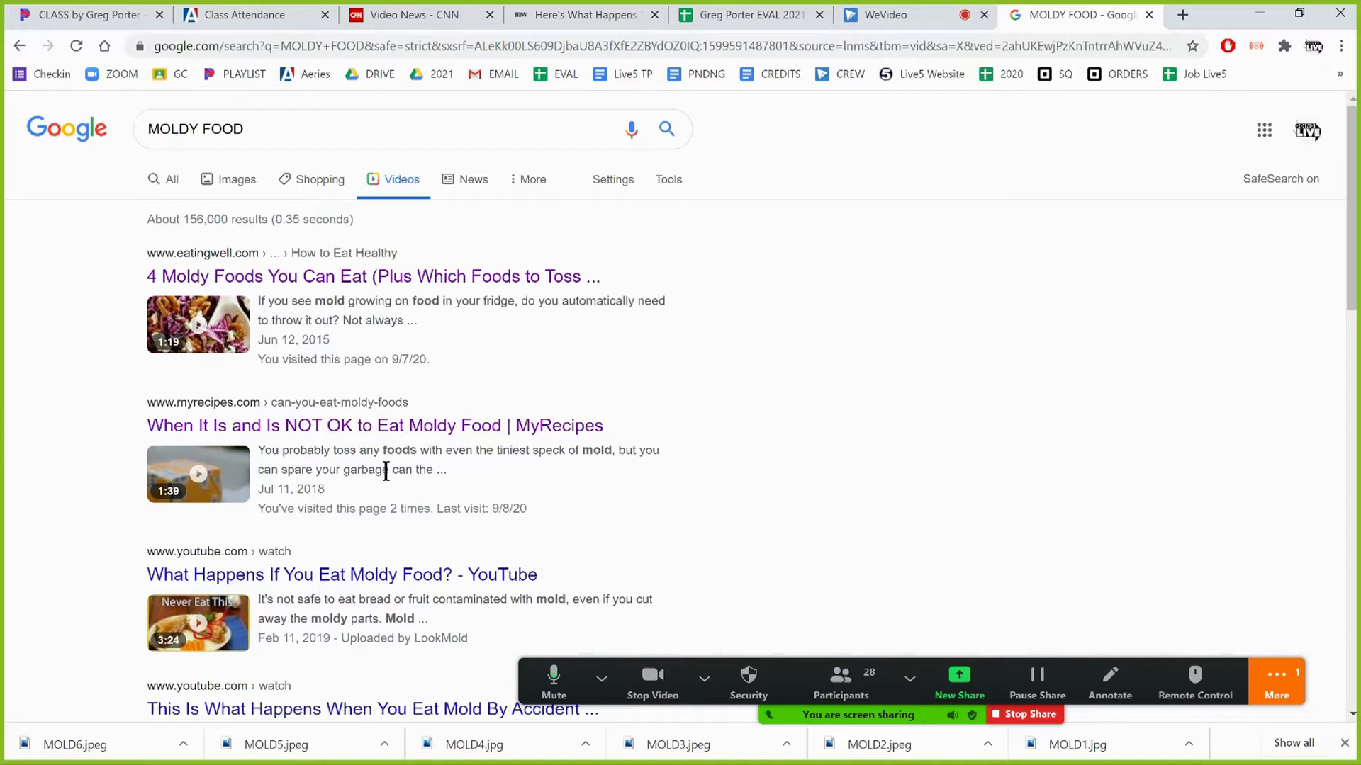
pyautogui.click(236, 188)
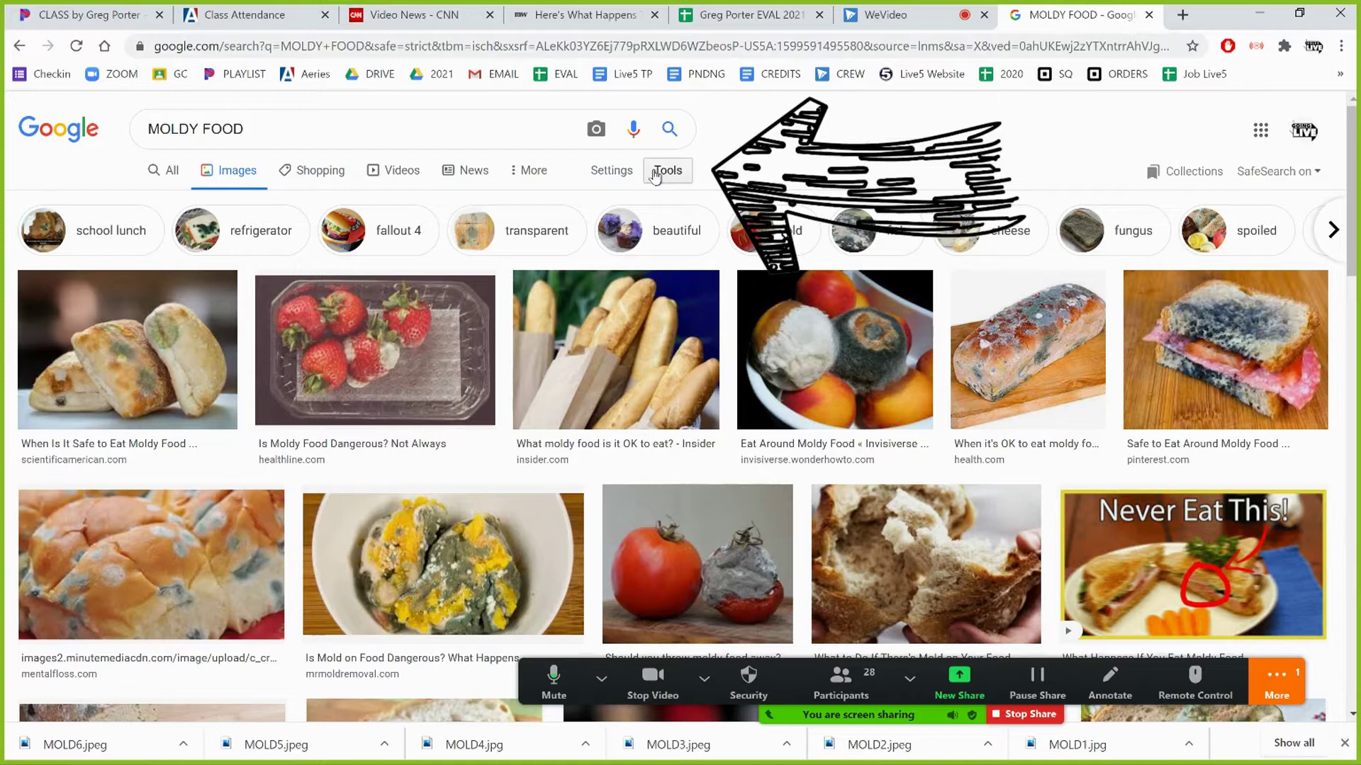
# Filter images to Large size and preview the Scientific American moldy bread rolls photo
pyautogui.click(655, 177)
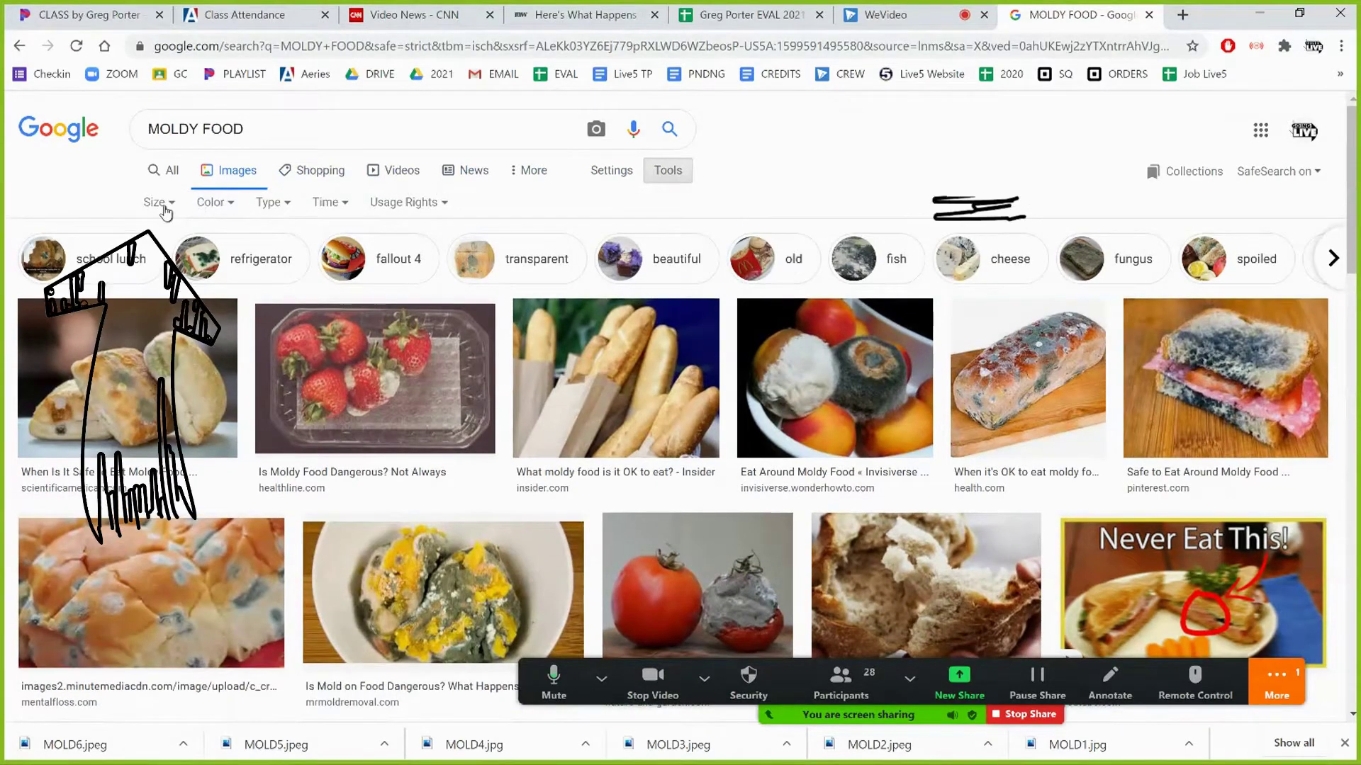
pyautogui.click(163, 204)
pyautogui.click(169, 257)
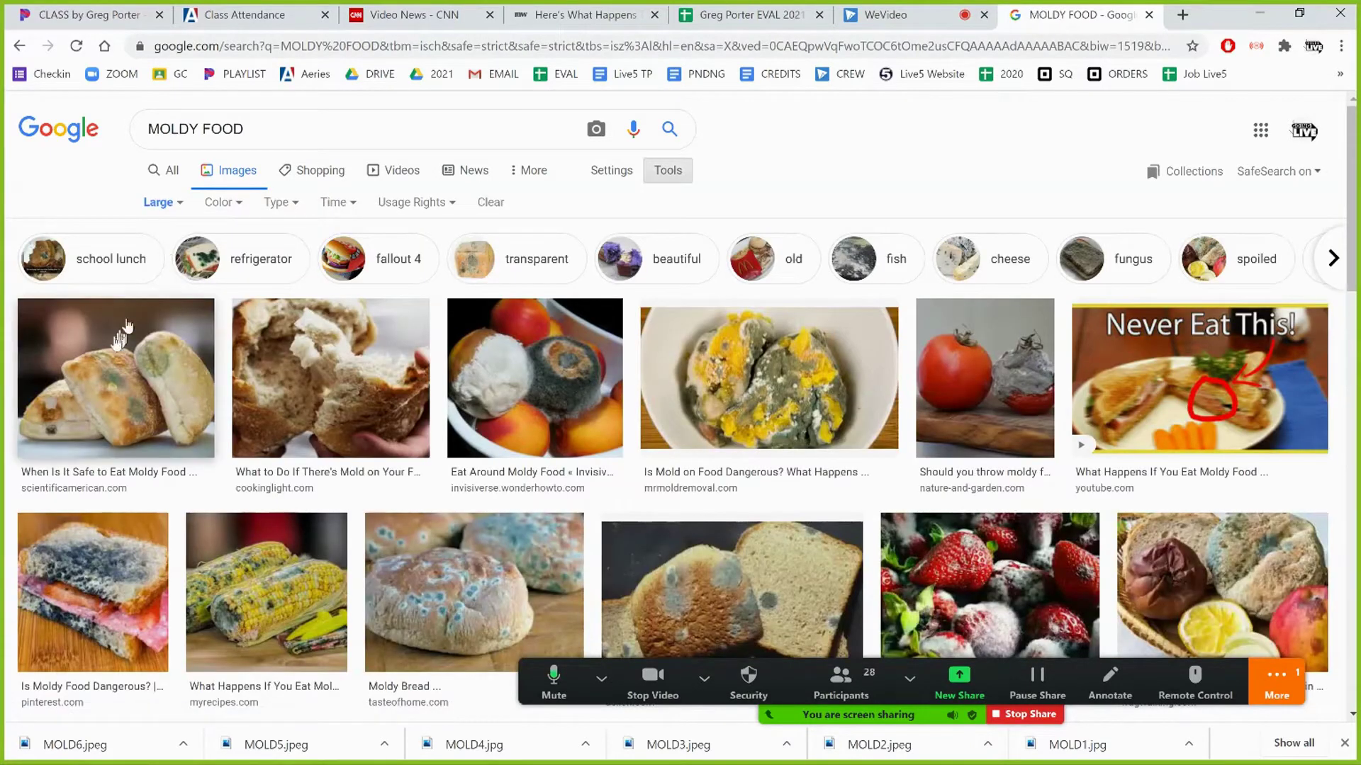
pyautogui.click(88, 381)
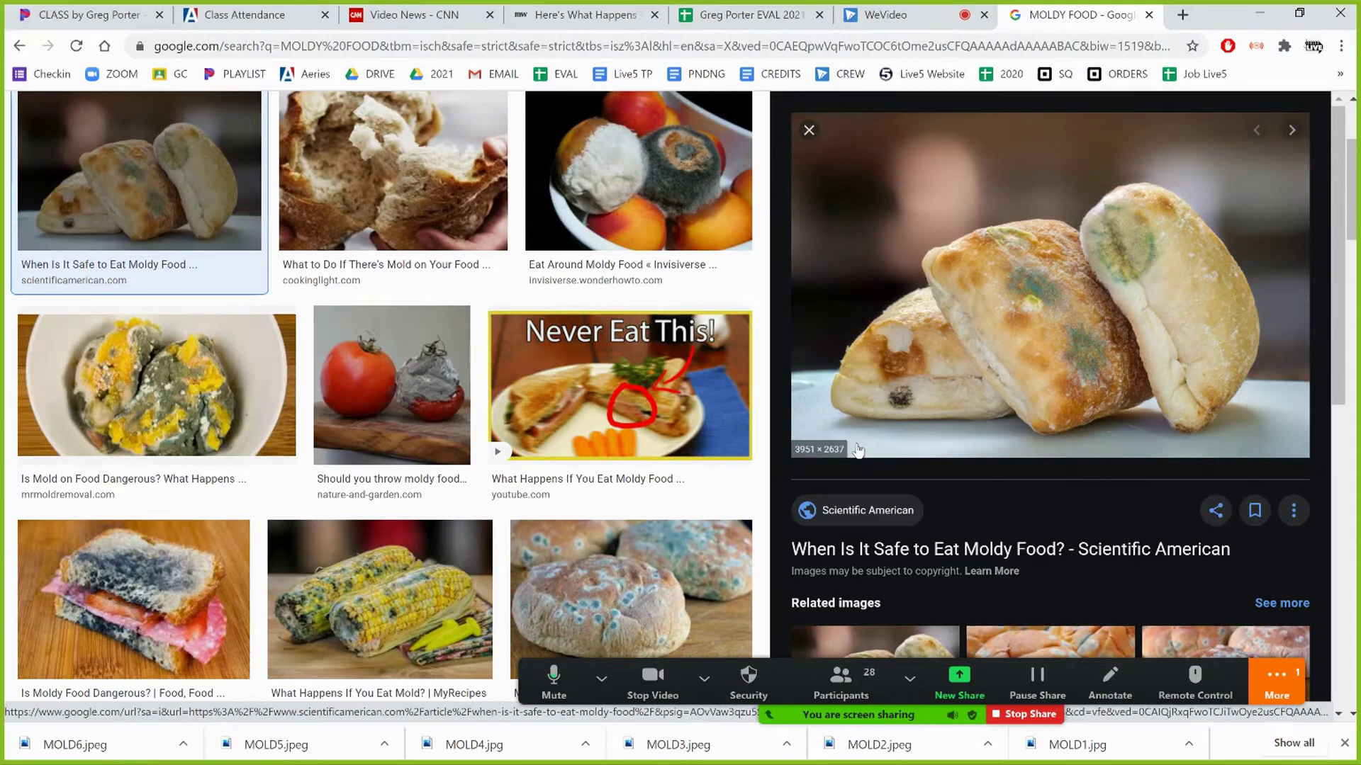
# Save the moldy bread rolls image as mold1
pyautogui.rightClick(910, 351)
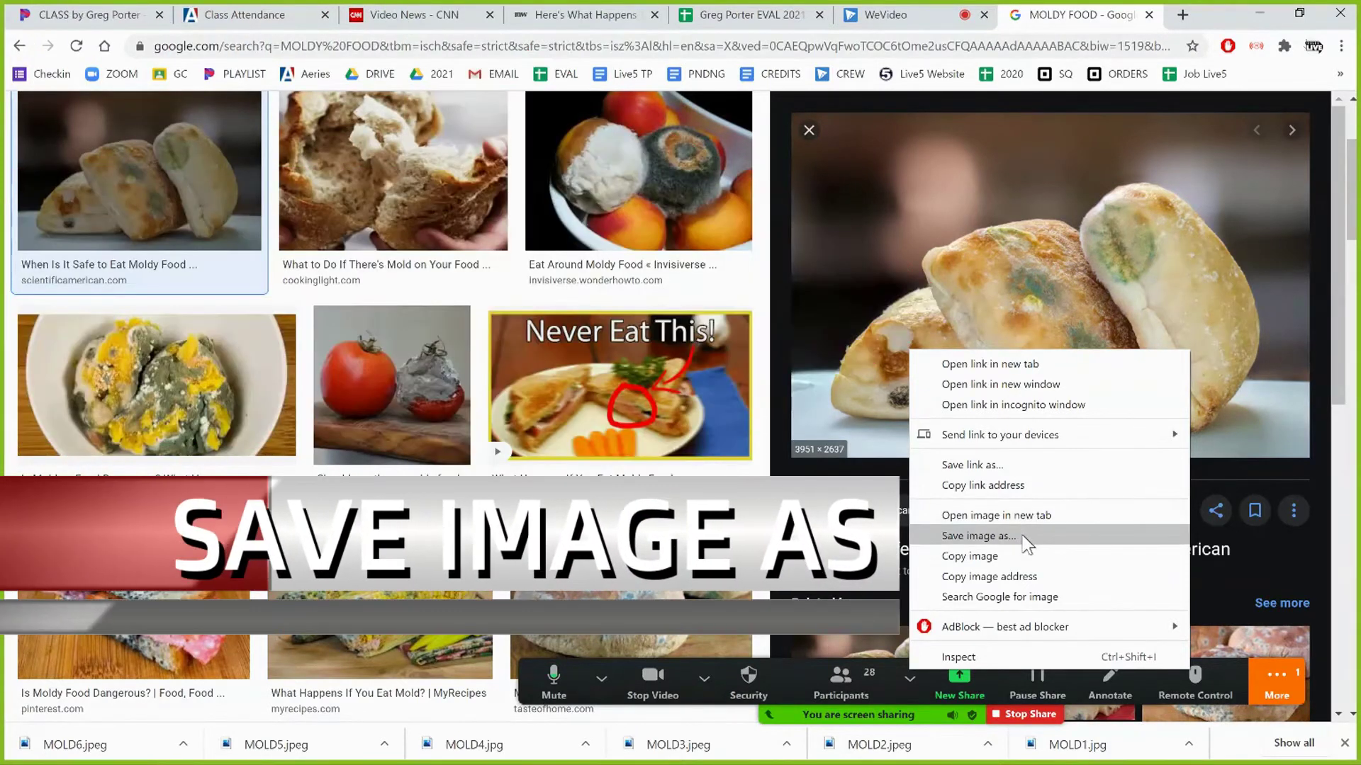
pyautogui.click(1022, 536)
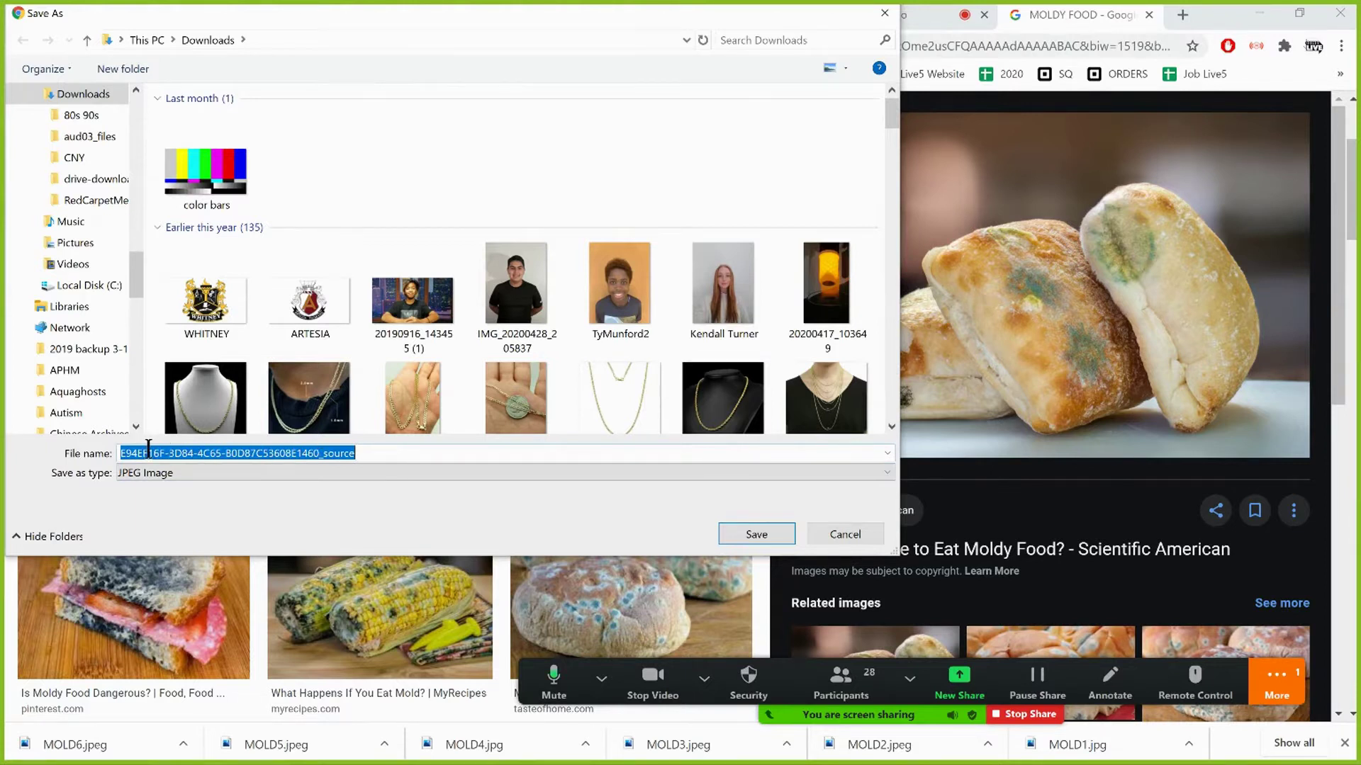
pyautogui.write('mold')
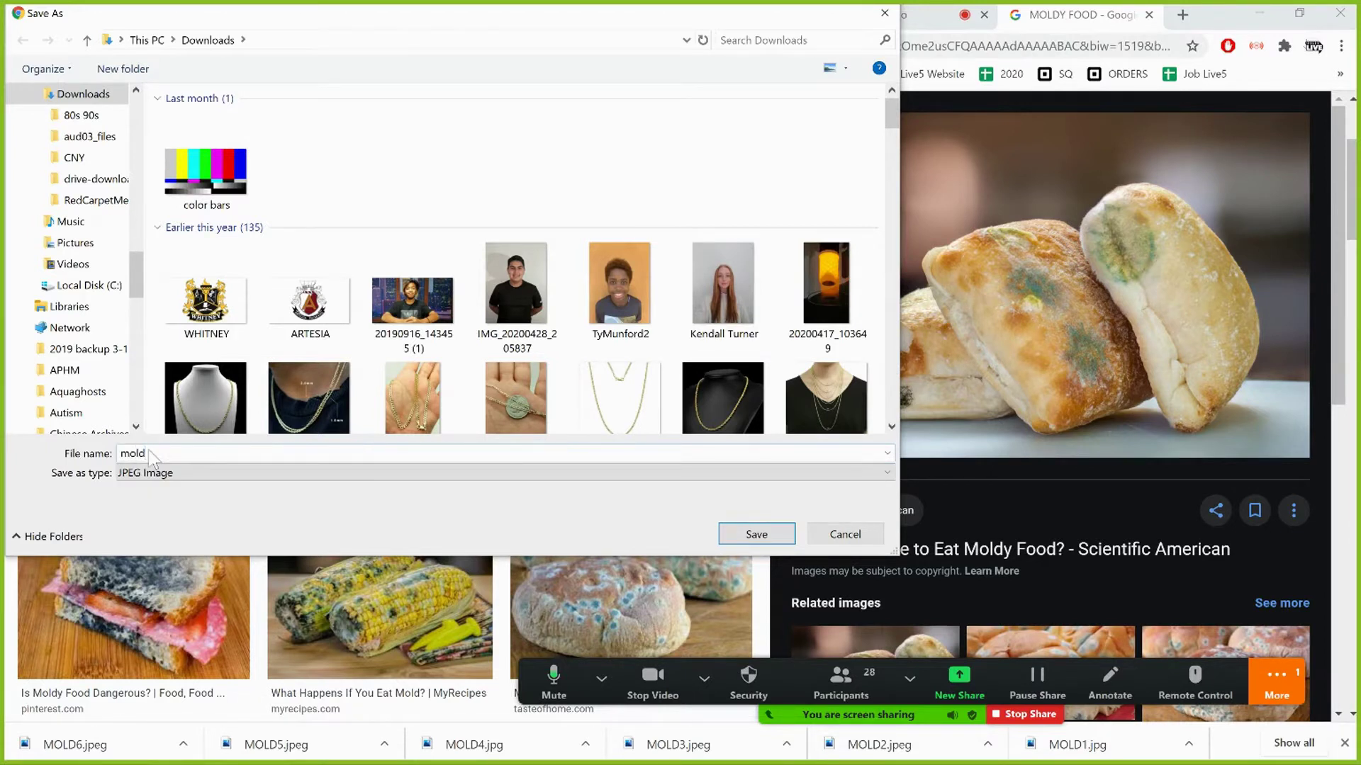
pyautogui.write('1')
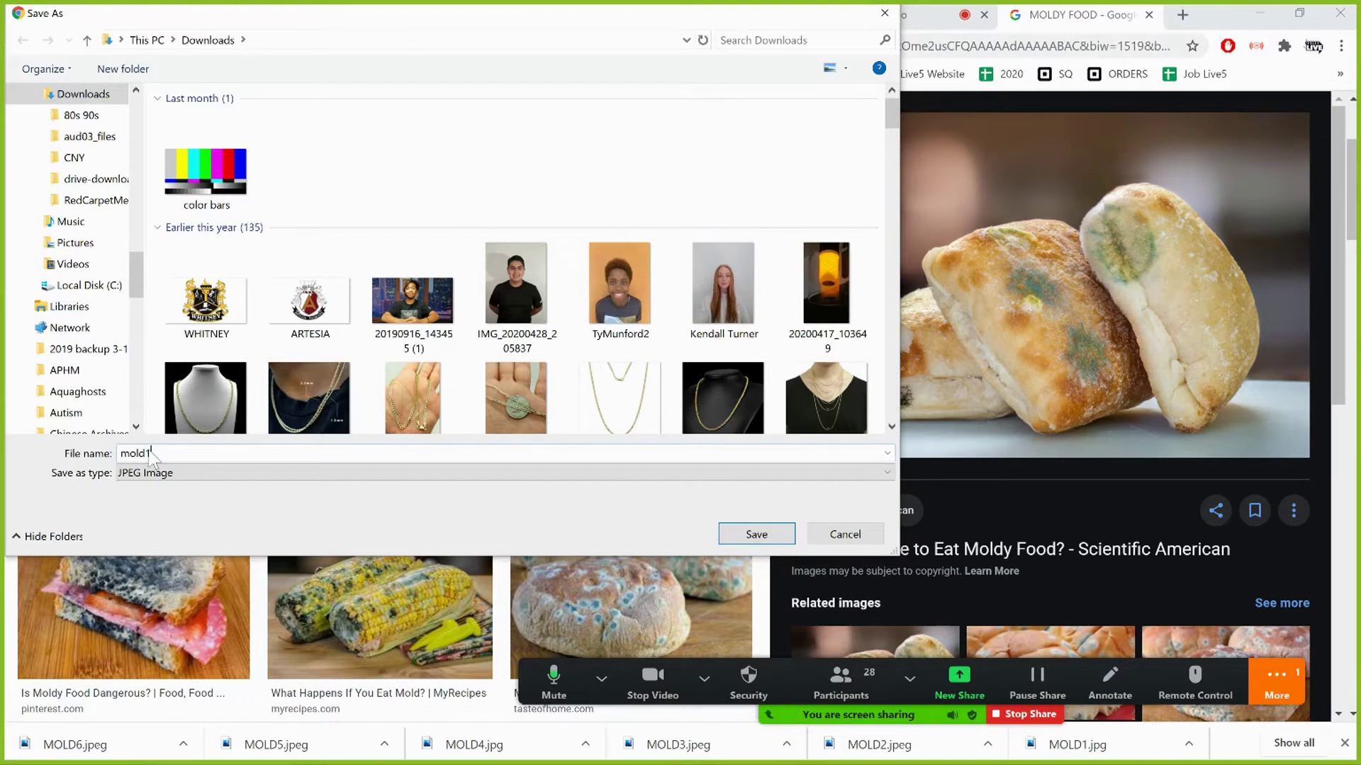
pyautogui.click(756, 535)
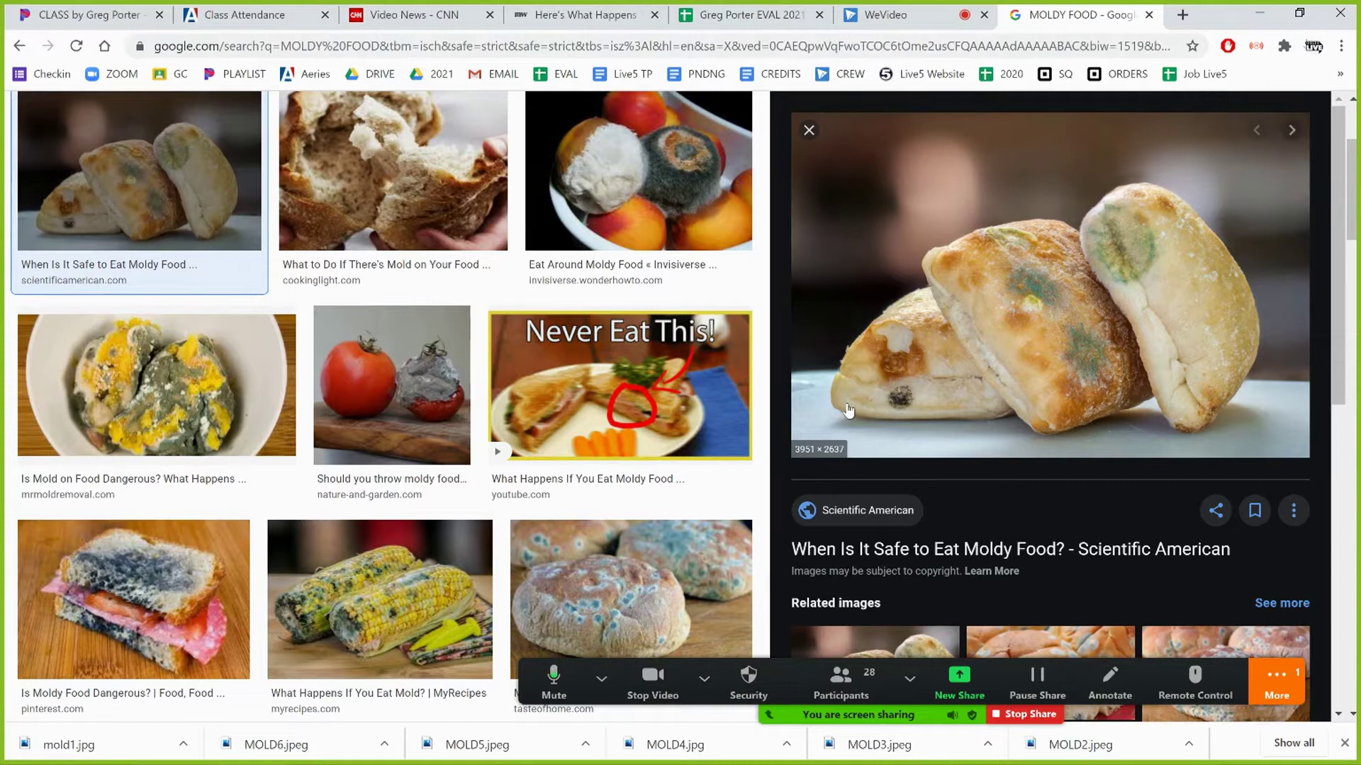
# Open the photo's source article, copy the scientificamerican.com domain, and return to the EVAL spreadsheet
pyautogui.click(913, 351)
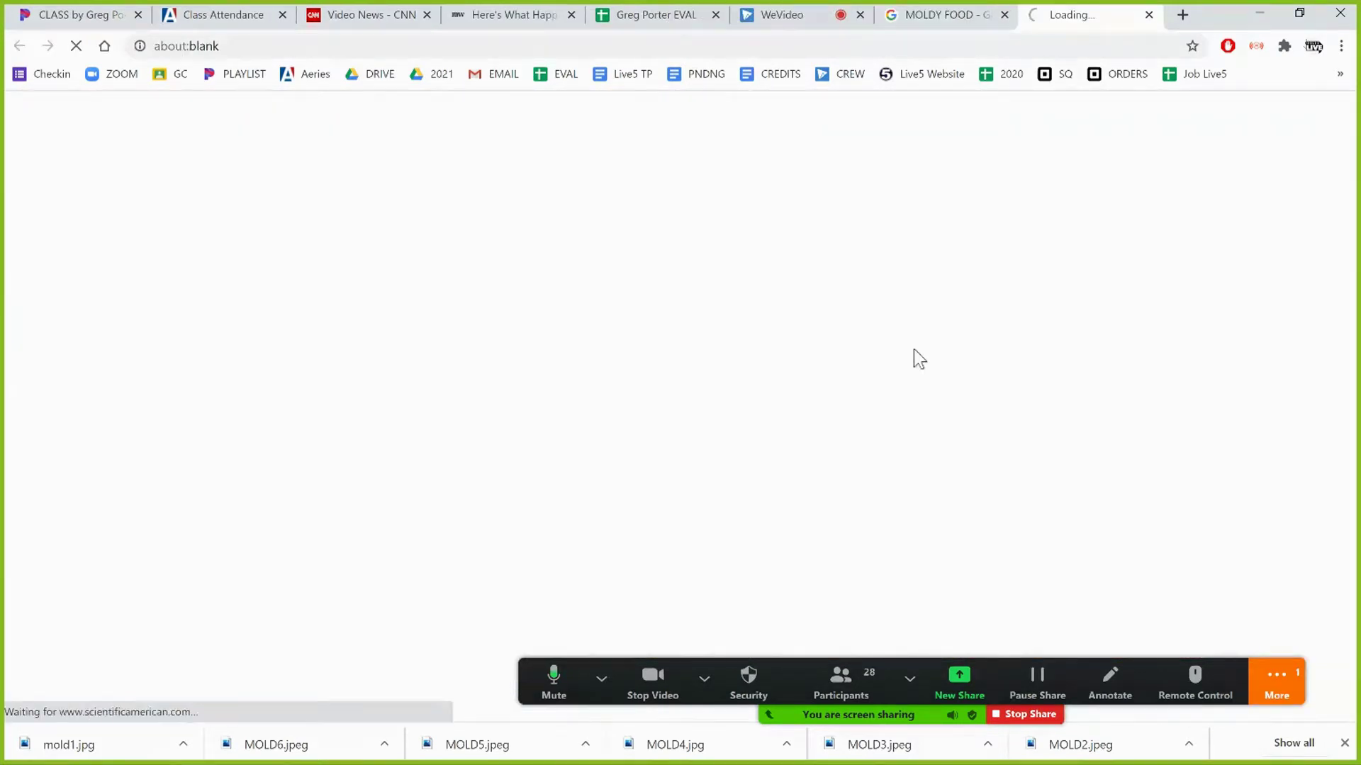
pyautogui.moveTo(348, 46); pyautogui.dragTo(216, 45)
pyautogui.rightClick(268, 46)
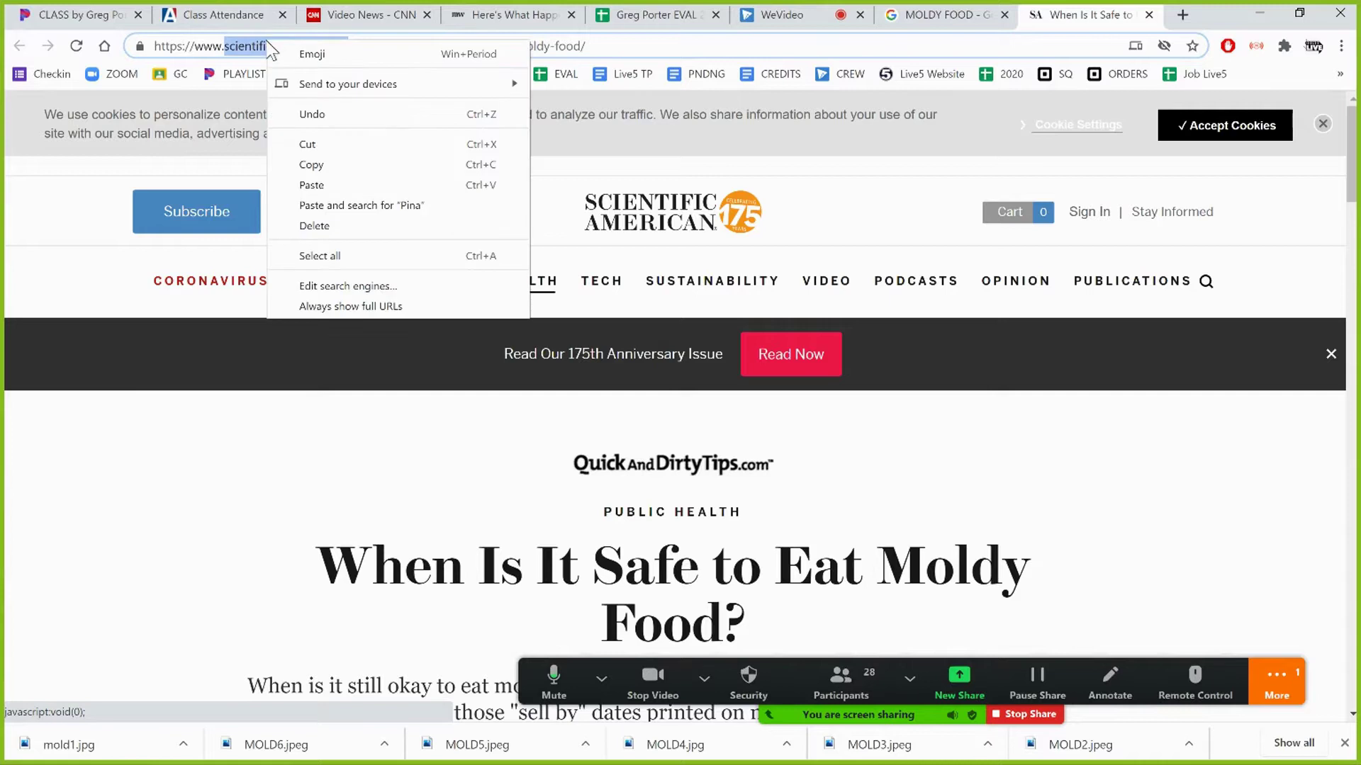
pyautogui.click(347, 165)
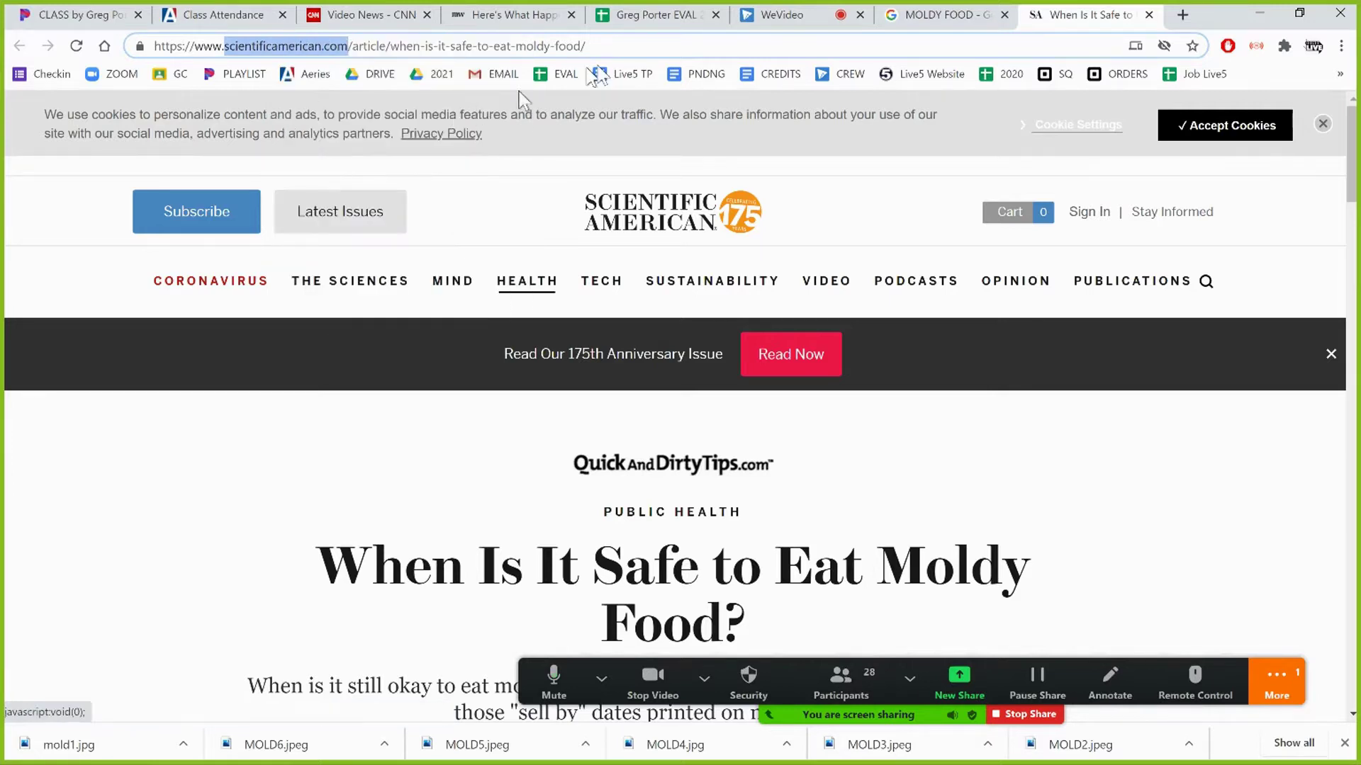
pyautogui.click(668, 12)
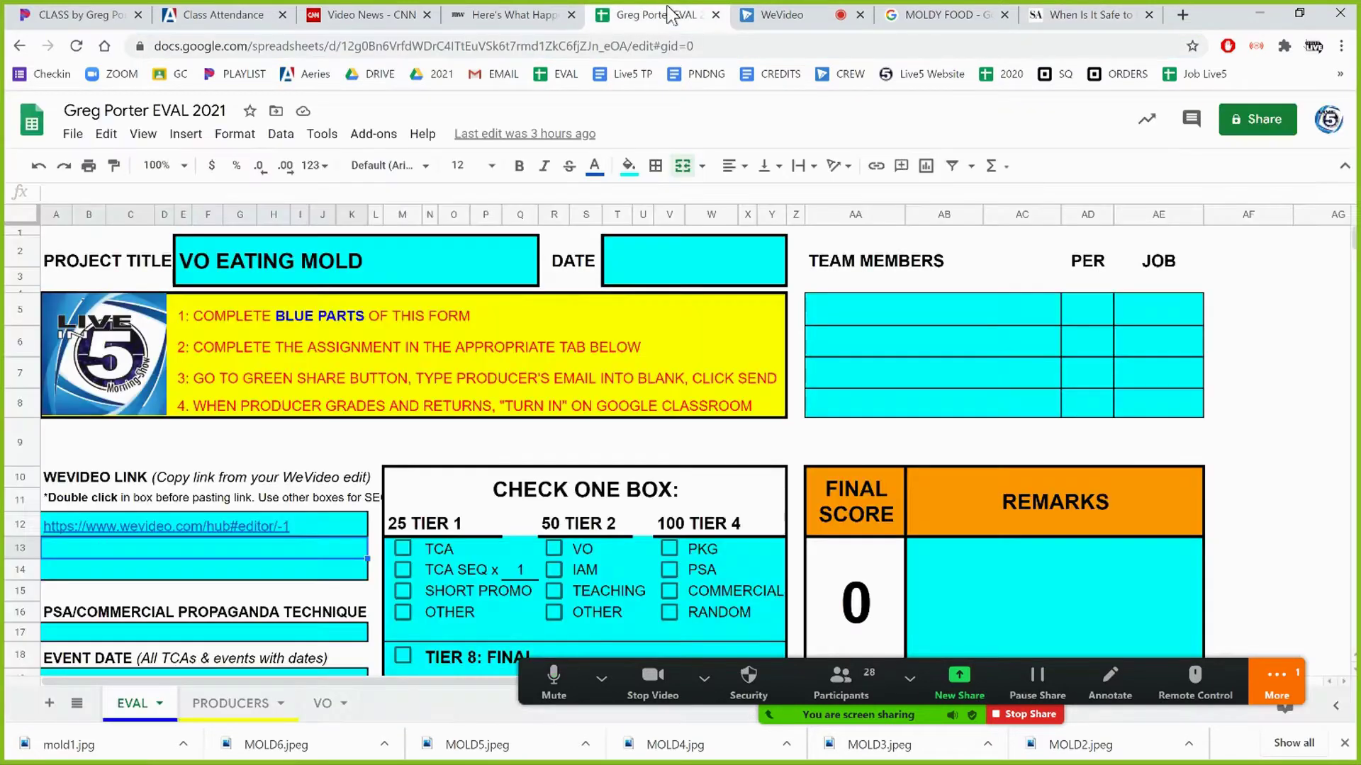
# Paste scientificamerican.com into VO sheet cell E10 with a new line after, then return to the article
pyautogui.click(322, 706)
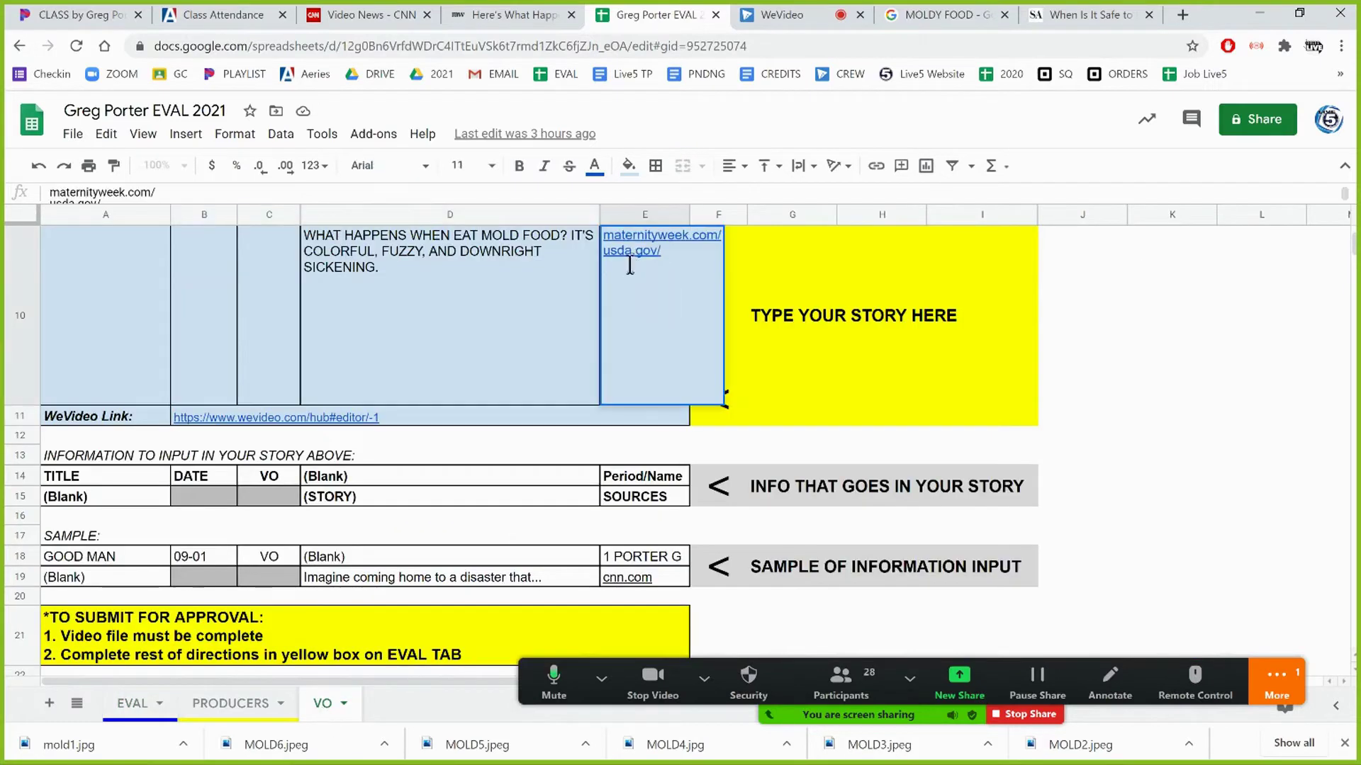
pyautogui.doubleClick(629, 266)
pyautogui.hotkey('ctrl', 'v')
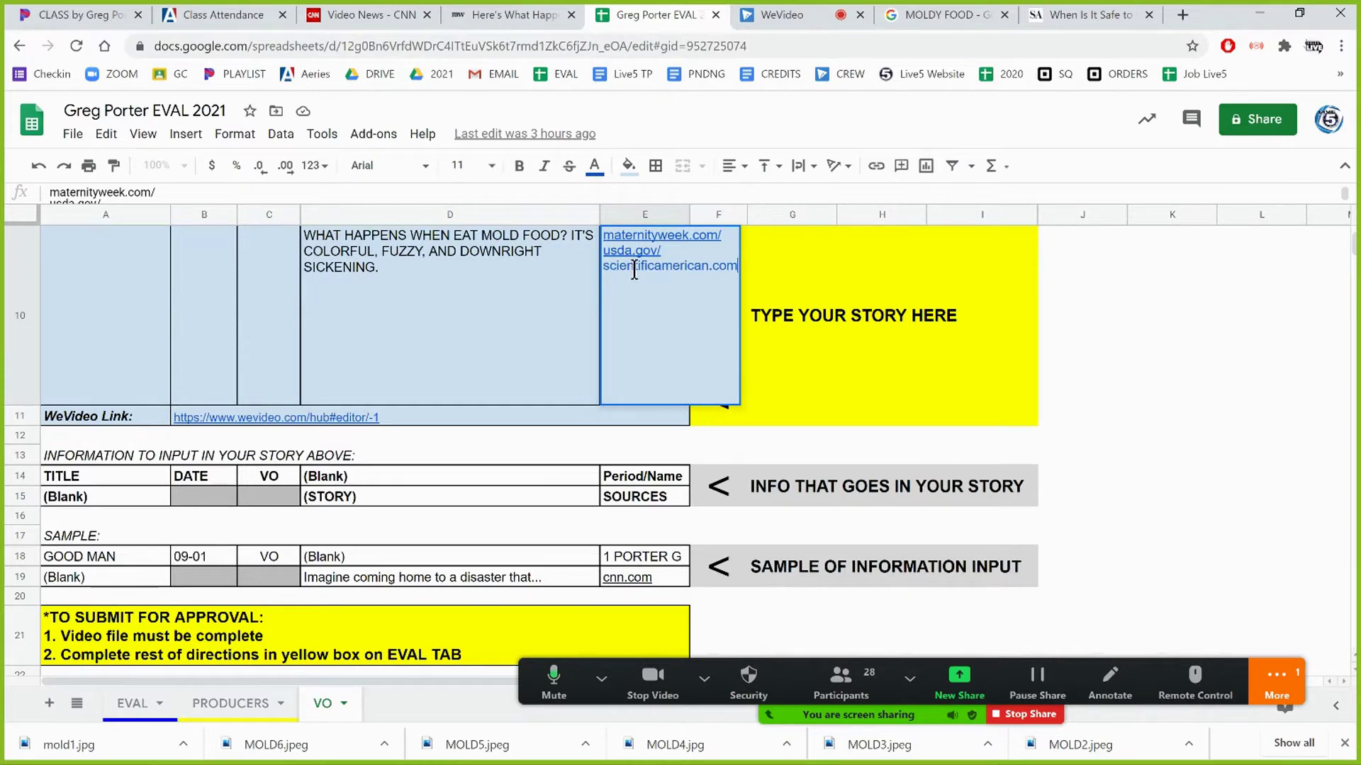
pyautogui.hotkey('alt', 'Return')
pyautogui.click(1093, 17)
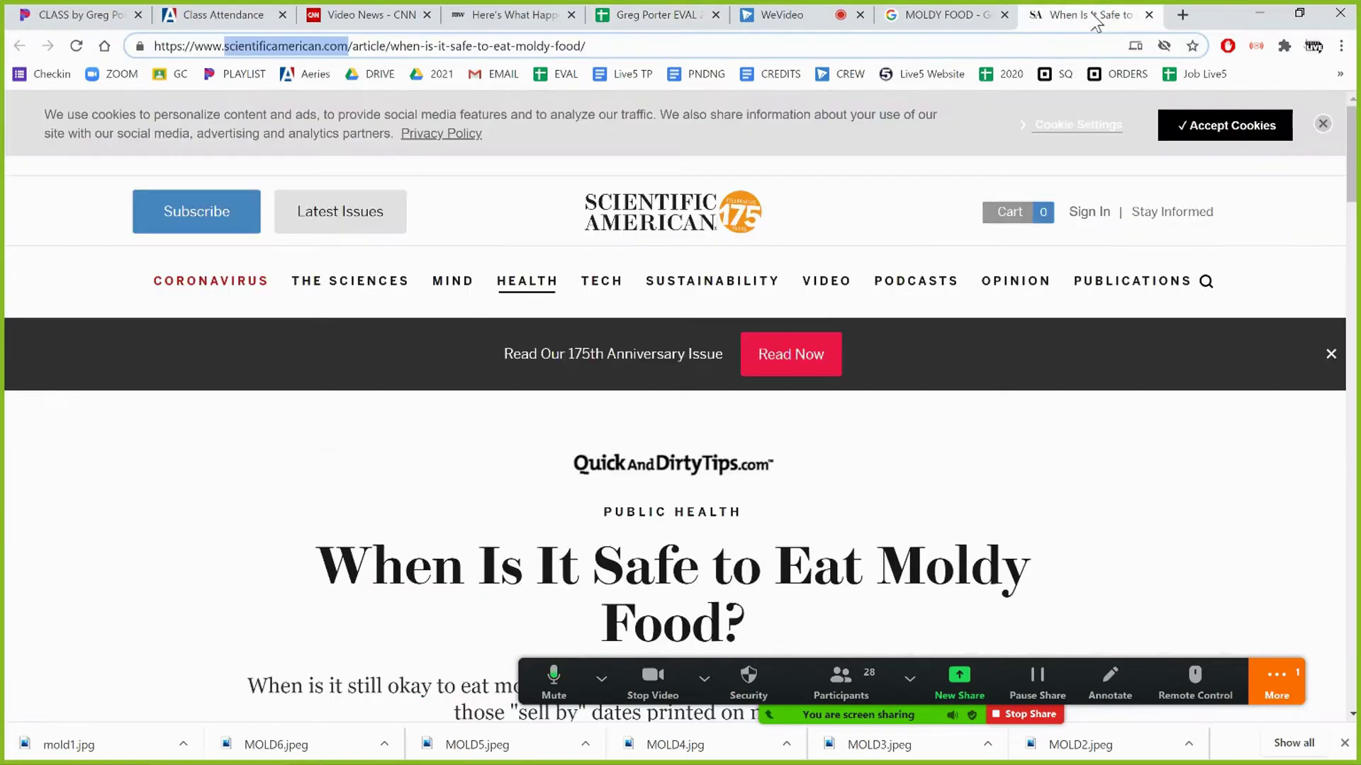
# Close the article, preview the moldy peaches photo, and save it as mold2
pyautogui.click(1149, 15)
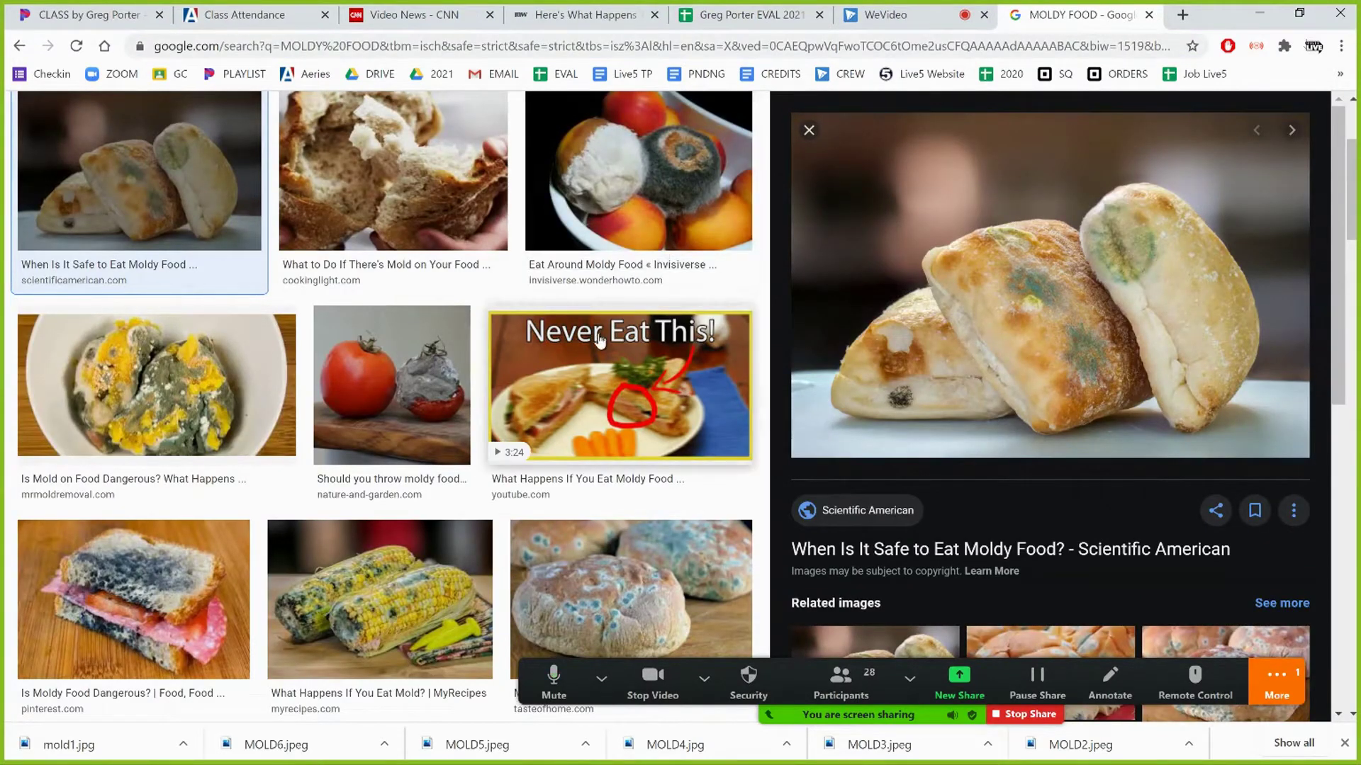
pyautogui.click(142, 601)
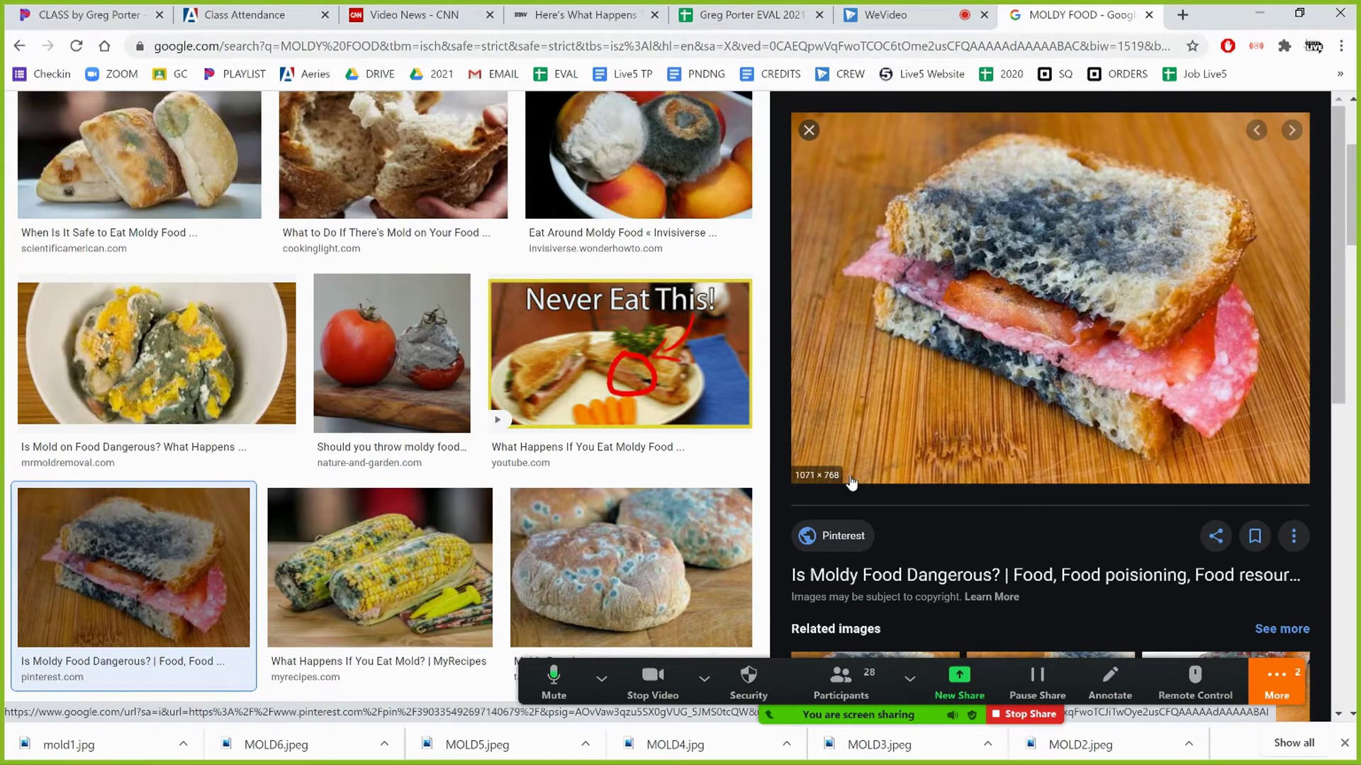
pyautogui.click(652, 170)
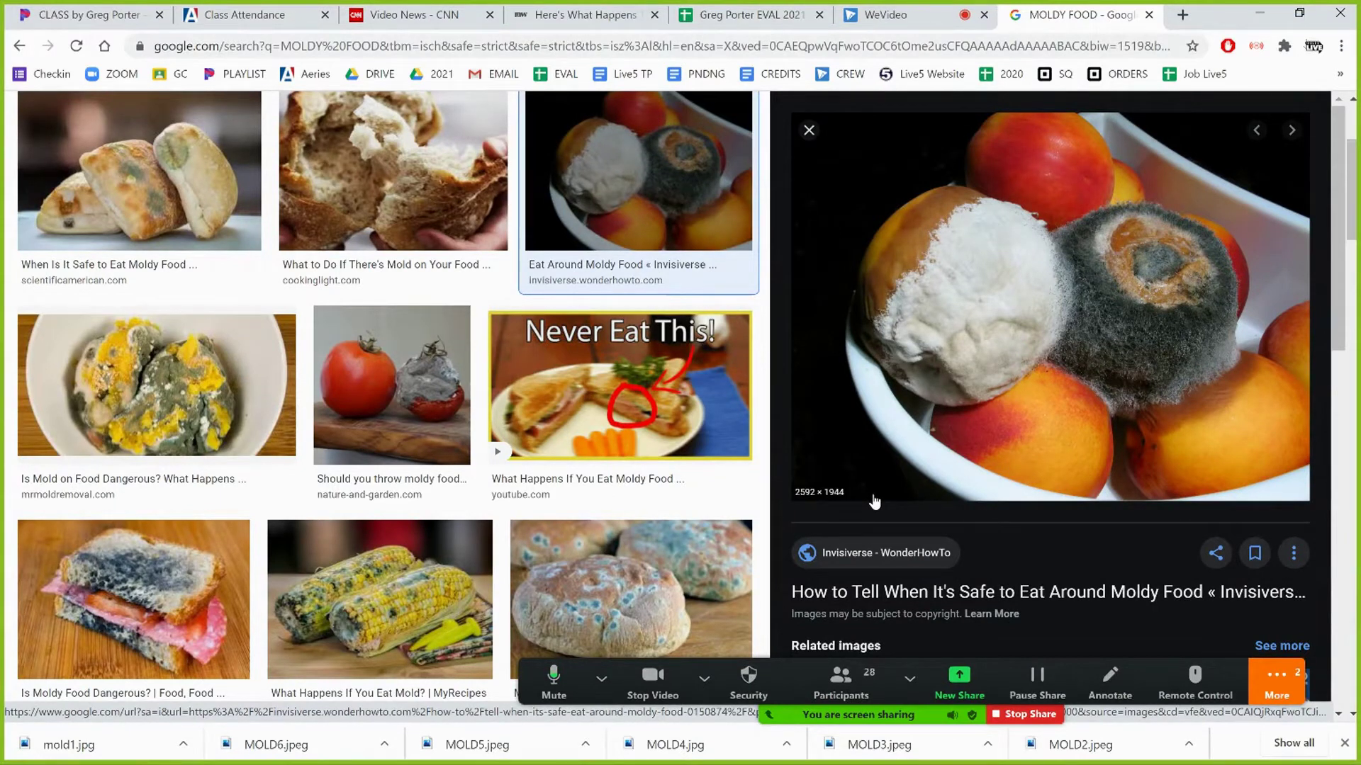
pyautogui.rightClick(955, 357)
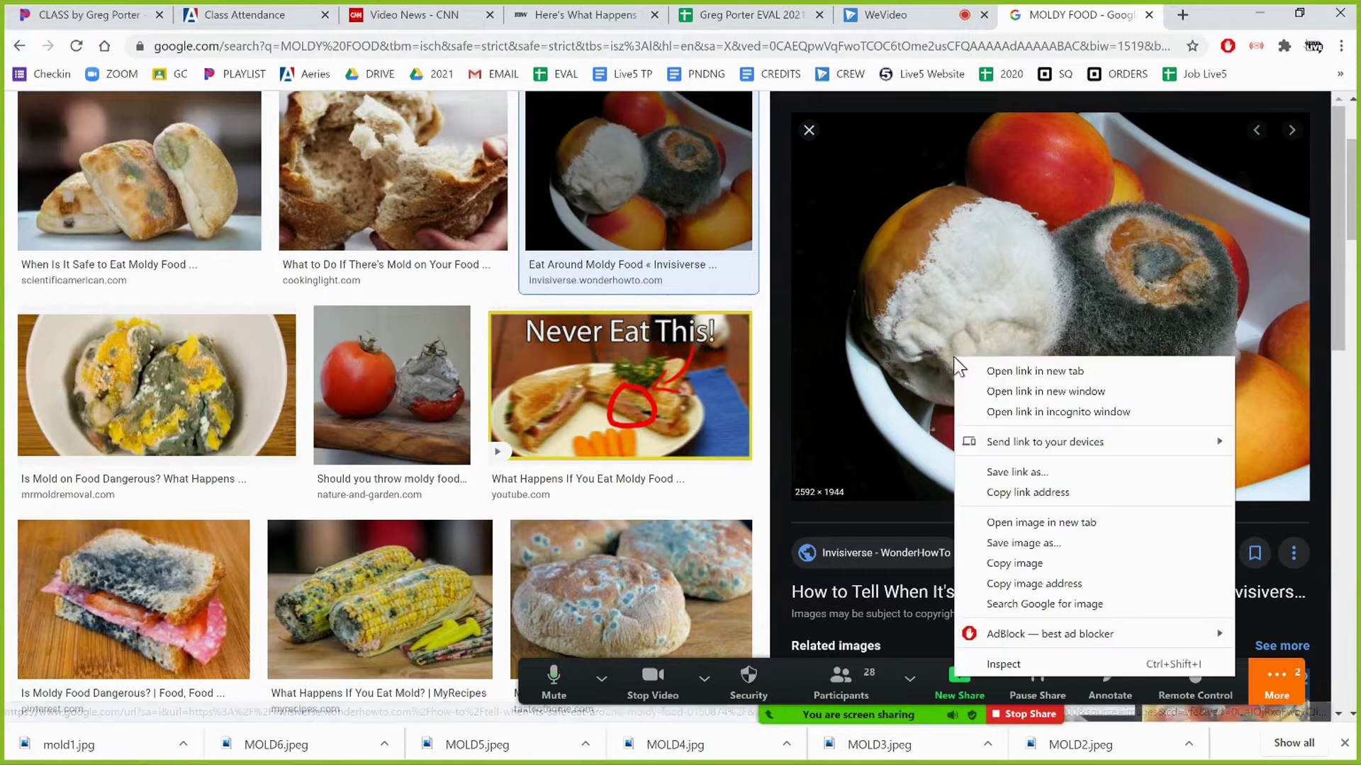
pyautogui.click(1024, 544)
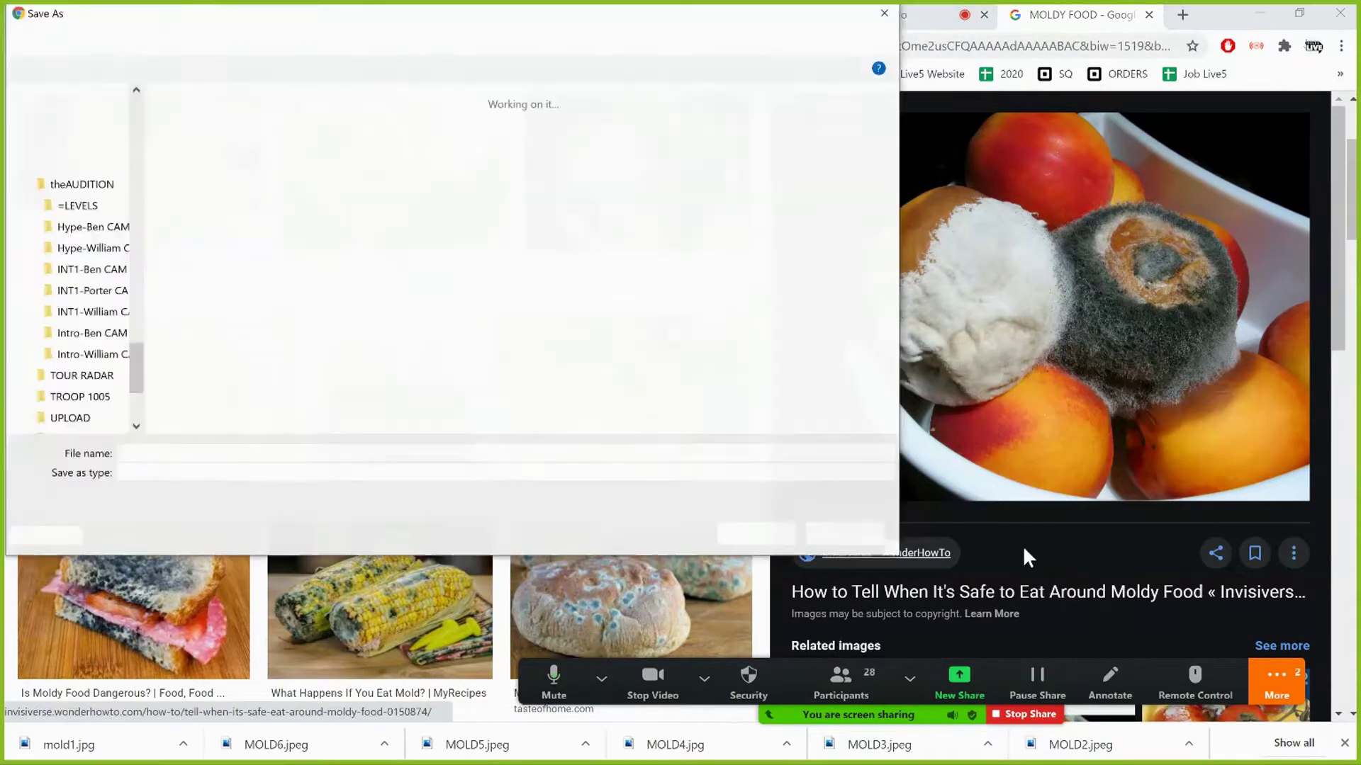
pyautogui.write('mold')
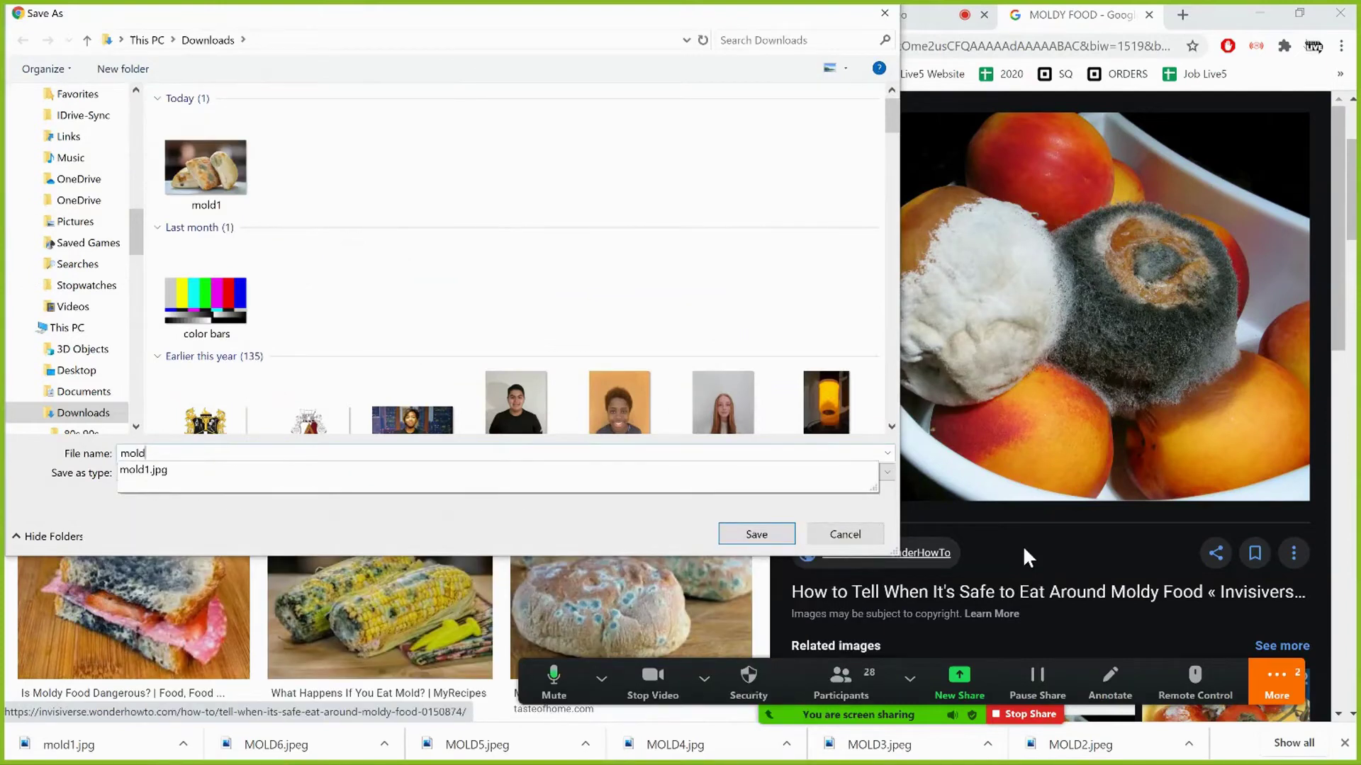
pyautogui.write('2')
pyautogui.press('Return')
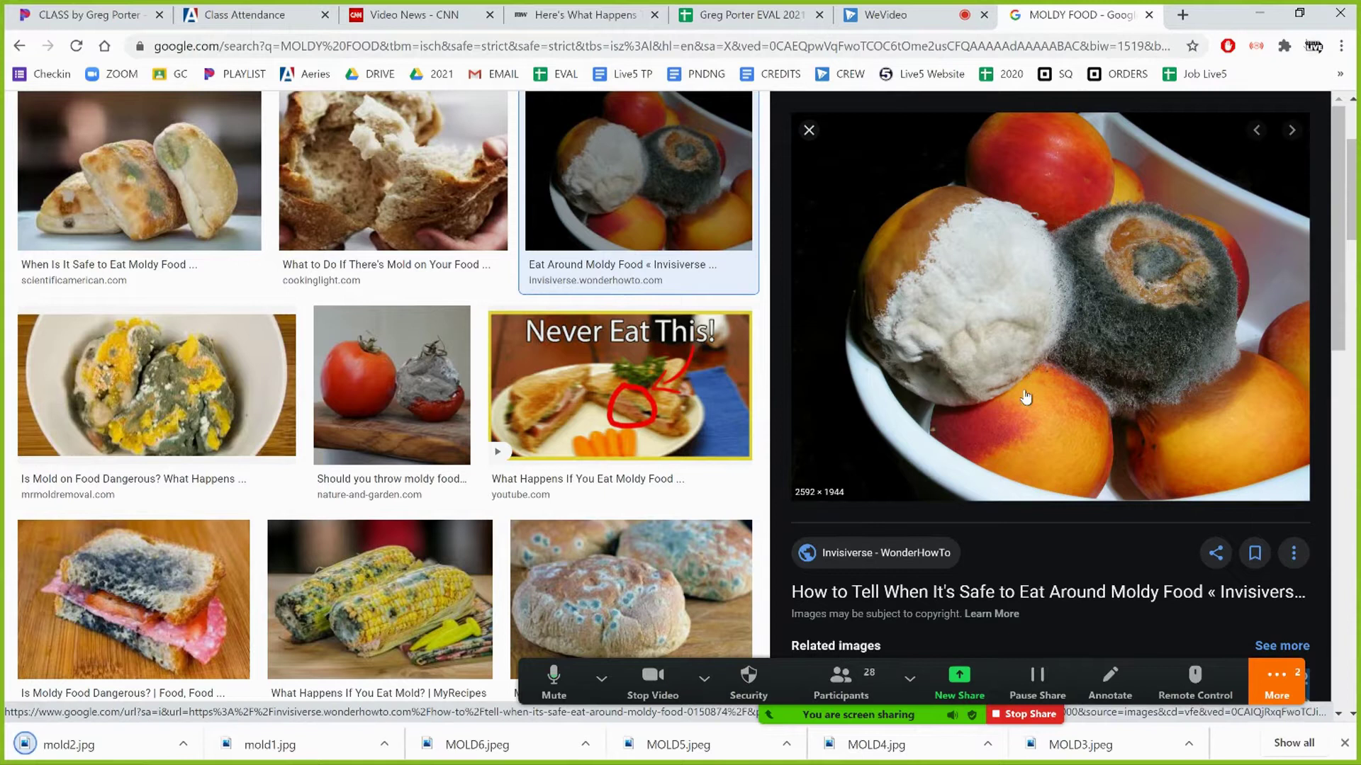
# Open the peaches photo's source article and copy its invisiverse.wonderhowto.com domain
pyautogui.click(1015, 357)
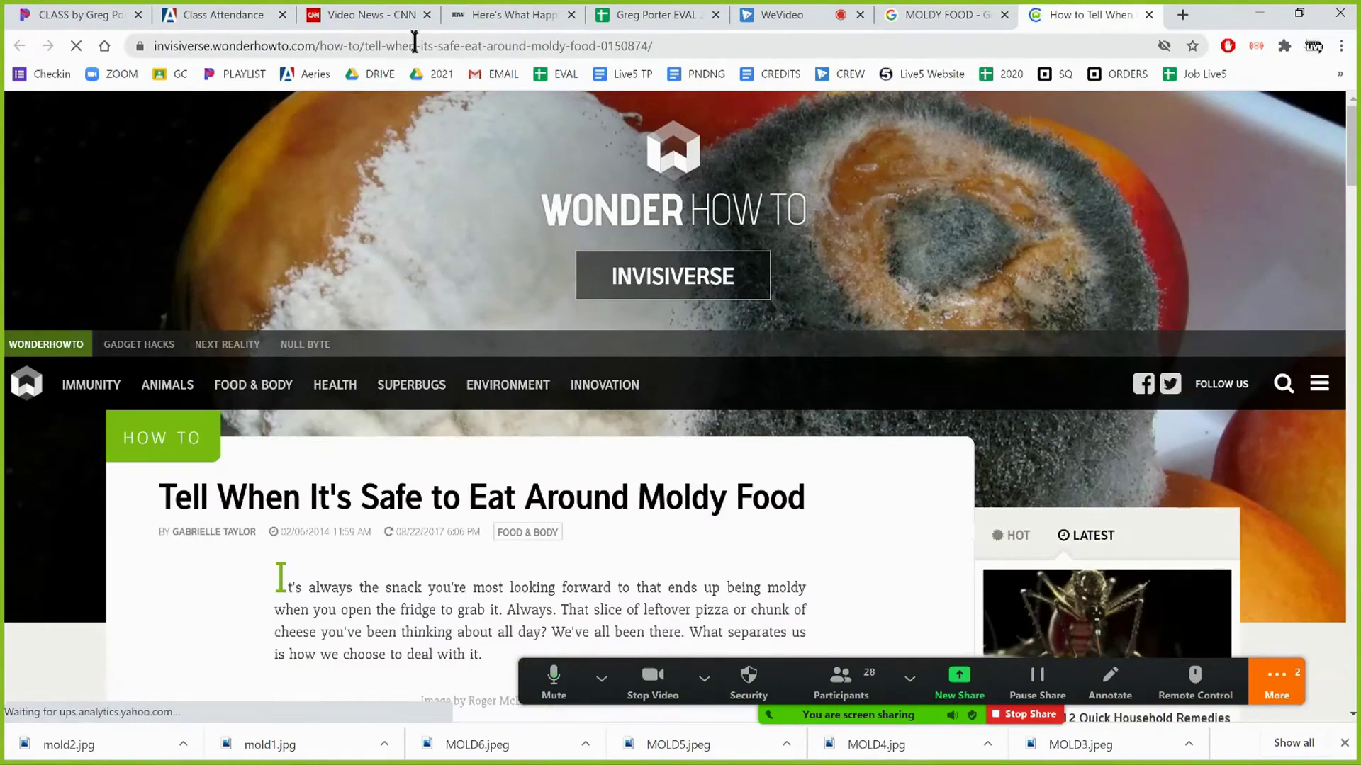
pyautogui.click(415, 42)
pyautogui.click(413, 44)
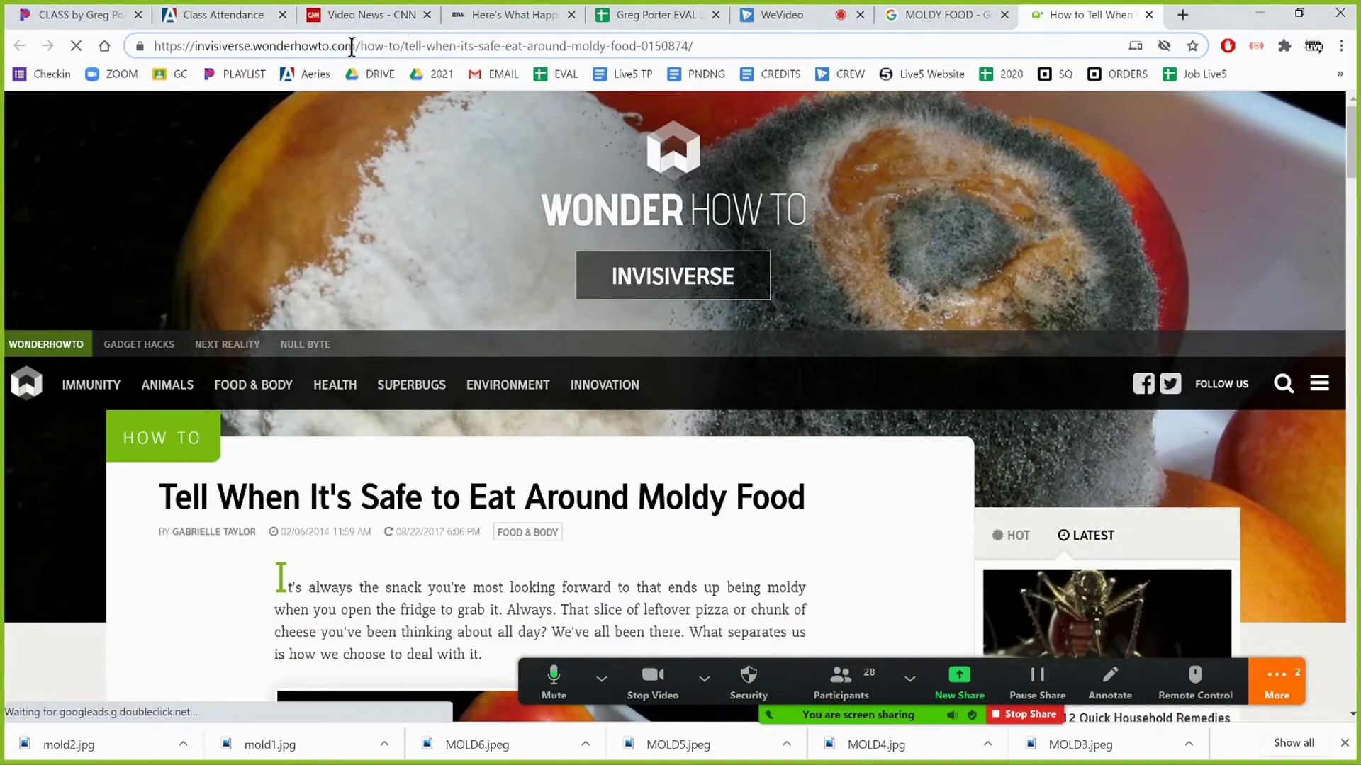
pyautogui.moveTo(354, 46); pyautogui.dragTo(194, 60)
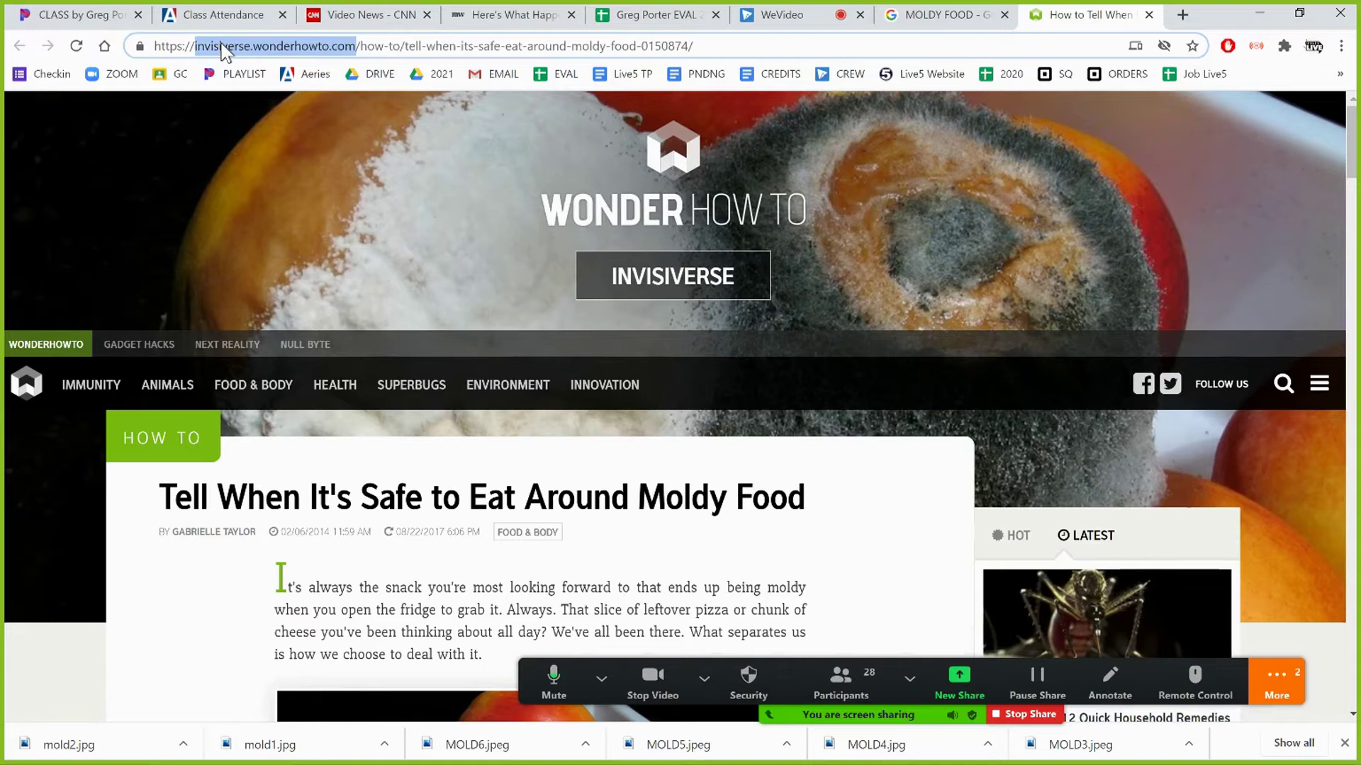
pyautogui.rightClick(223, 42)
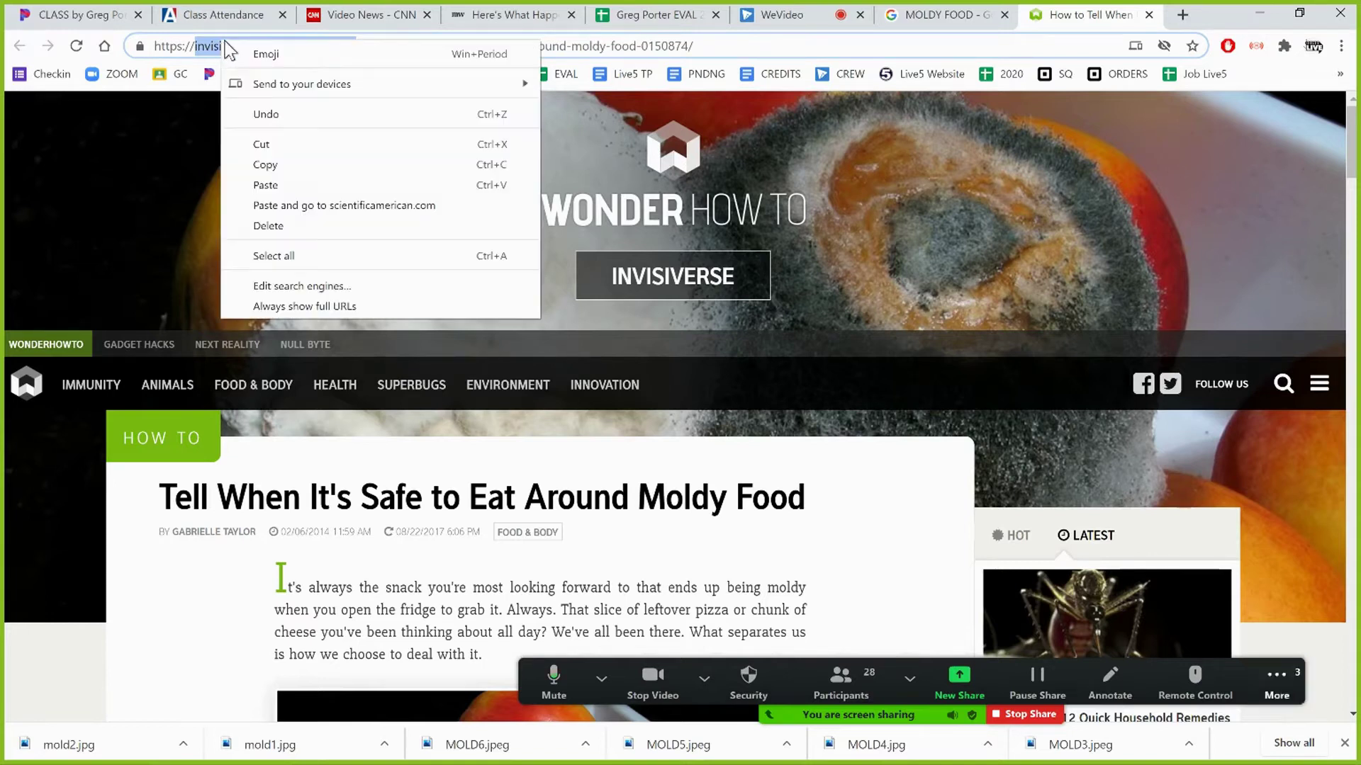
pyautogui.click(286, 173)
# Paste invisiverse.wonderhowto.com into E10 with a trailing line break, then return to the article
pyautogui.click(665, 15)
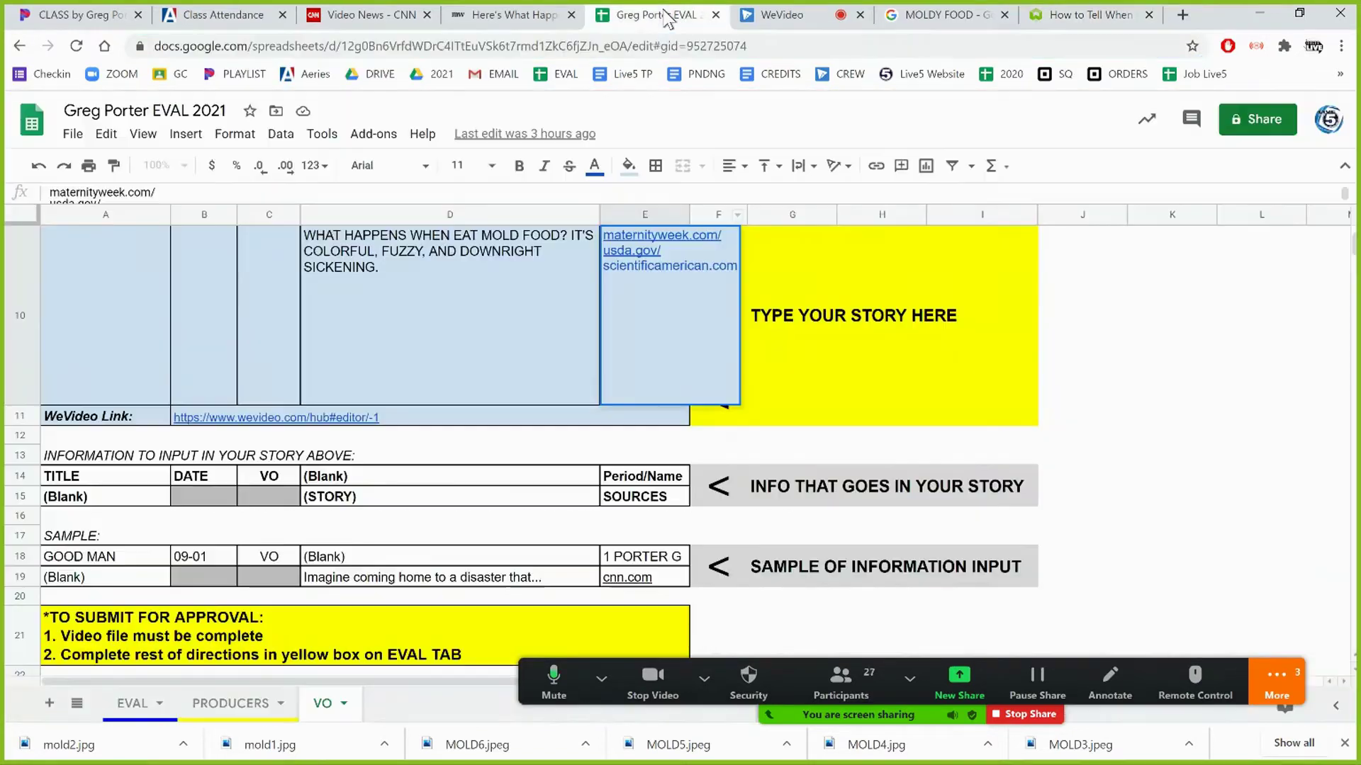
pyautogui.hotkey('ctrl', 'v')
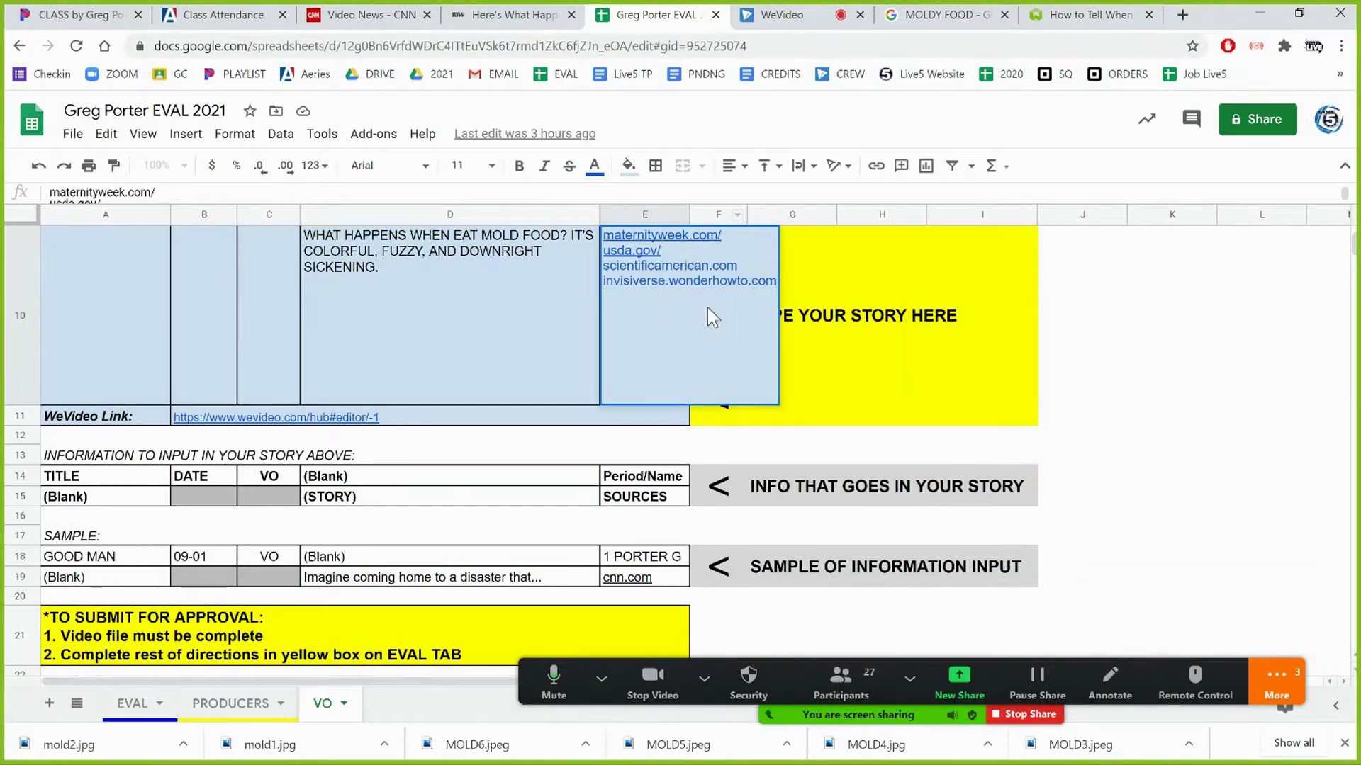
pyautogui.hotkey('alt', 'Return')
pyautogui.click(1080, 15)
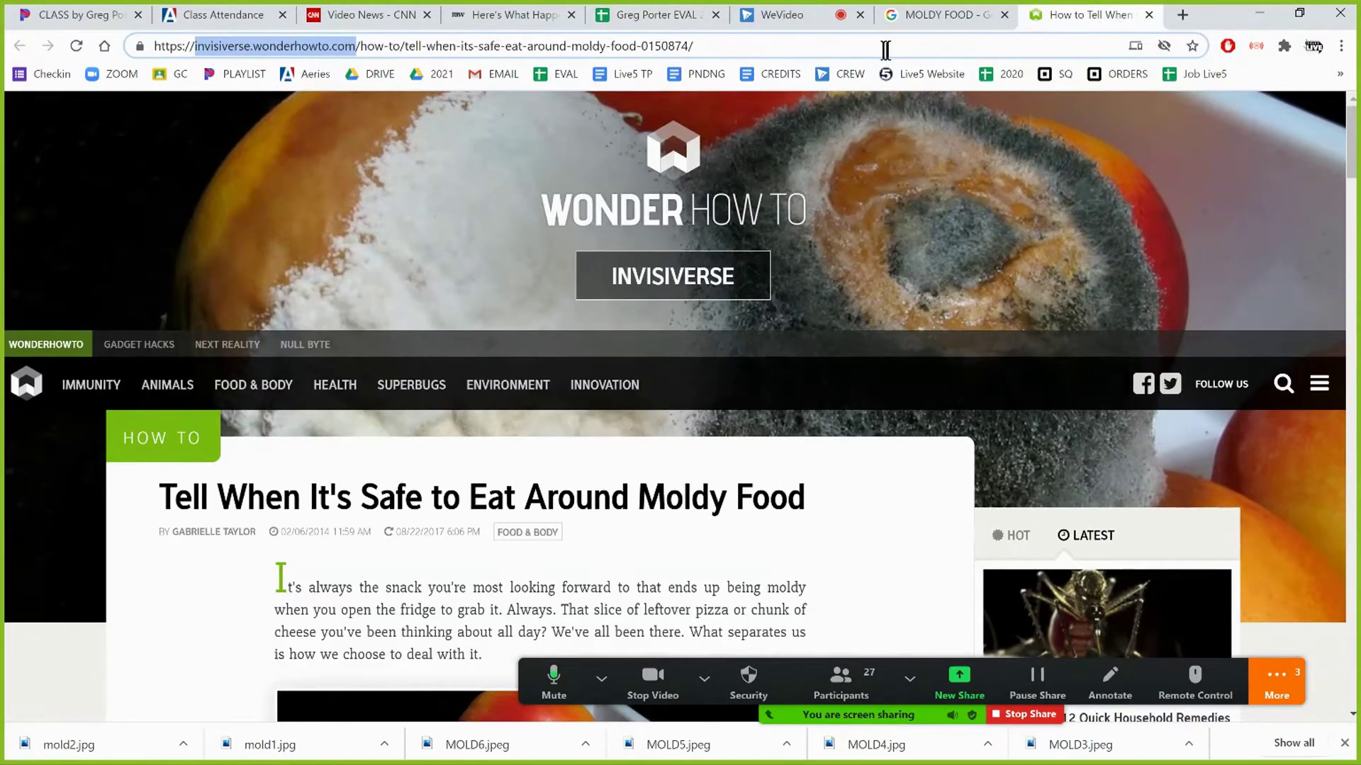
# Close the WonderHowTo tab, scroll the results, and bring up the Live Science orange slices photo's menu
pyautogui.click(1149, 14)
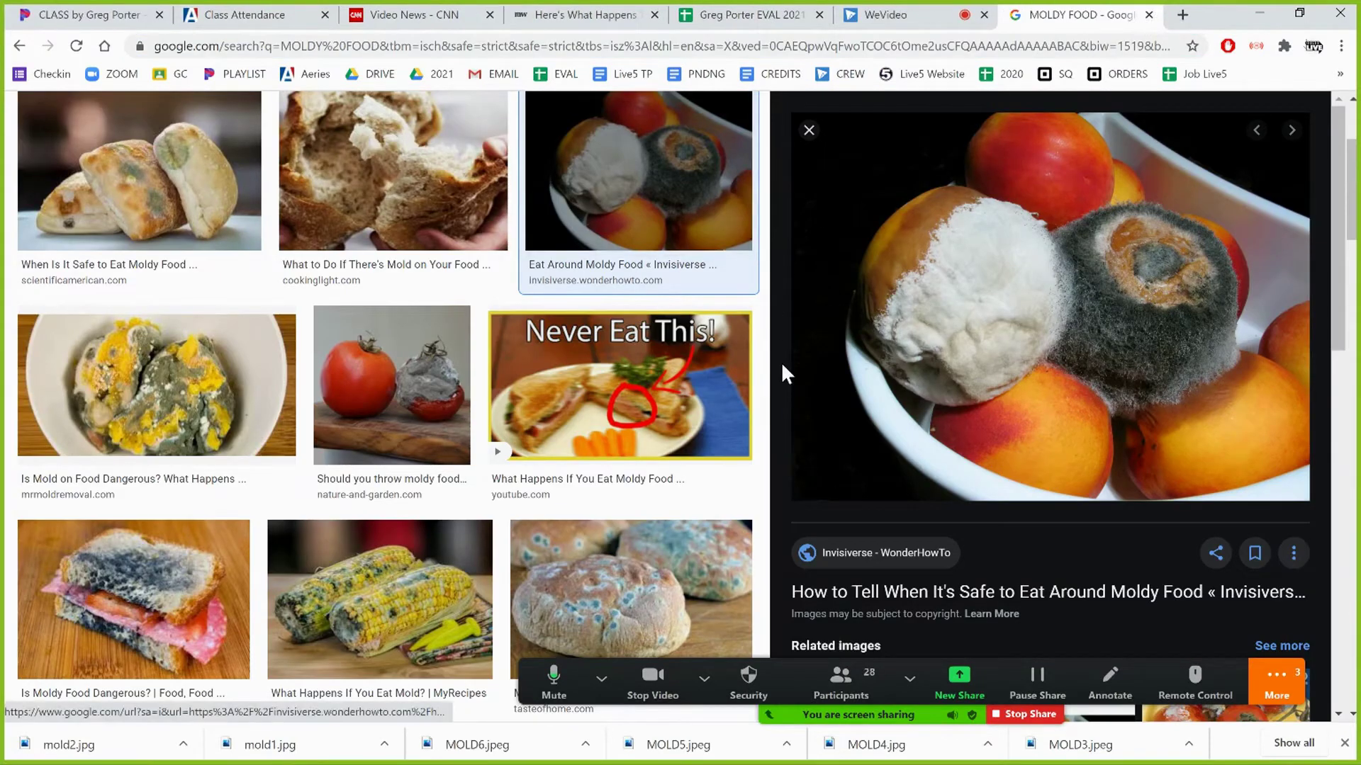
pyautogui.scroll(-12, 383, 397)
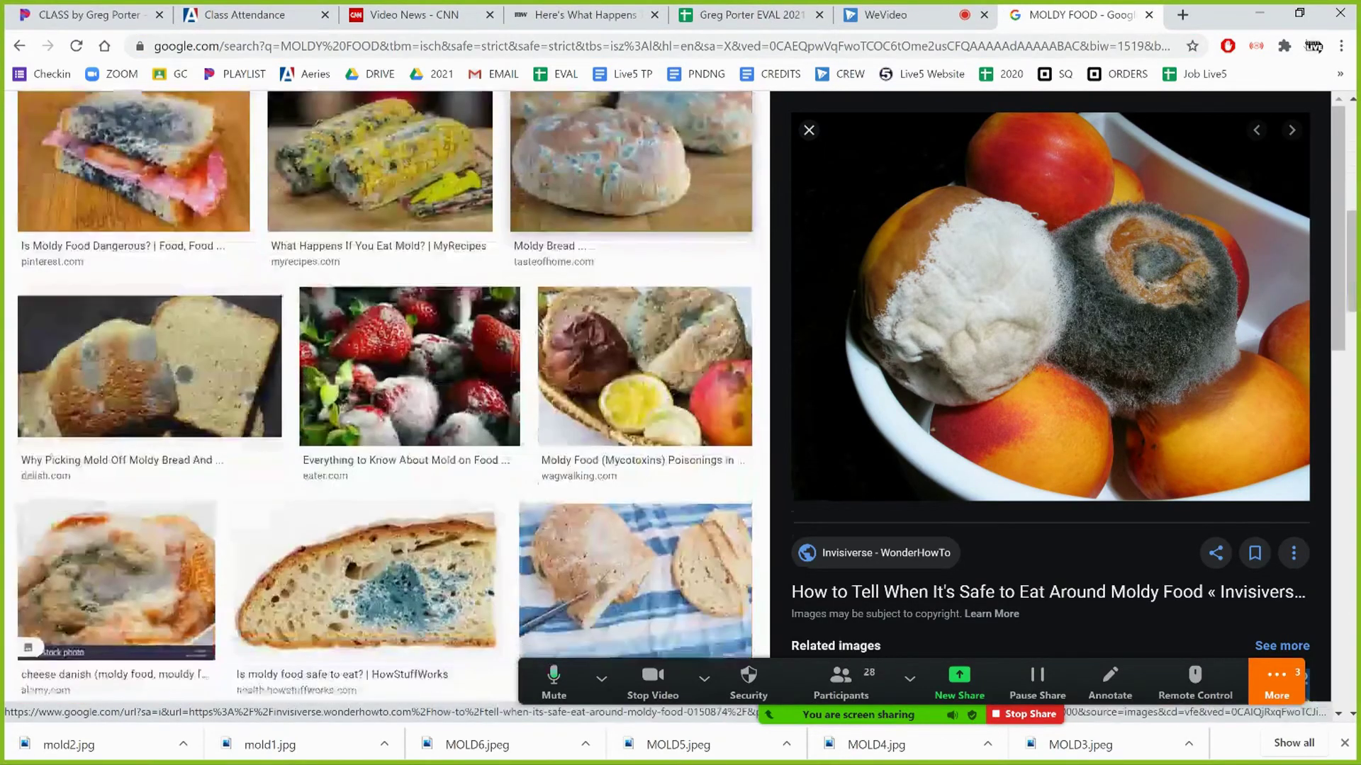
pyautogui.scroll(-5, 383, 397)
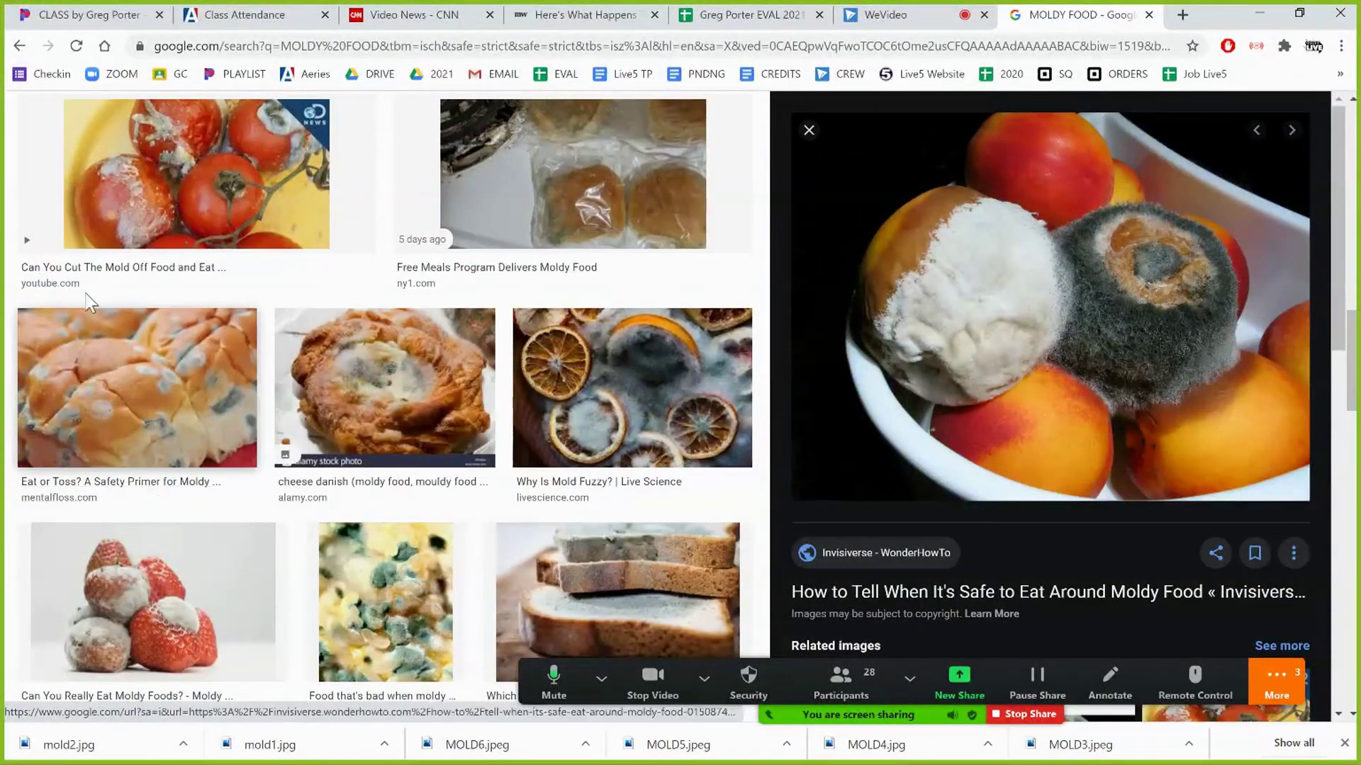
pyautogui.click(175, 211)
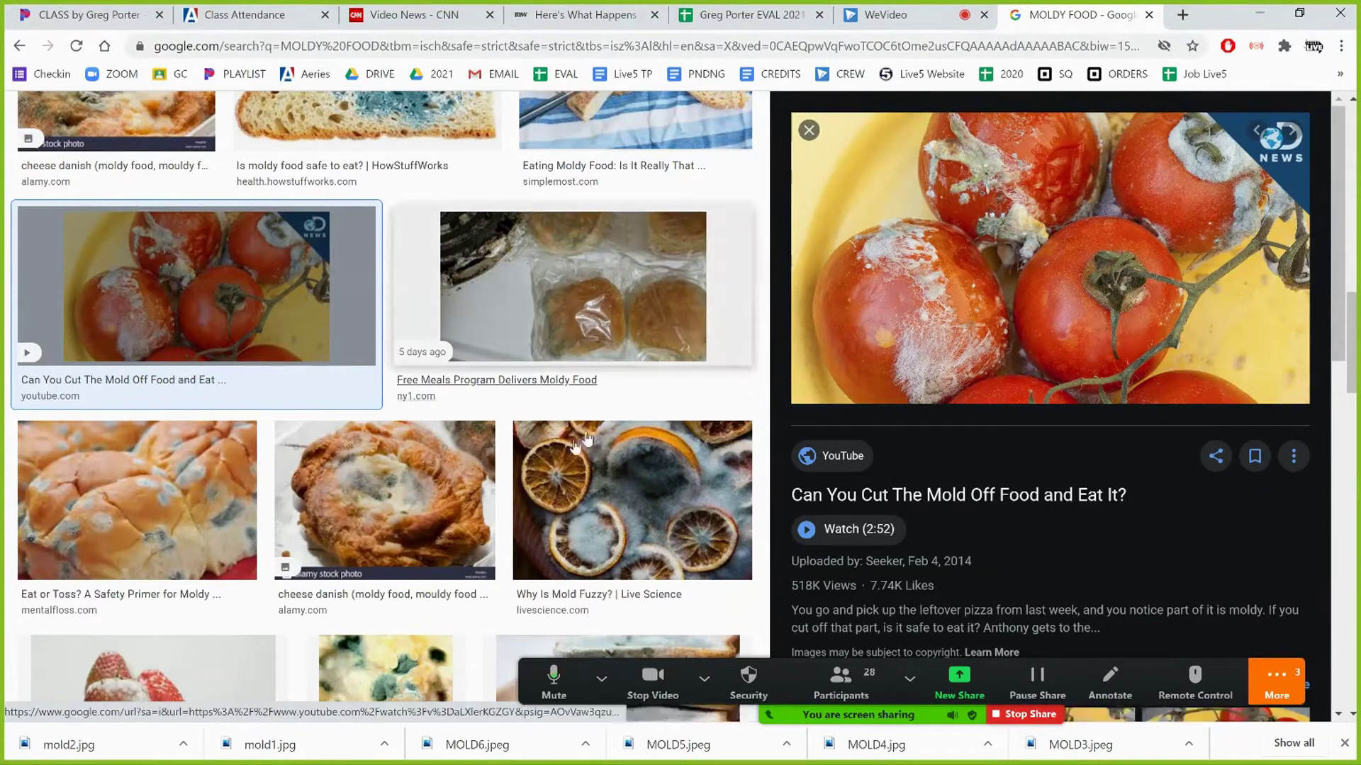
pyautogui.click(670, 513)
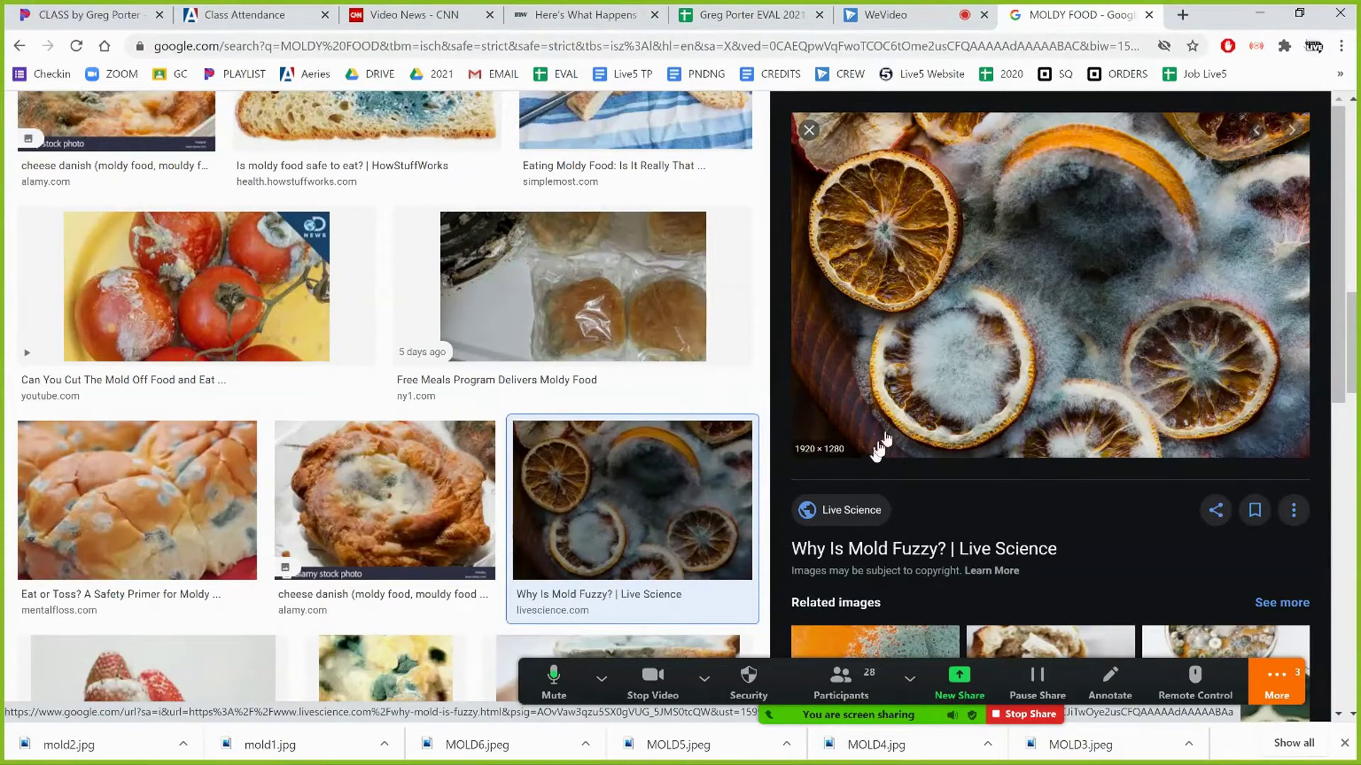
pyautogui.rightClick(940, 348)
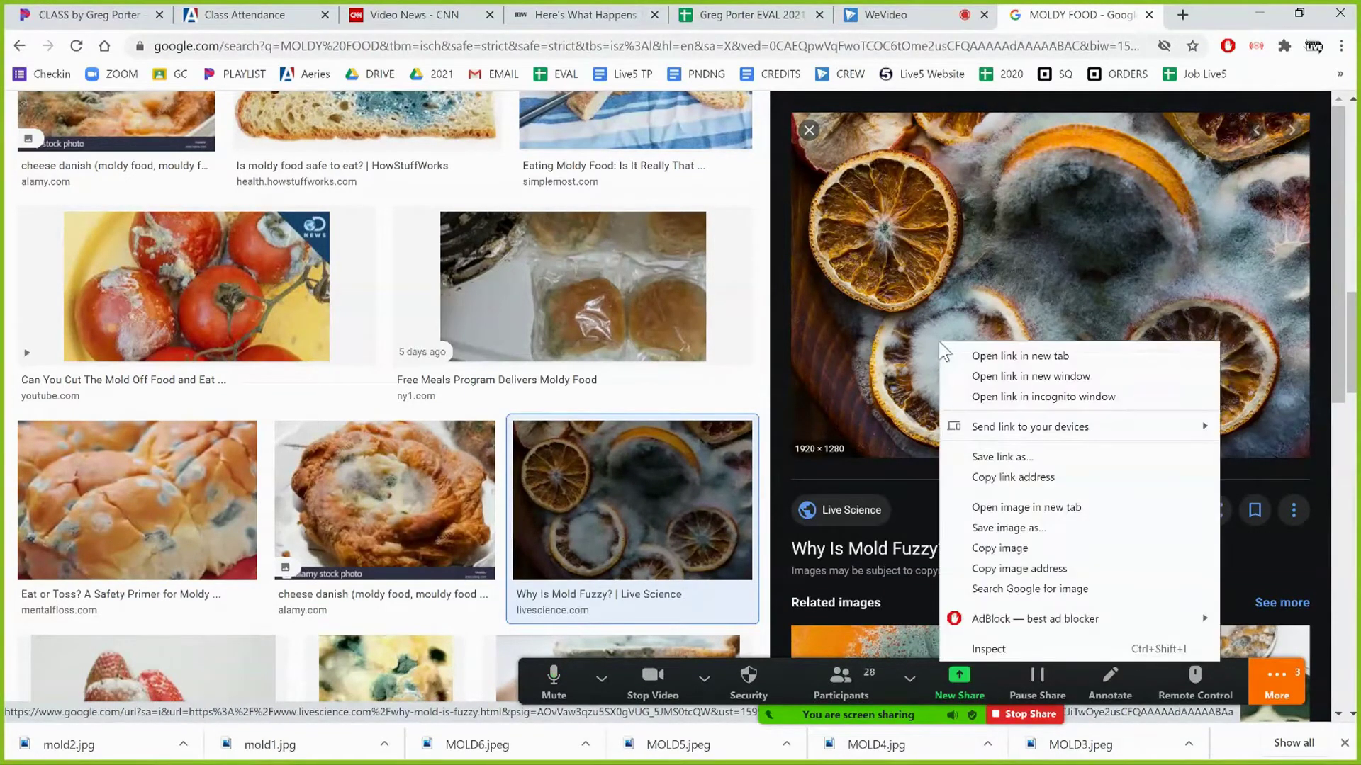
# Save the moldy orange slices photo as mold3
pyautogui.click(1025, 548)
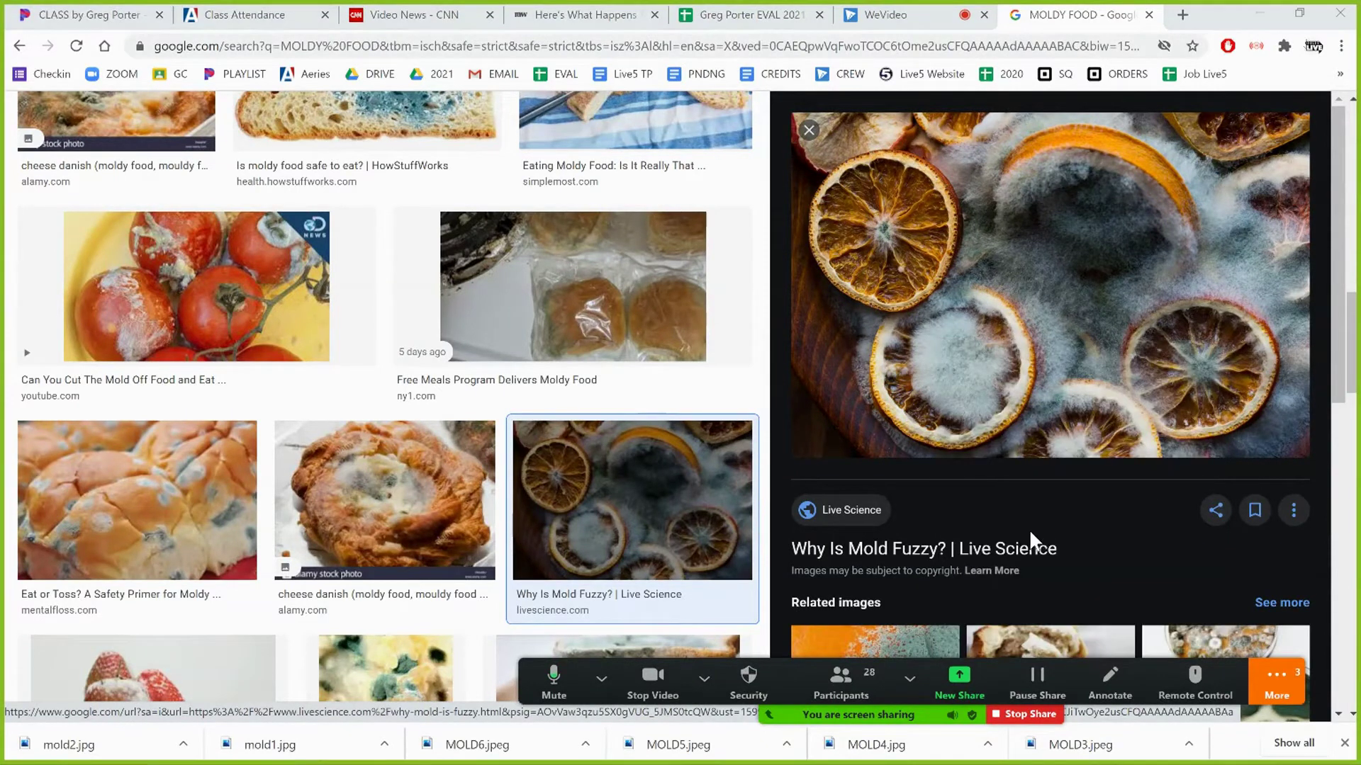
pyautogui.write('mold3')
pyautogui.press('Return')
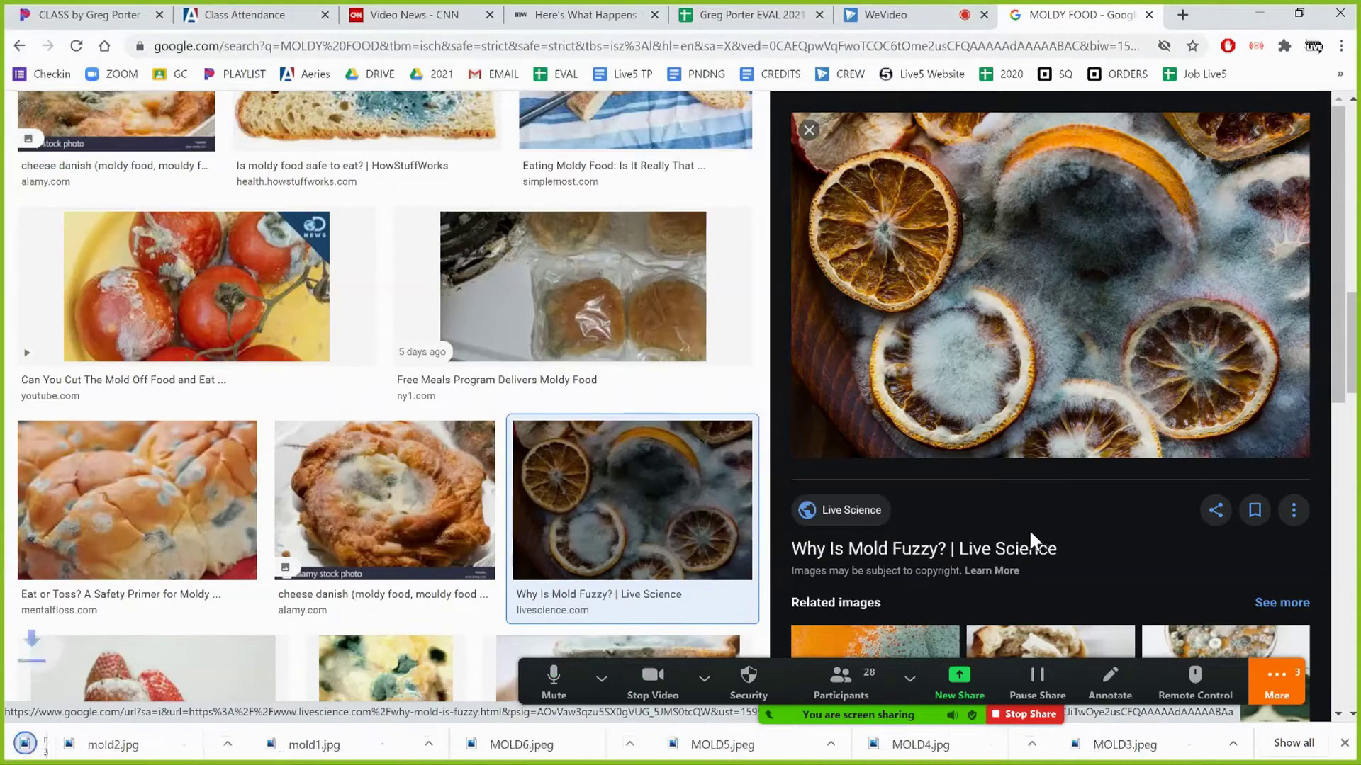
# Open the Live Science source article and copy its livescience.com domain
pyautogui.click(1011, 347)
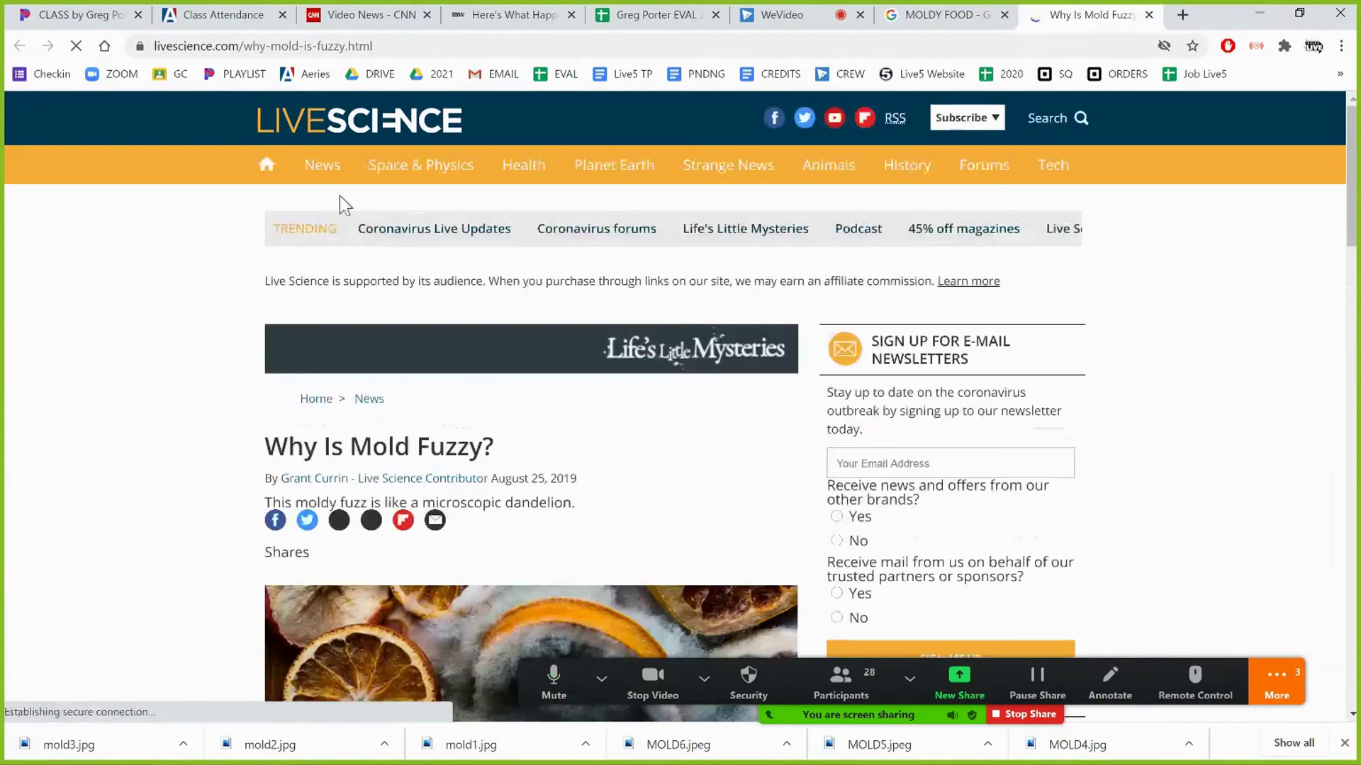
pyautogui.click(360, 44)
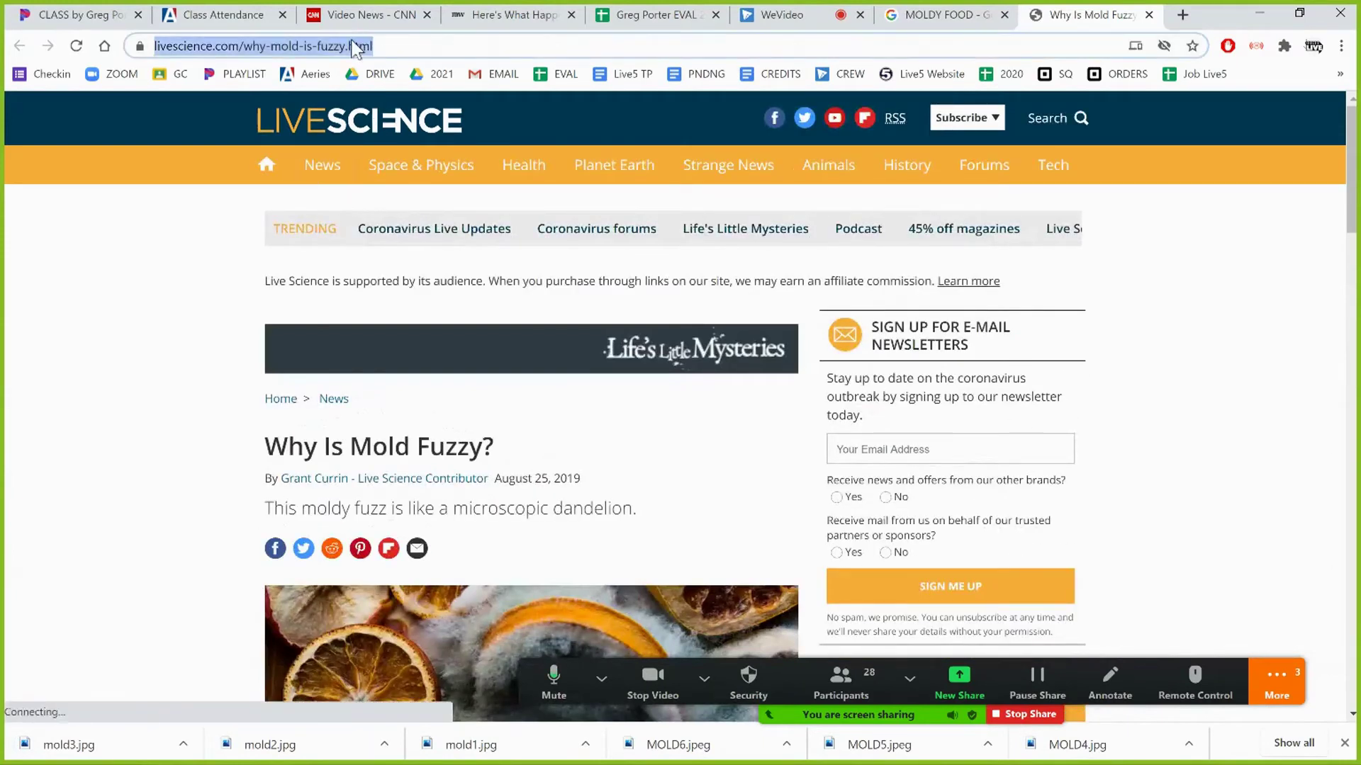
pyautogui.click(375, 47)
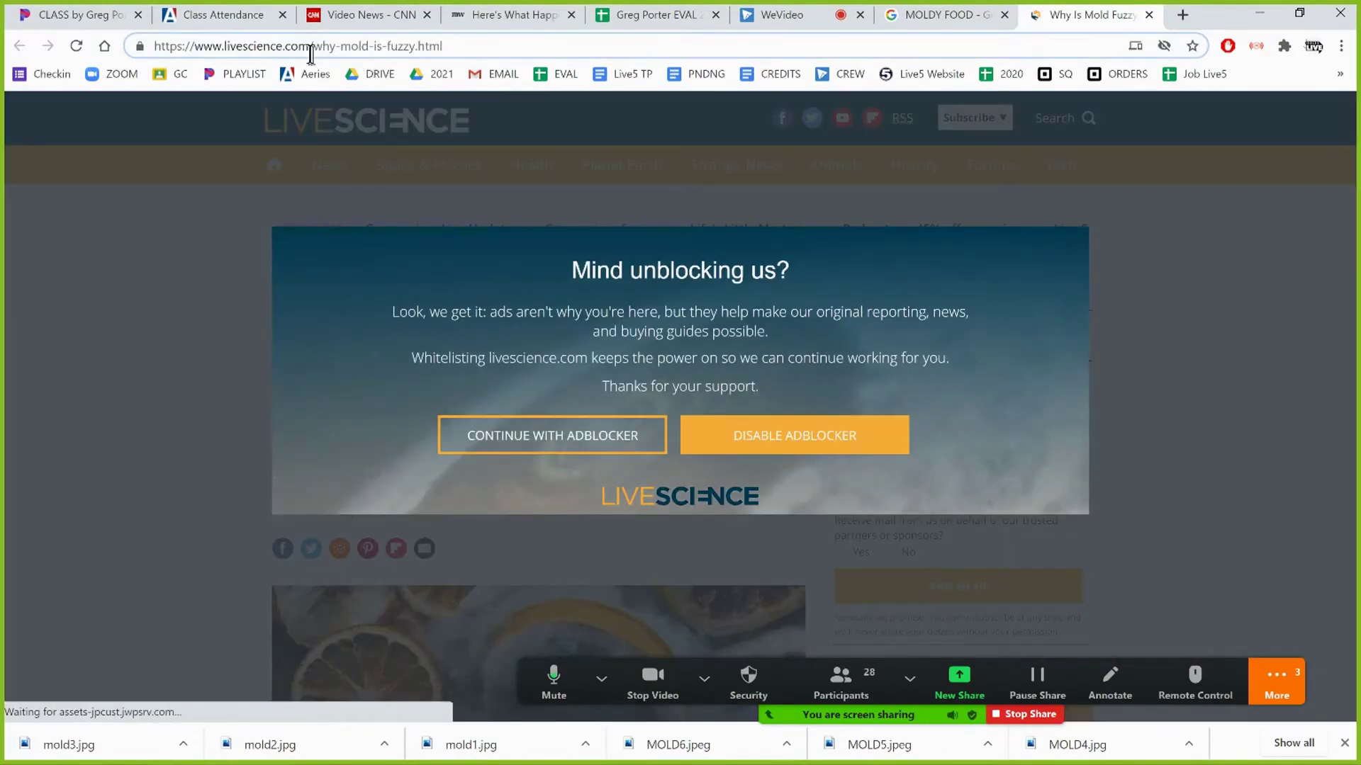
pyautogui.moveTo(308, 47); pyautogui.dragTo(228, 39)
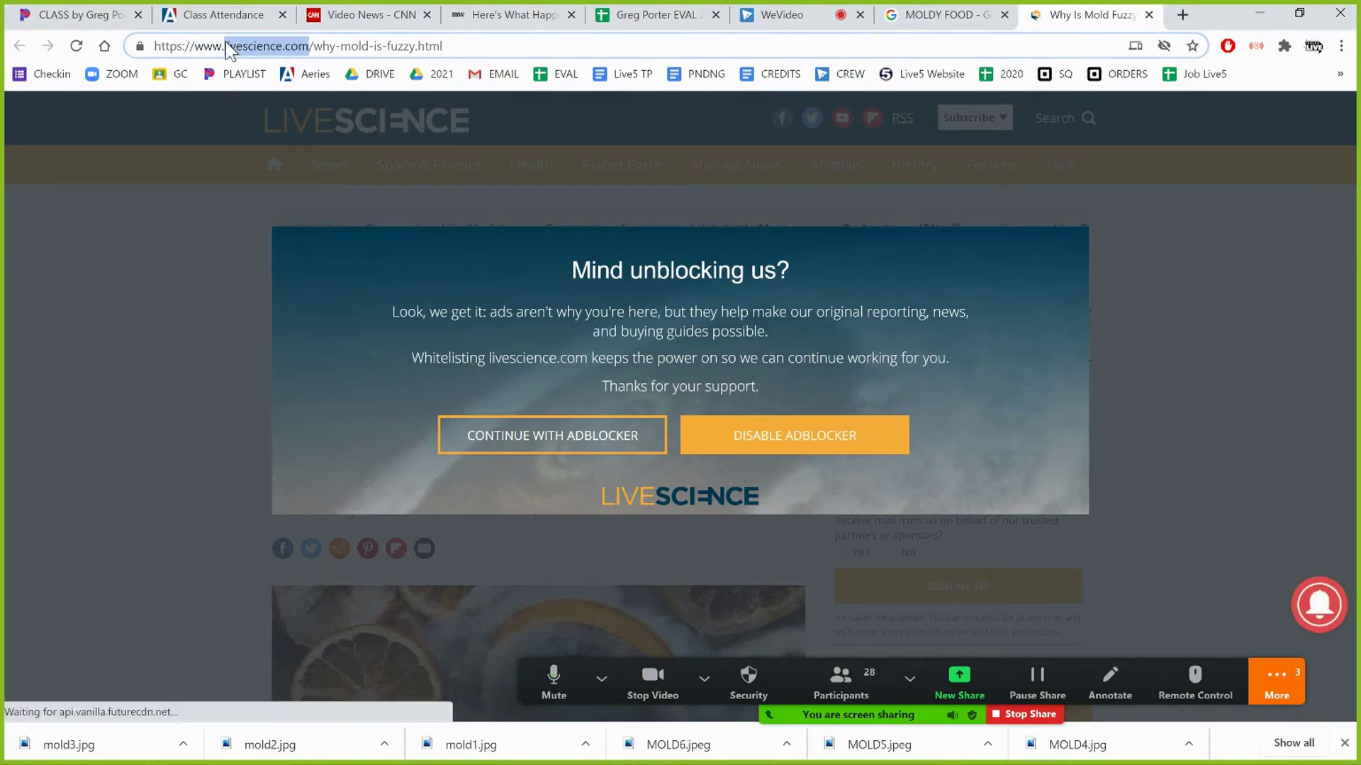
pyautogui.click(244, 46)
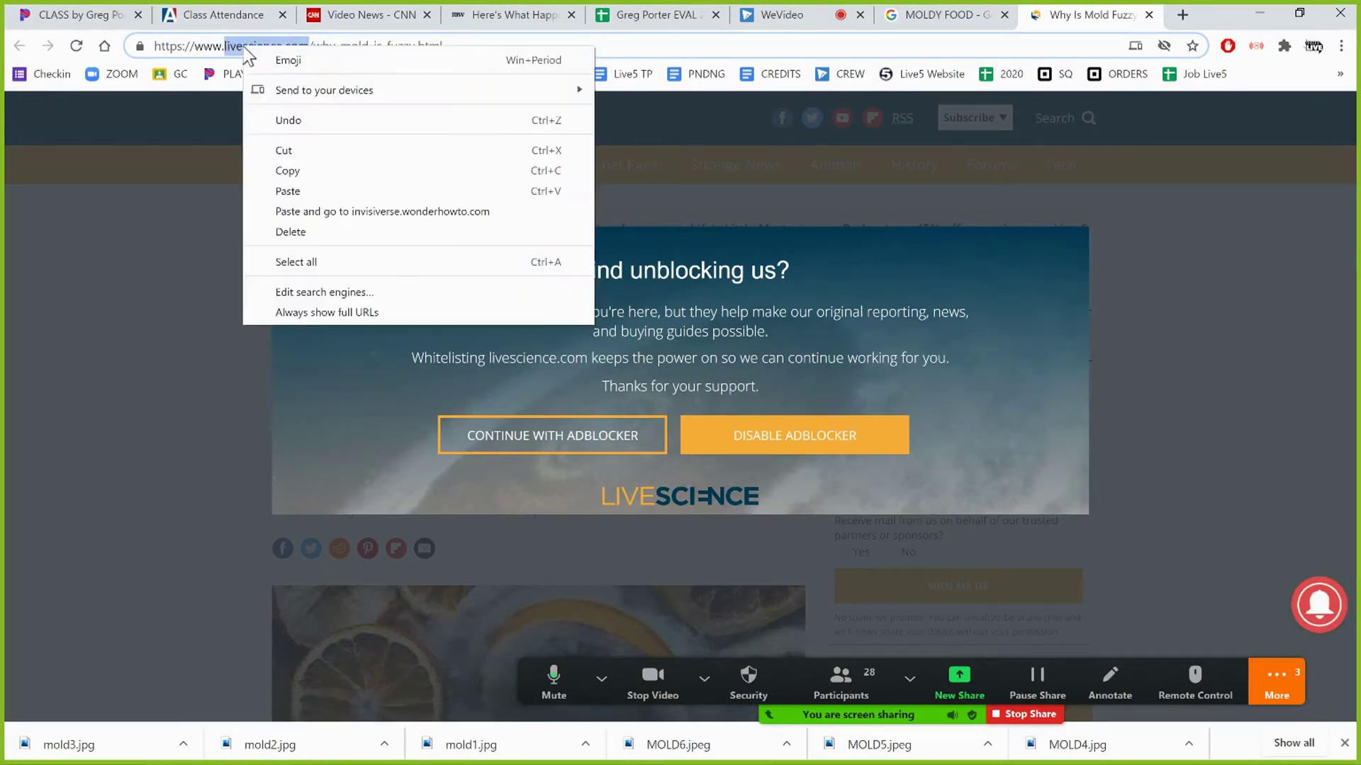
pyautogui.click(331, 173)
# Paste livescience.com into EVAL cell E10 and close the Live Science tab
pyautogui.click(633, 20)
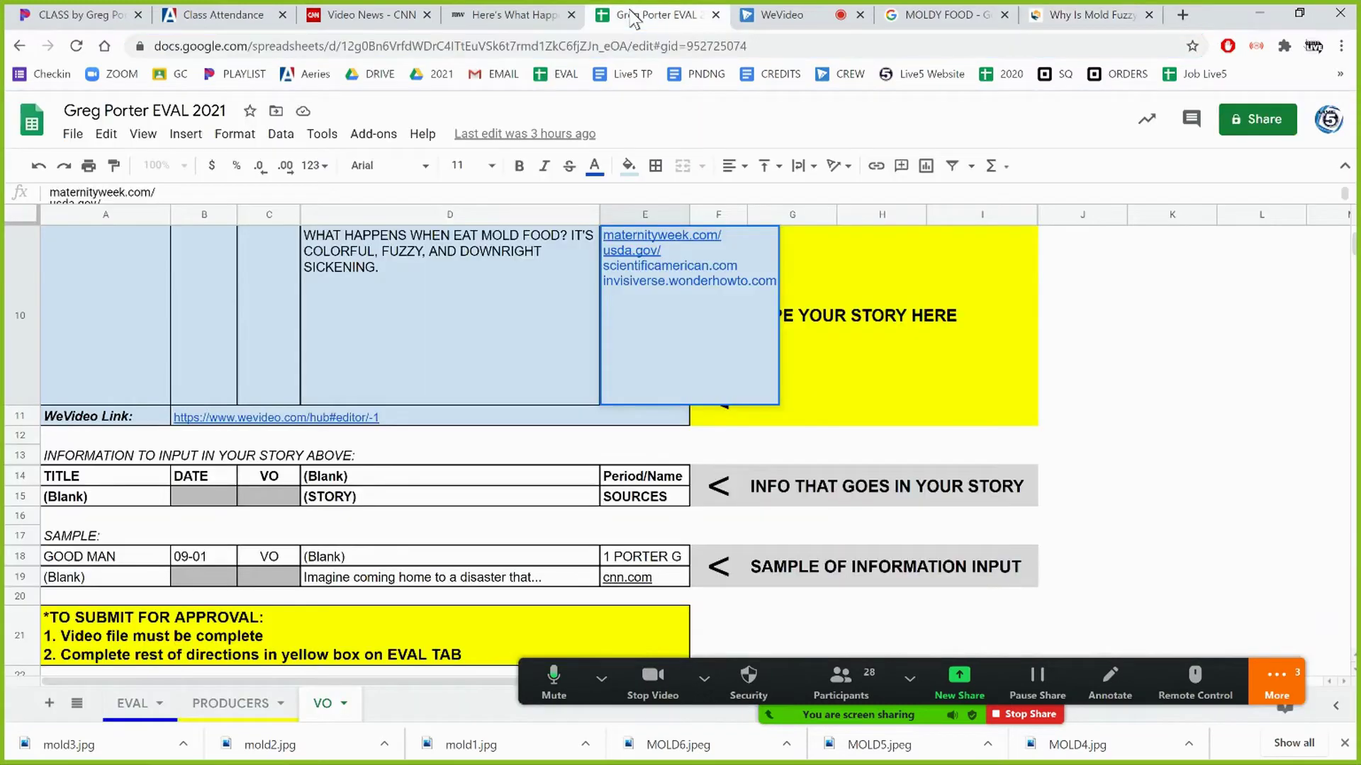
pyautogui.hotkey('ctrl', 'v')
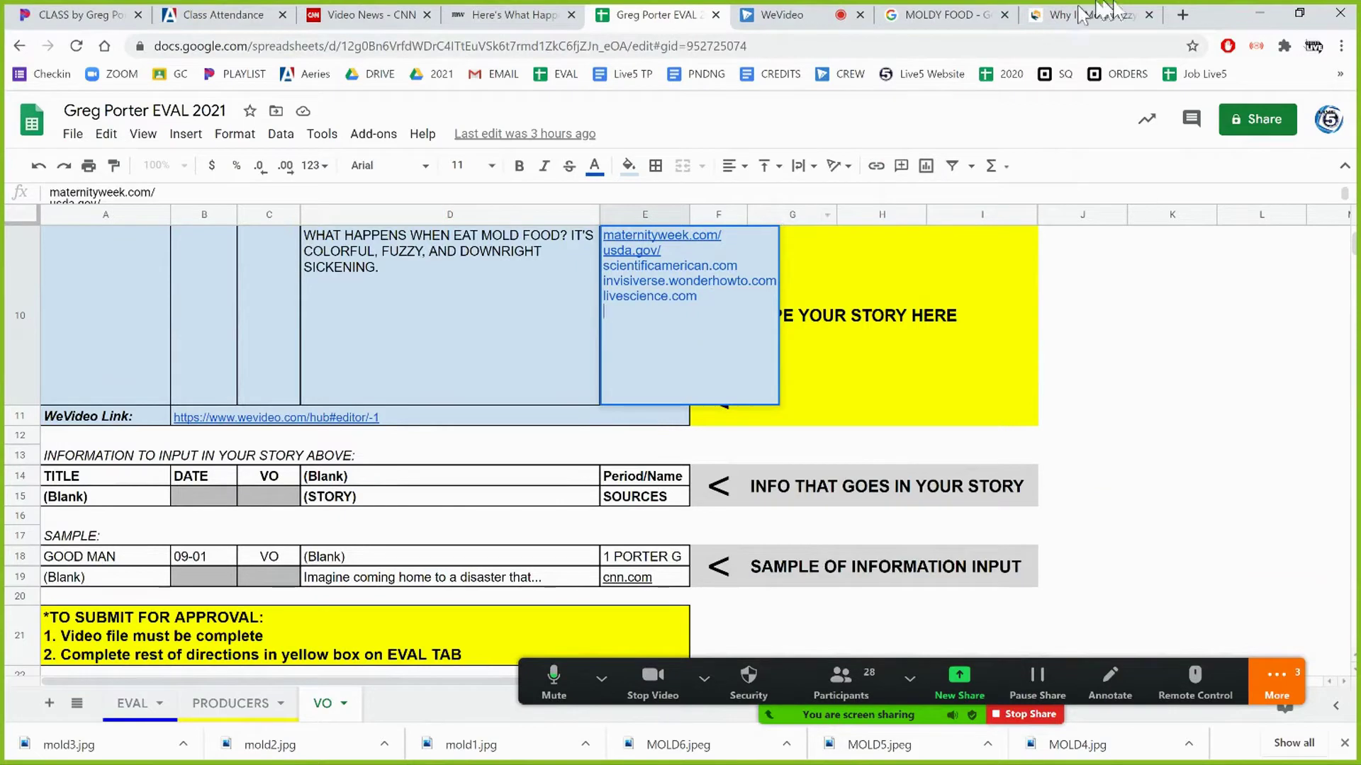
pyautogui.click(1118, 17)
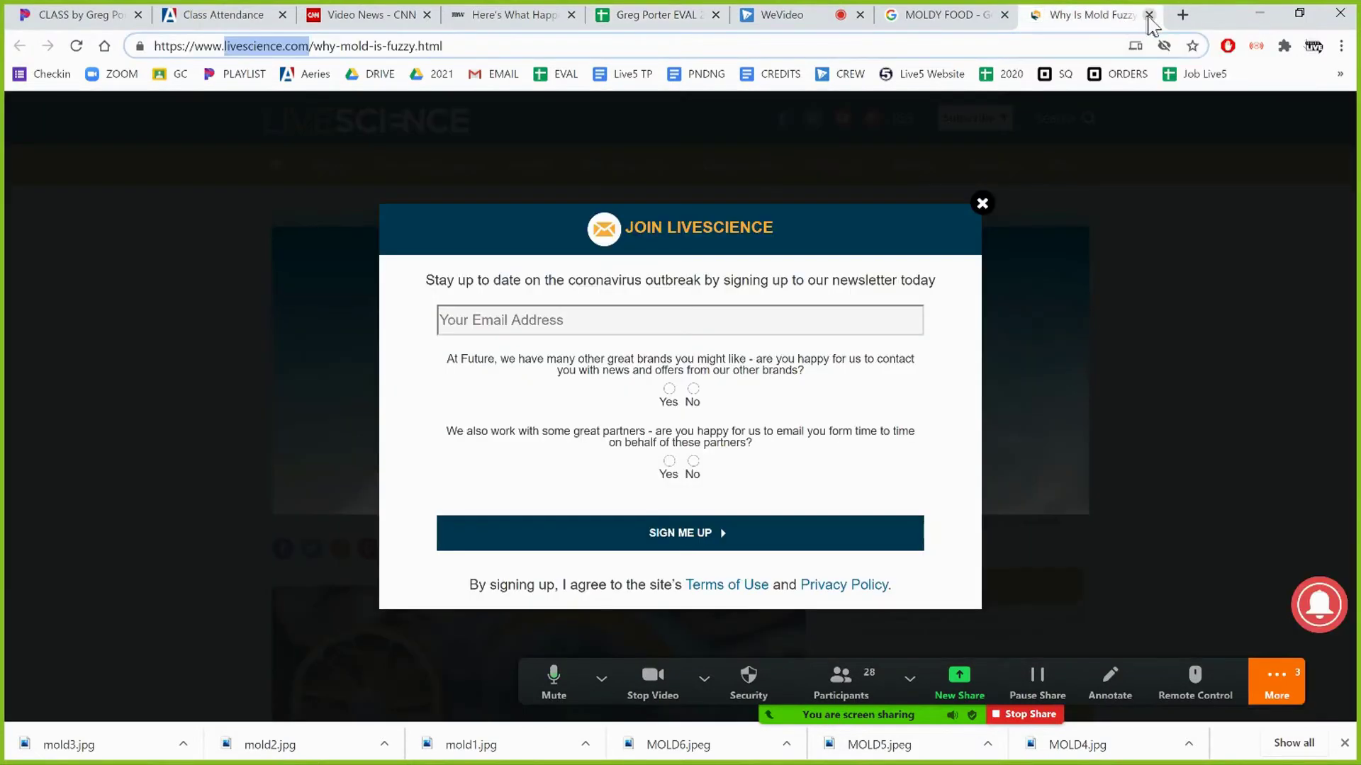
pyautogui.click(1149, 15)
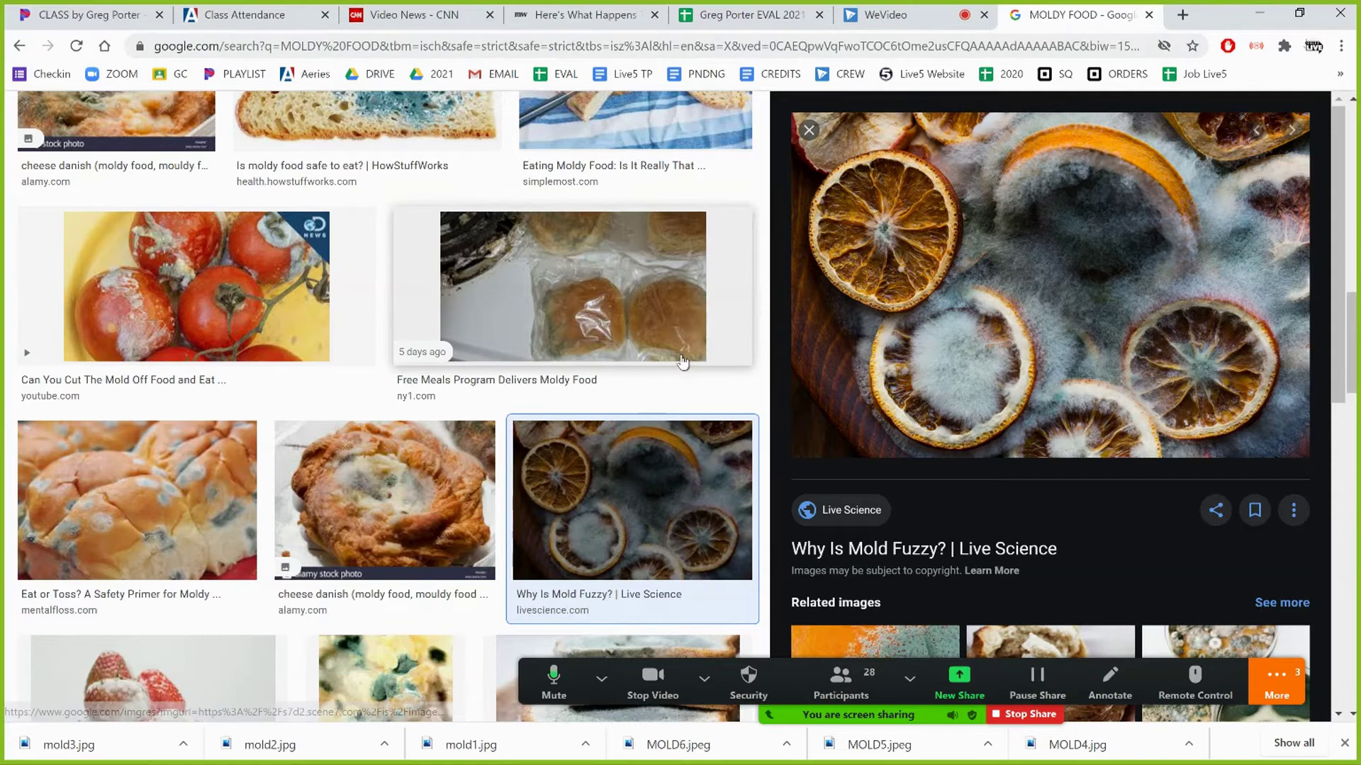
# Scroll the results and preview the Redbook moldy strawberries photo
pyautogui.scroll(-5, 682, 362)
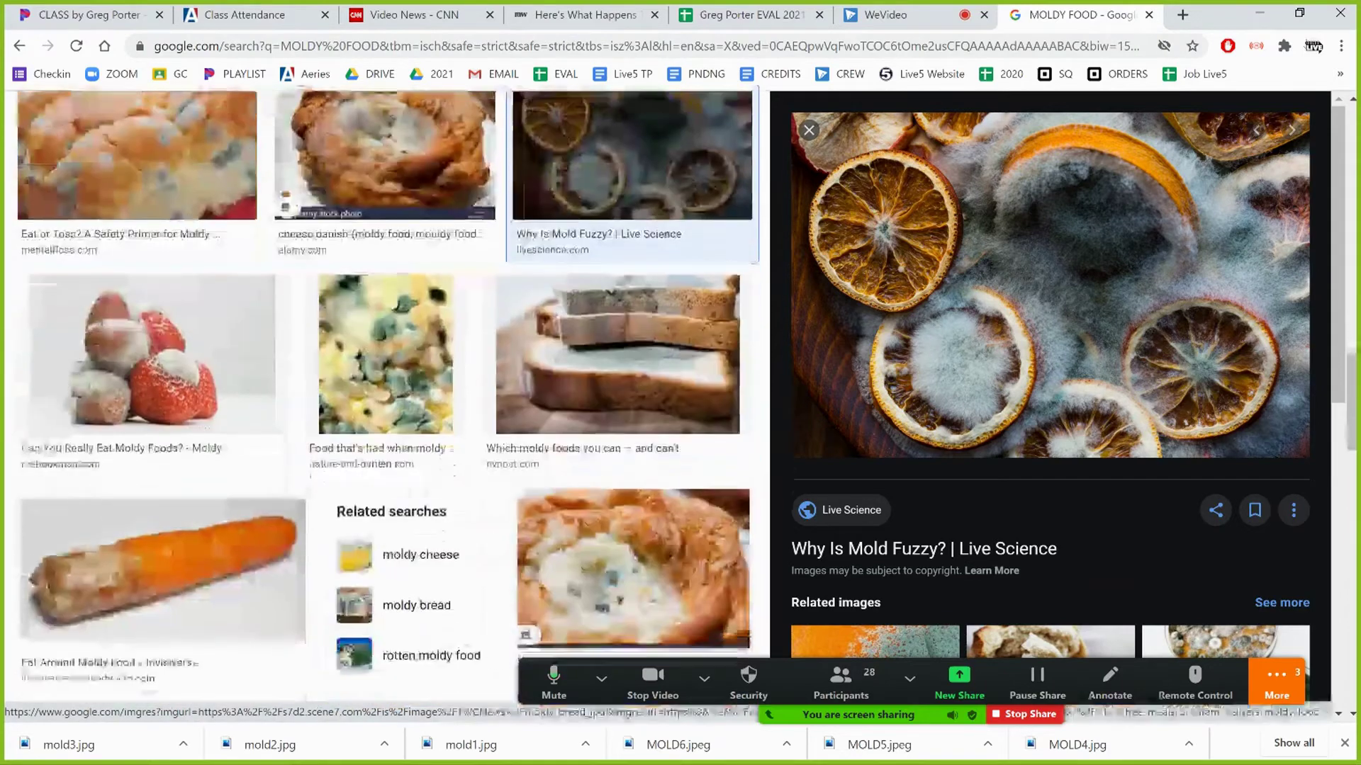
pyautogui.scroll(-3, 170, 156)
pyautogui.scroll(1, 170, 156)
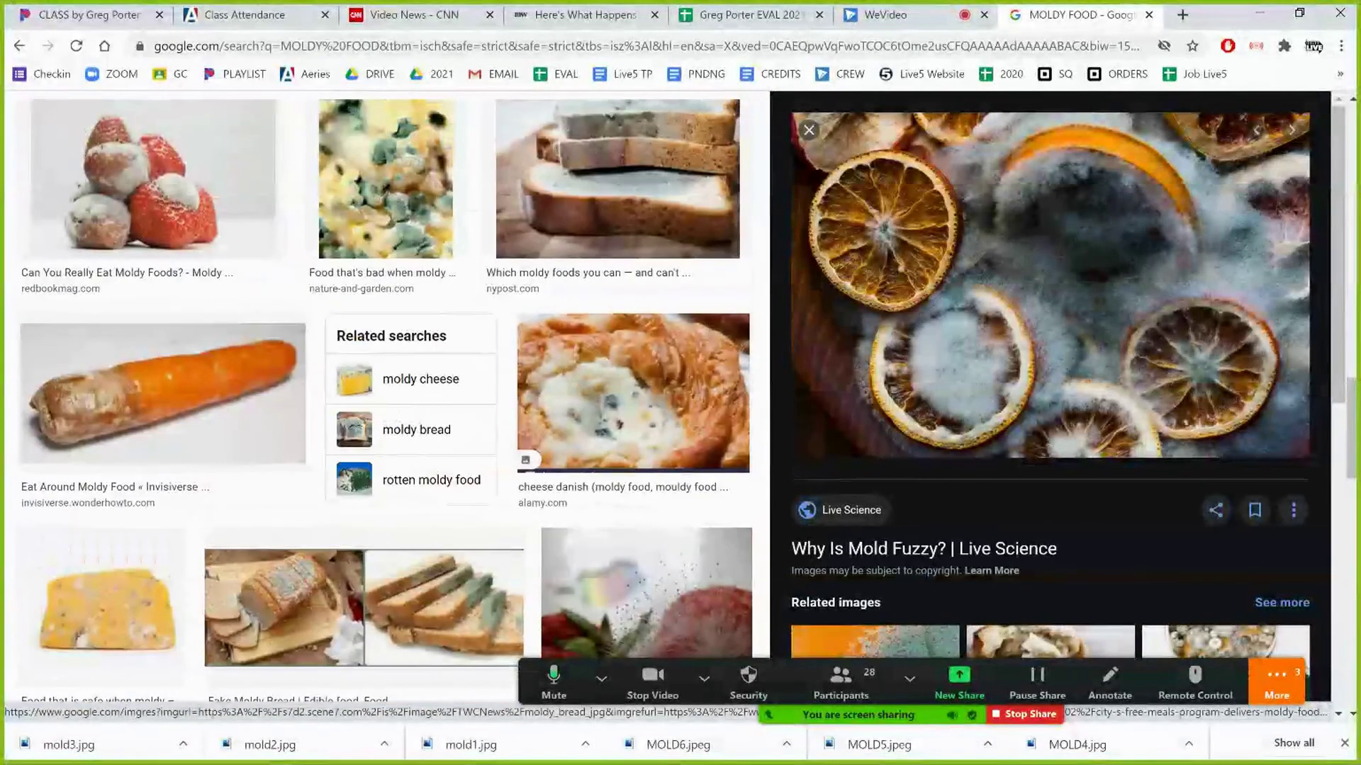
pyautogui.click(142, 165)
pyautogui.scroll(1, 145, 166)
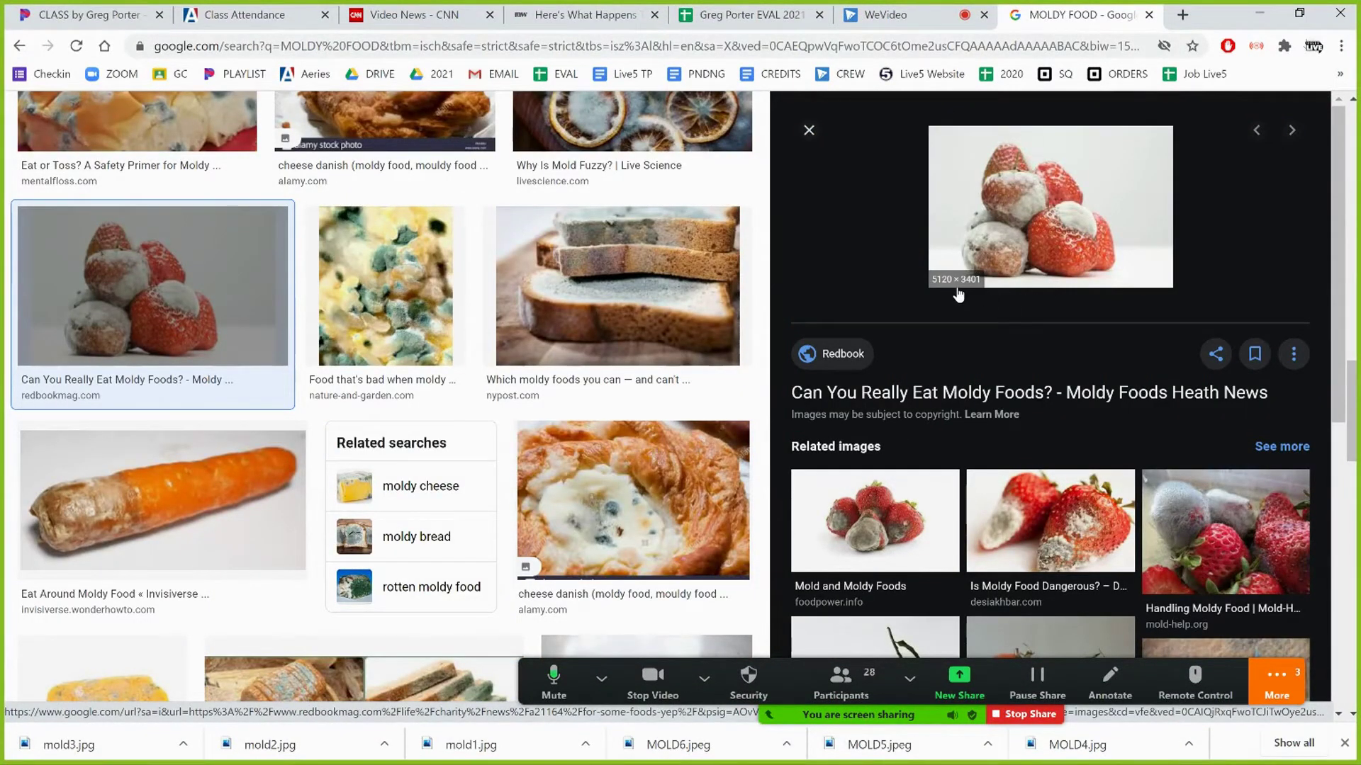
# Save the strawberry photo as mold4
pyautogui.rightClick(1050, 243)
pyautogui.click(1093, 429)
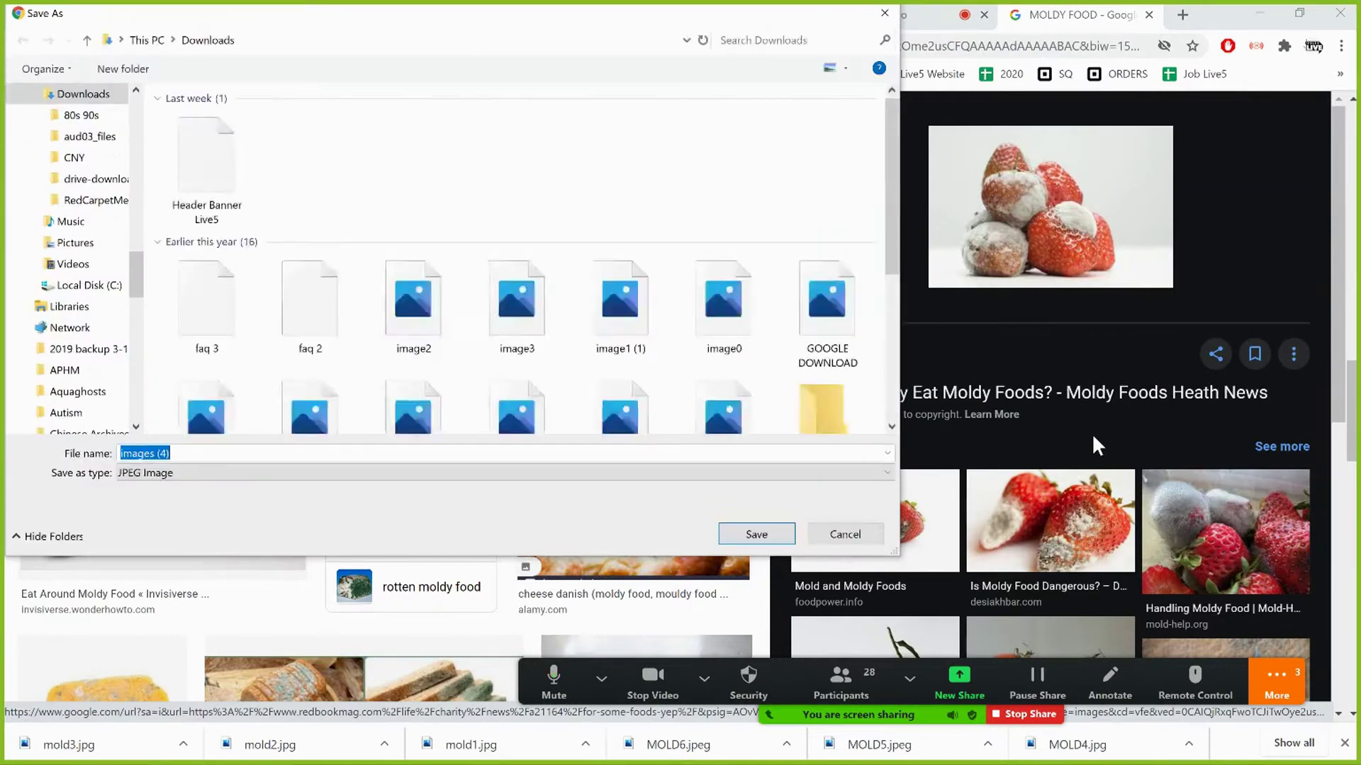
pyautogui.write('mm')
pyautogui.press('BackSpace')
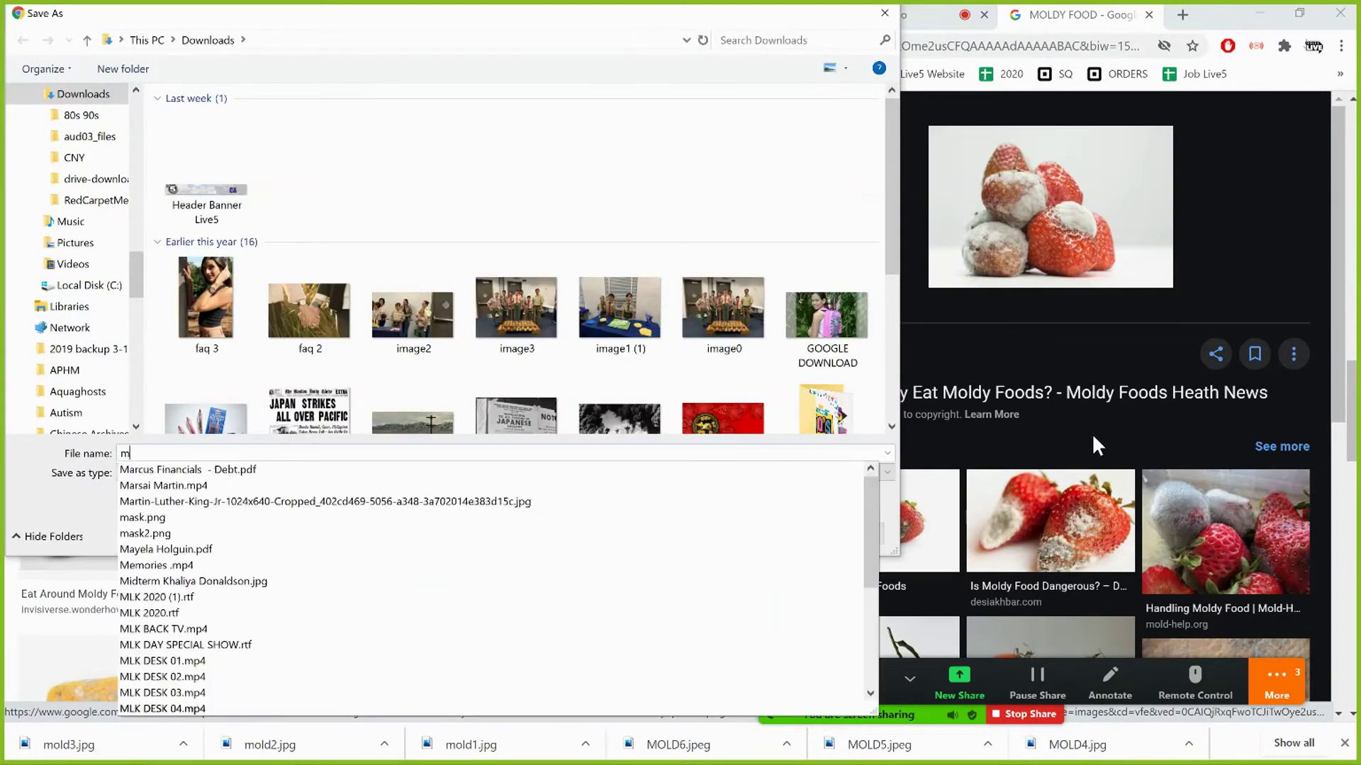
pyautogui.write('old4')
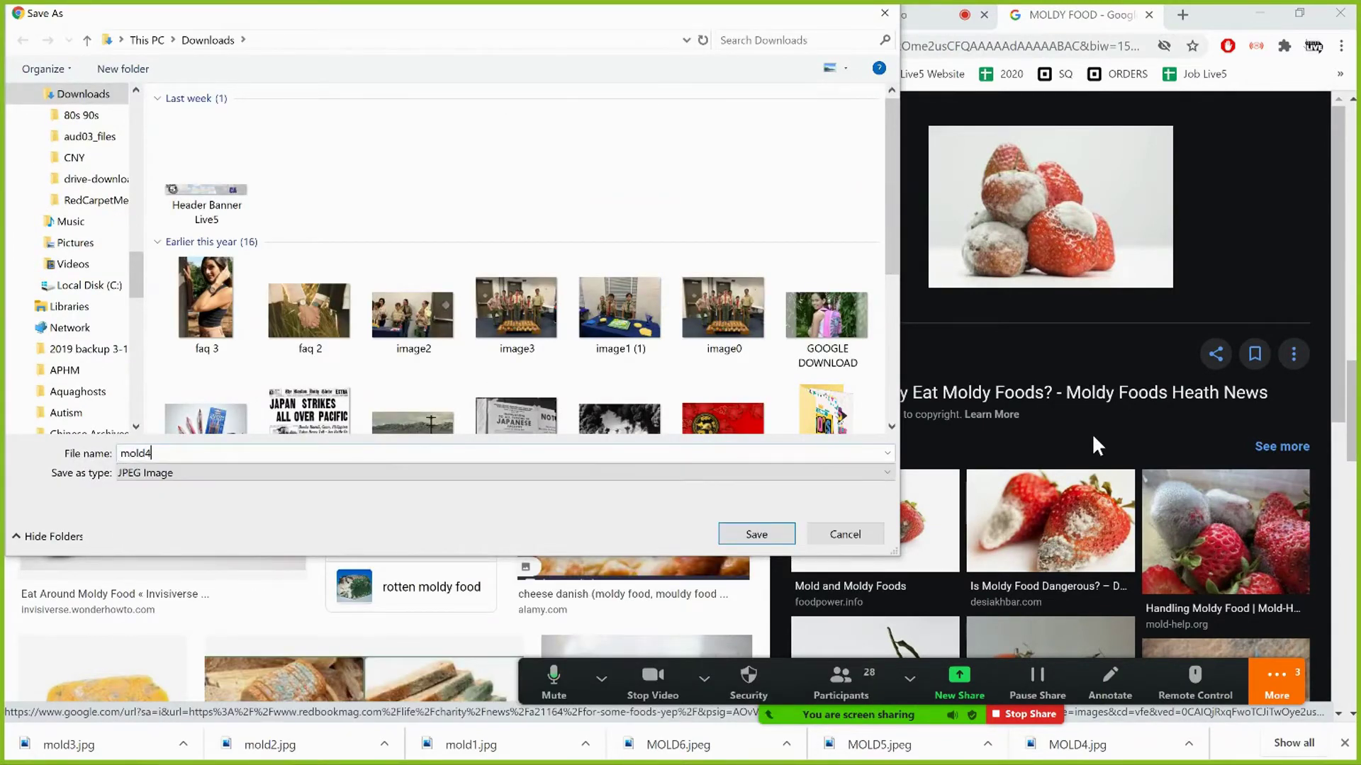
pyautogui.press('Return')
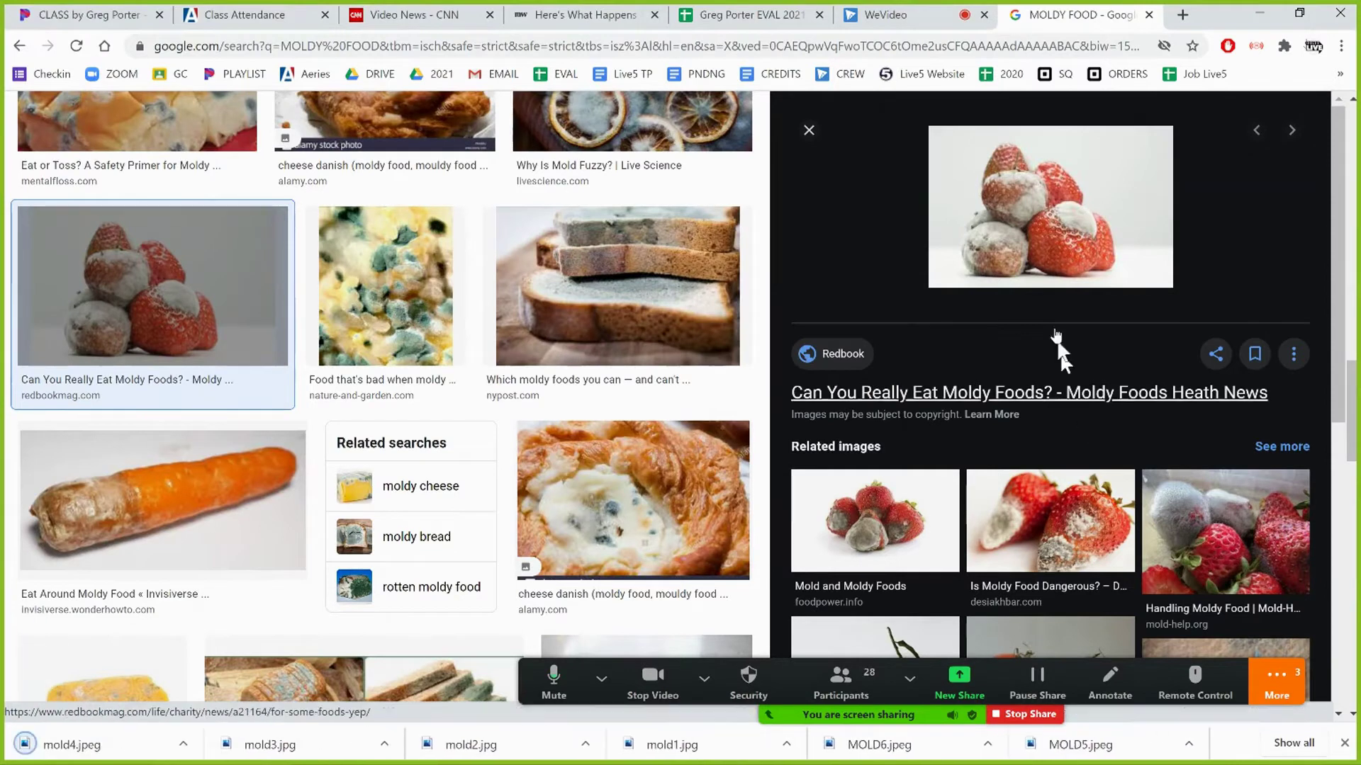
# Open the strawberry photo's Redbook source article and copy its redbookmag.com domain
pyautogui.click(1036, 264)
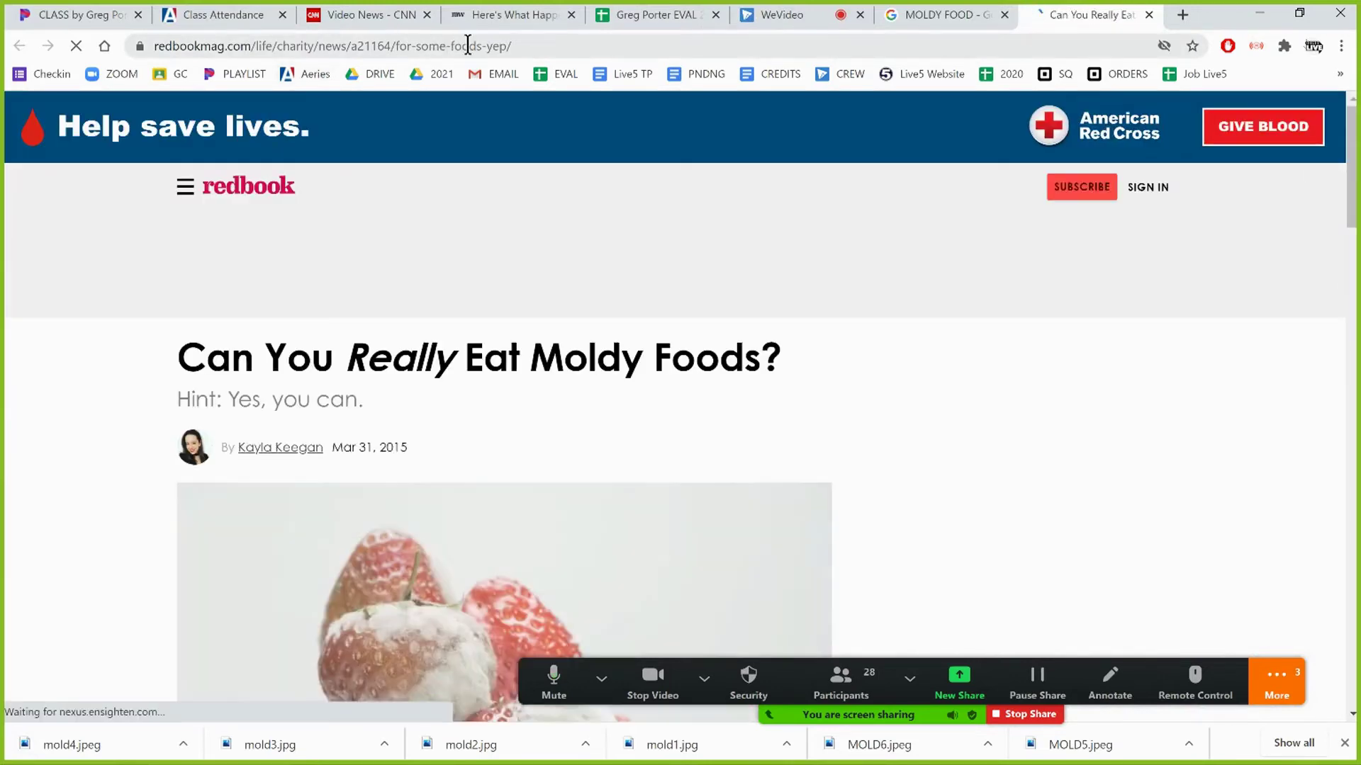
pyautogui.click(462, 45)
pyautogui.click(465, 46)
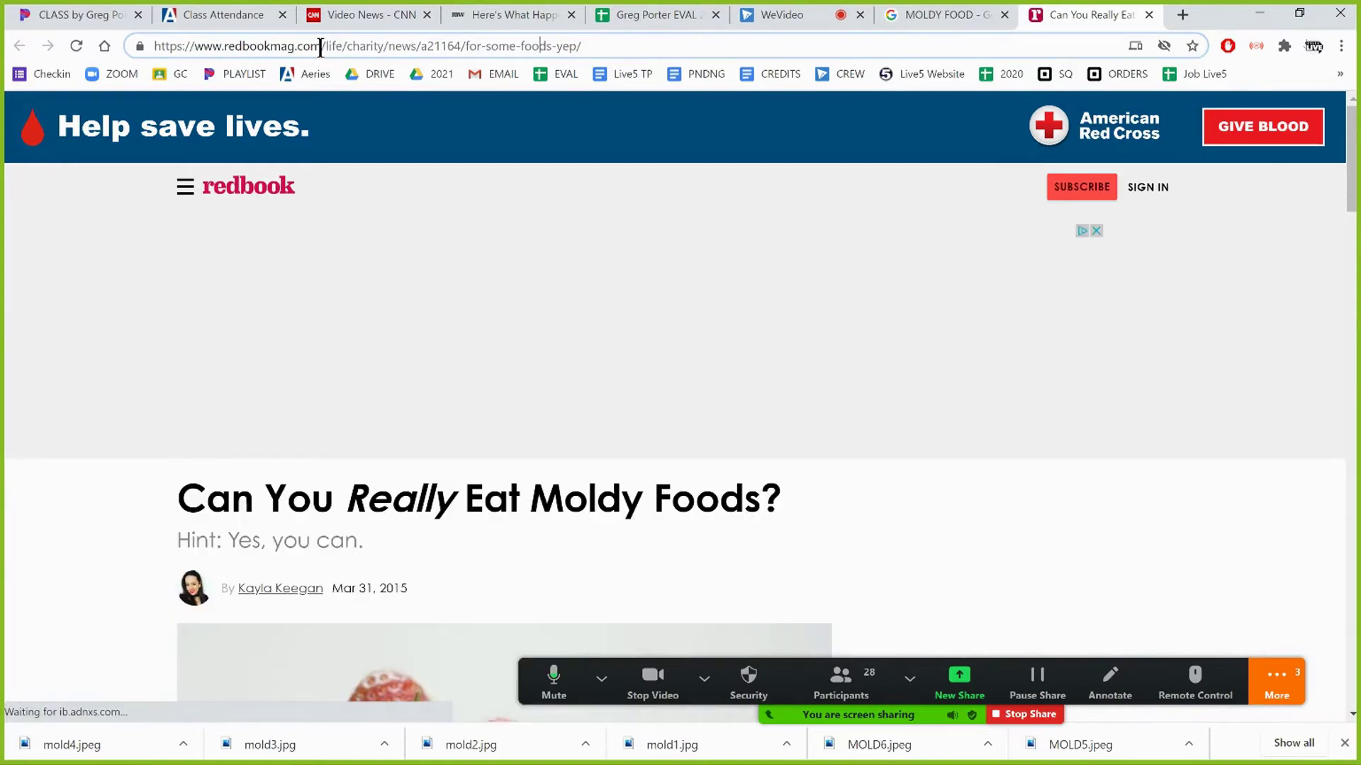
pyautogui.moveTo(322, 47); pyautogui.dragTo(224, 51)
pyautogui.rightClick(257, 45)
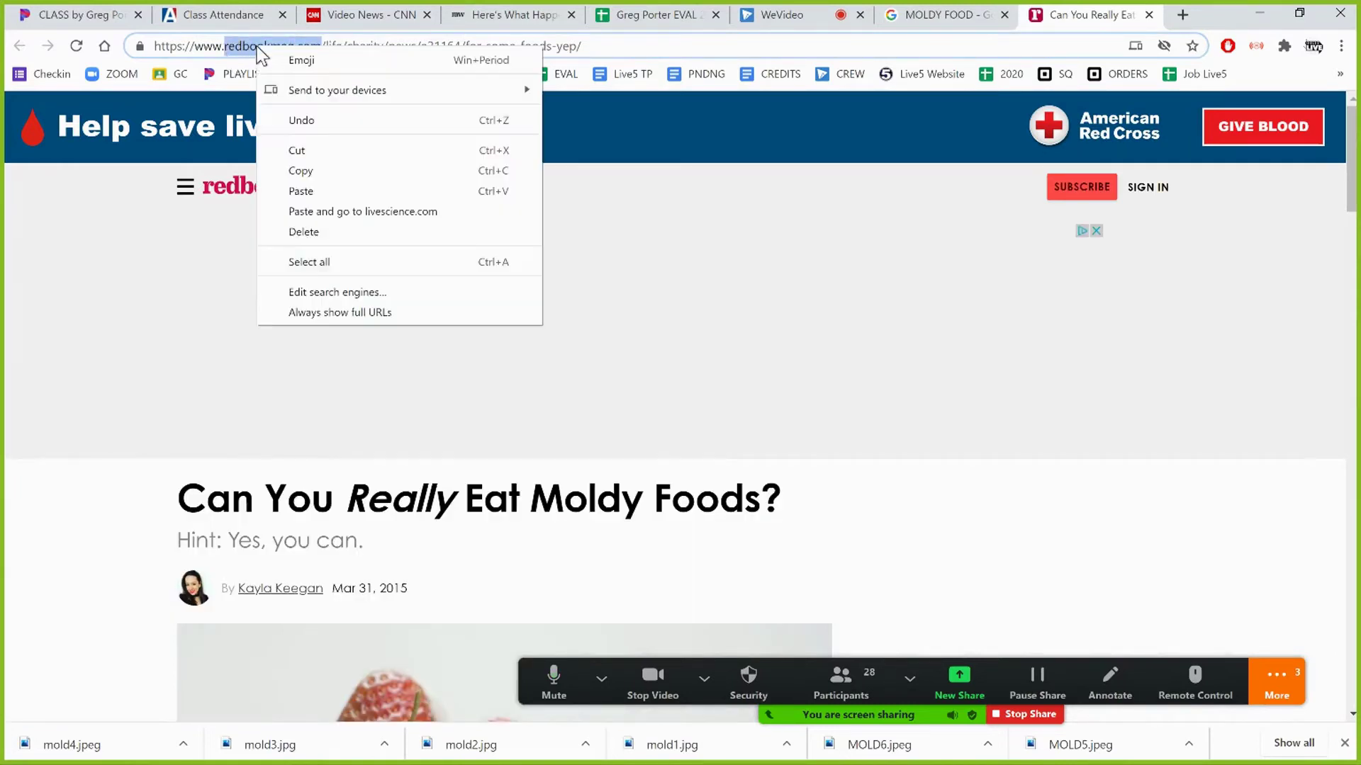
pyautogui.click(322, 171)
# Paste redbookmag.com into EVAL cell E10 and return to the Redbook article
pyautogui.click(641, 20)
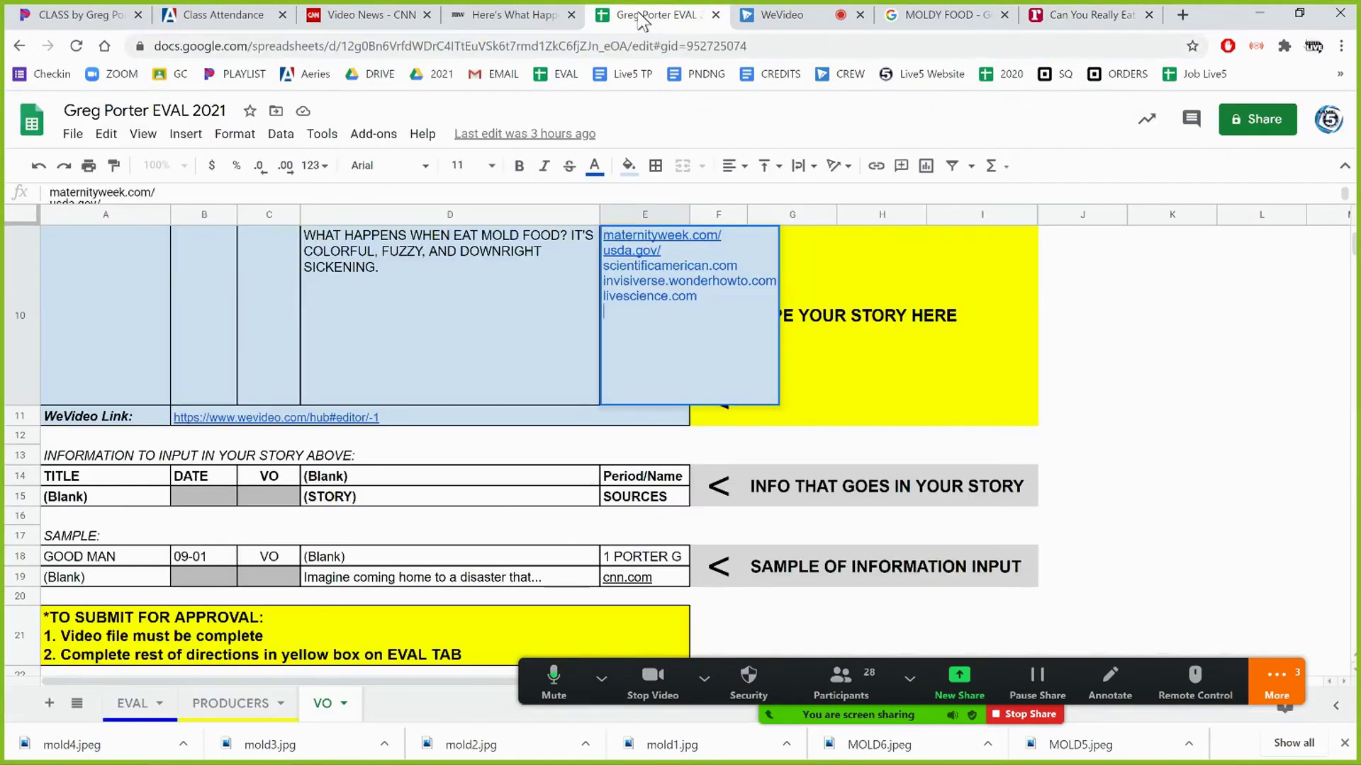
pyautogui.hotkey('ctrl', 'v')
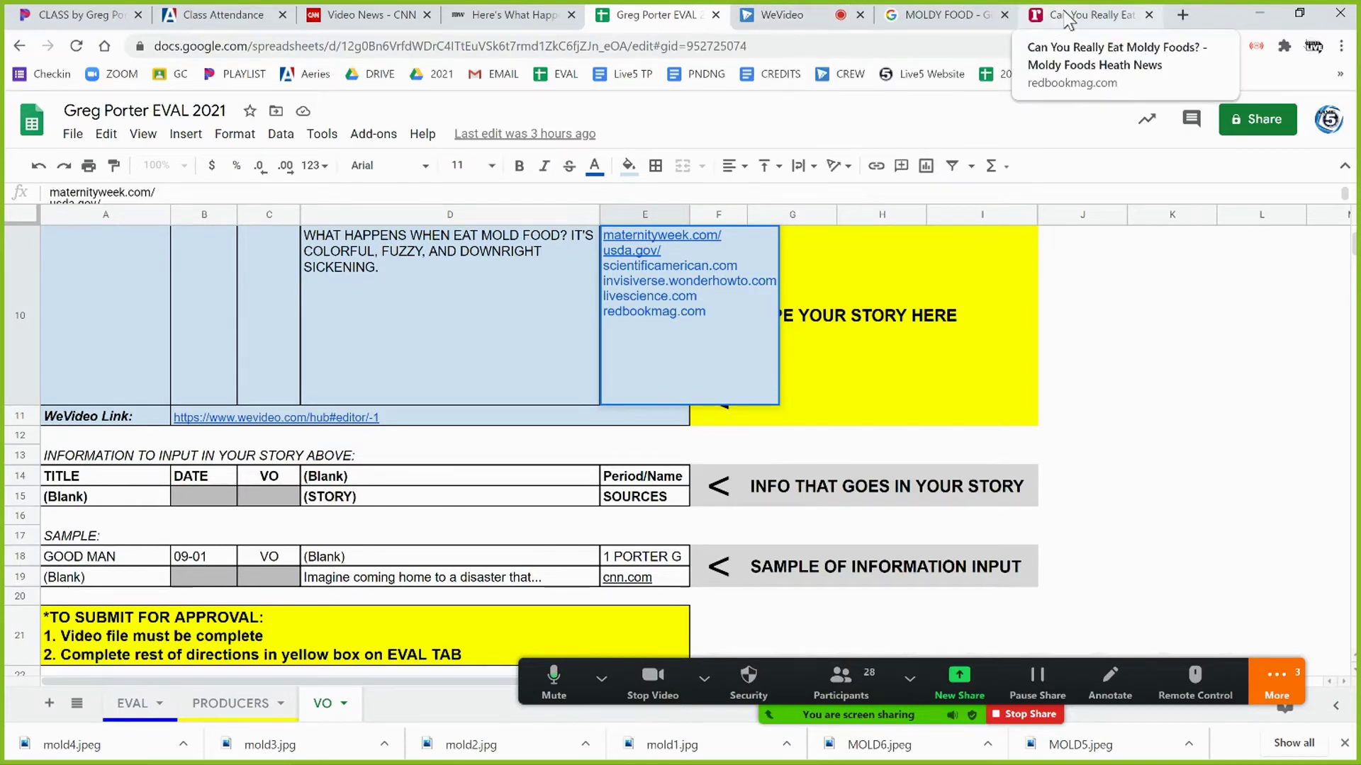
pyautogui.click(1126, 14)
# Close the Redbook article and preview the moldy Burger King burger in the image results
pyautogui.click(1149, 15)
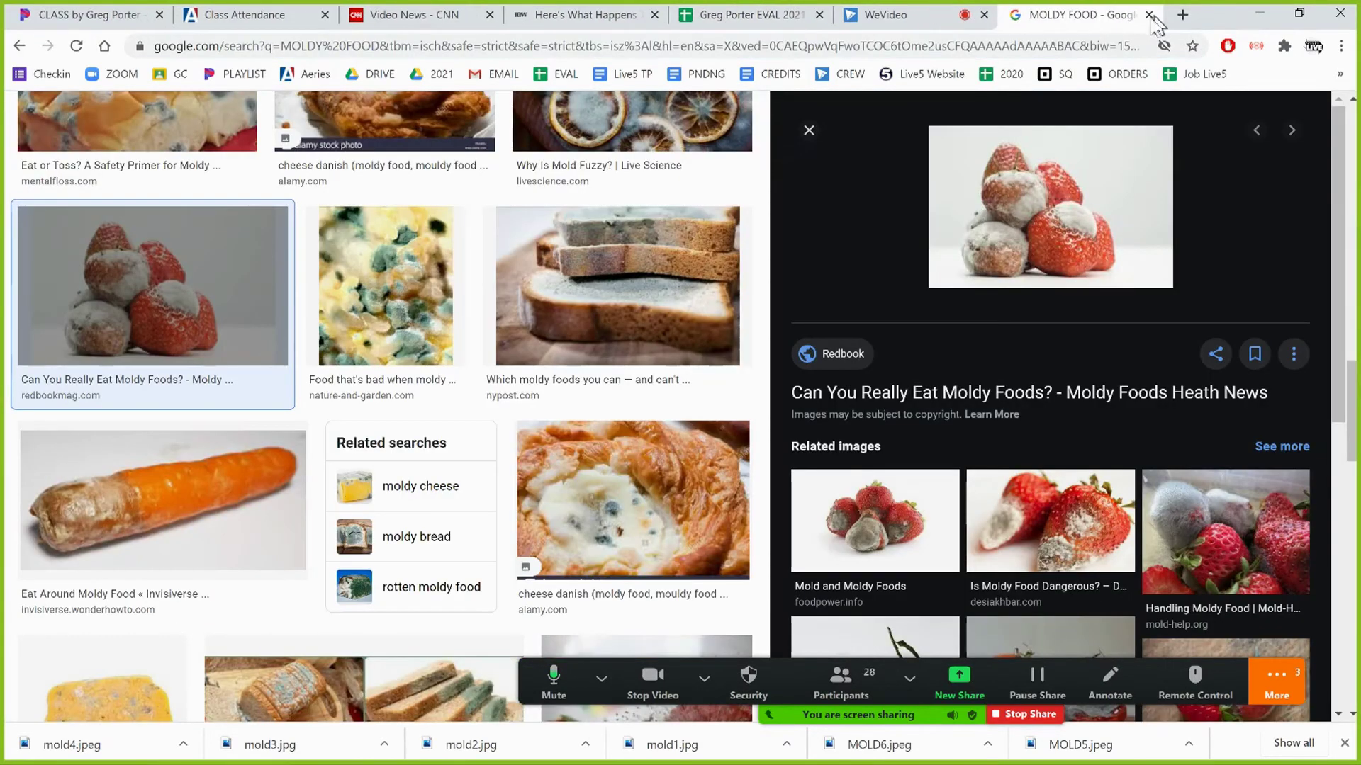
pyautogui.scroll(-10, 383, 397)
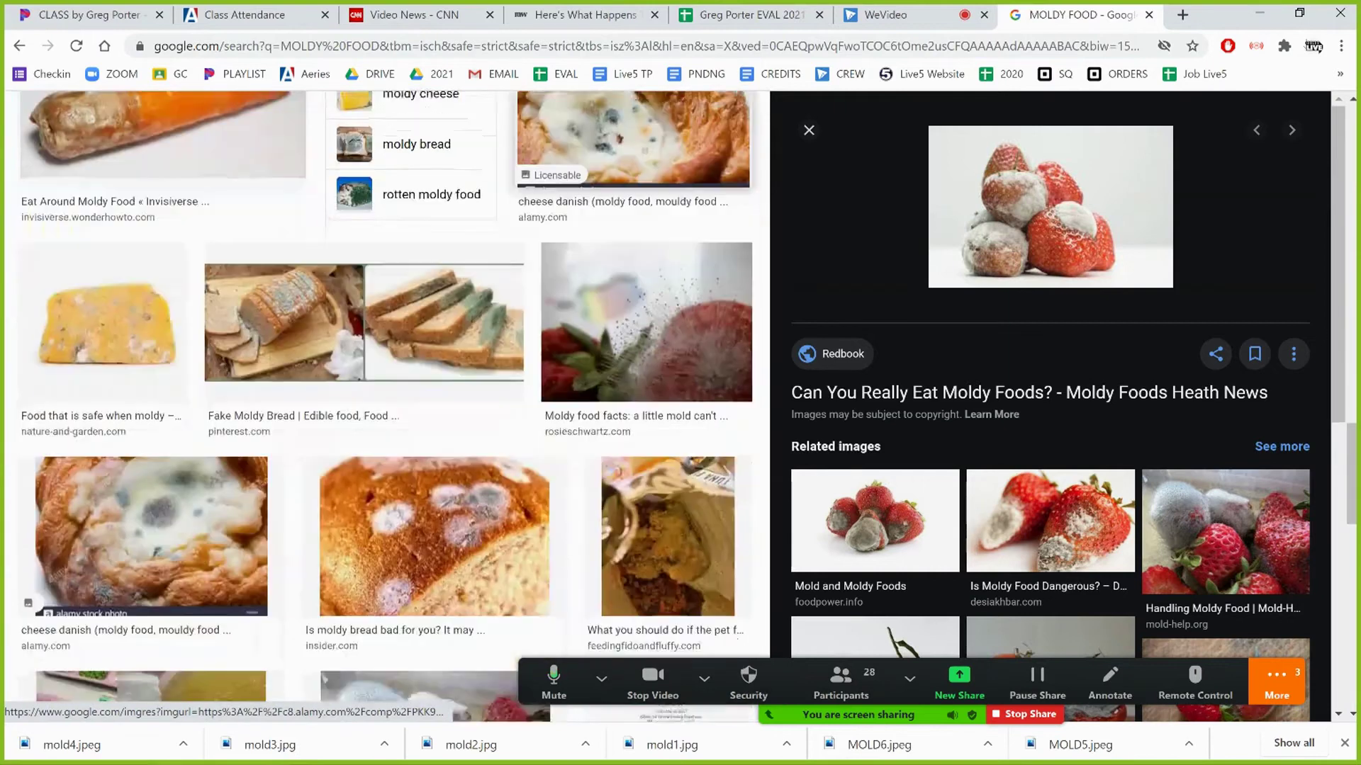
pyautogui.scroll(-6, 383, 397)
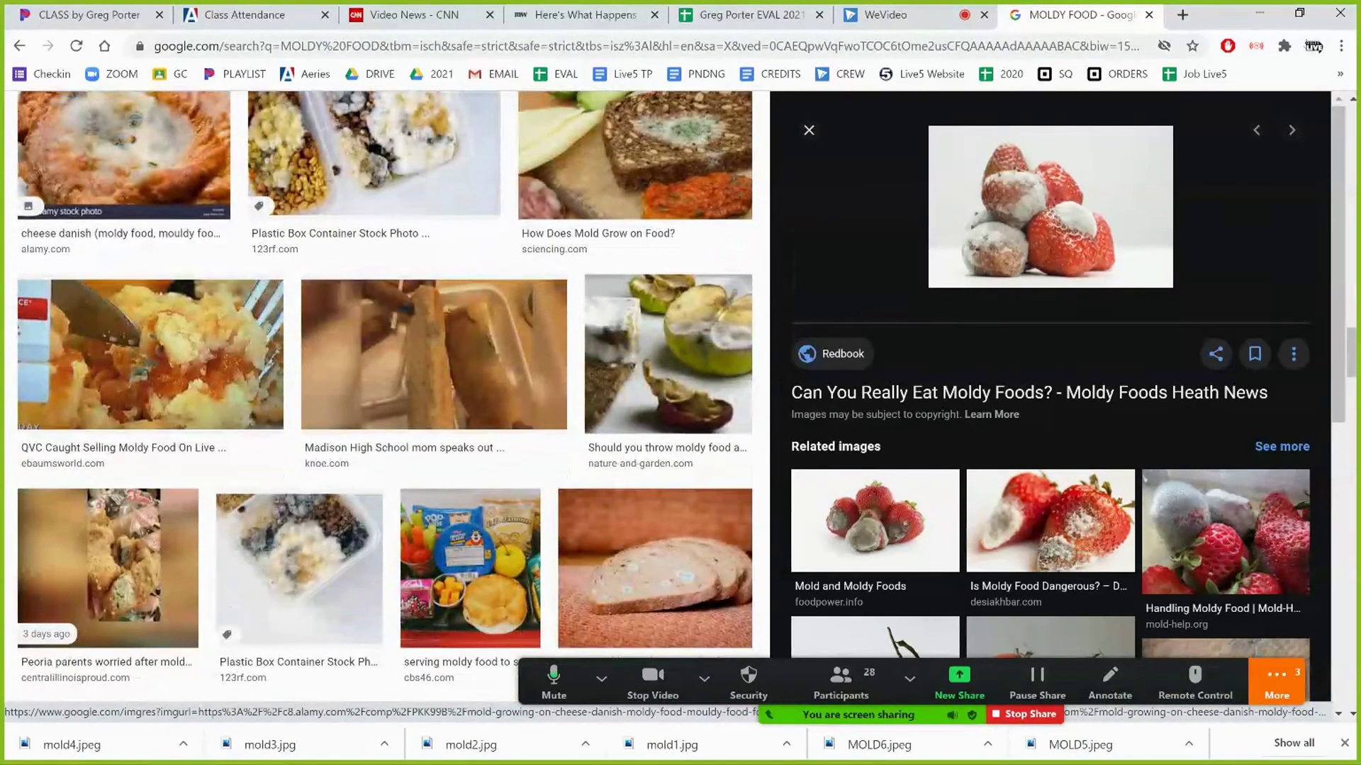
pyautogui.scroll(-3, 382, 397)
pyautogui.scroll(-6, 382, 397)
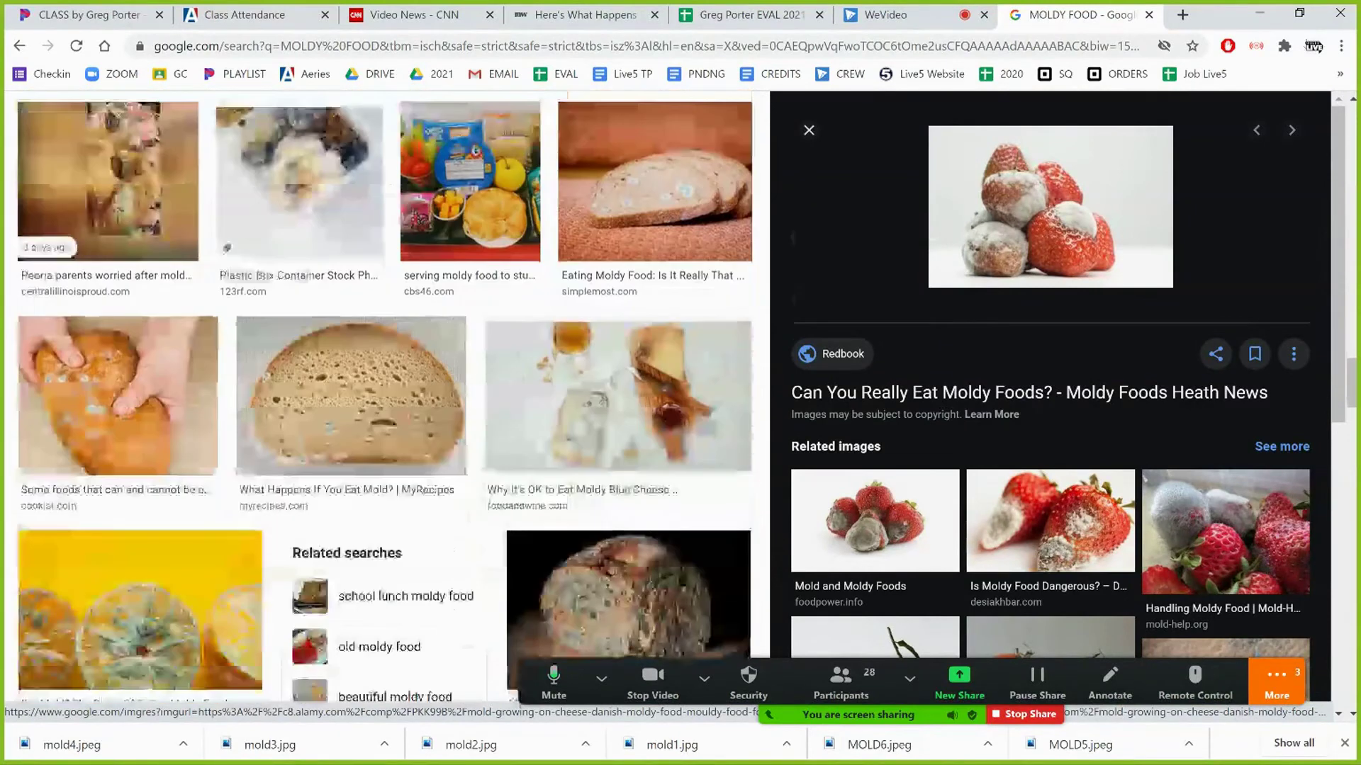
pyautogui.scroll(-3, 383, 397)
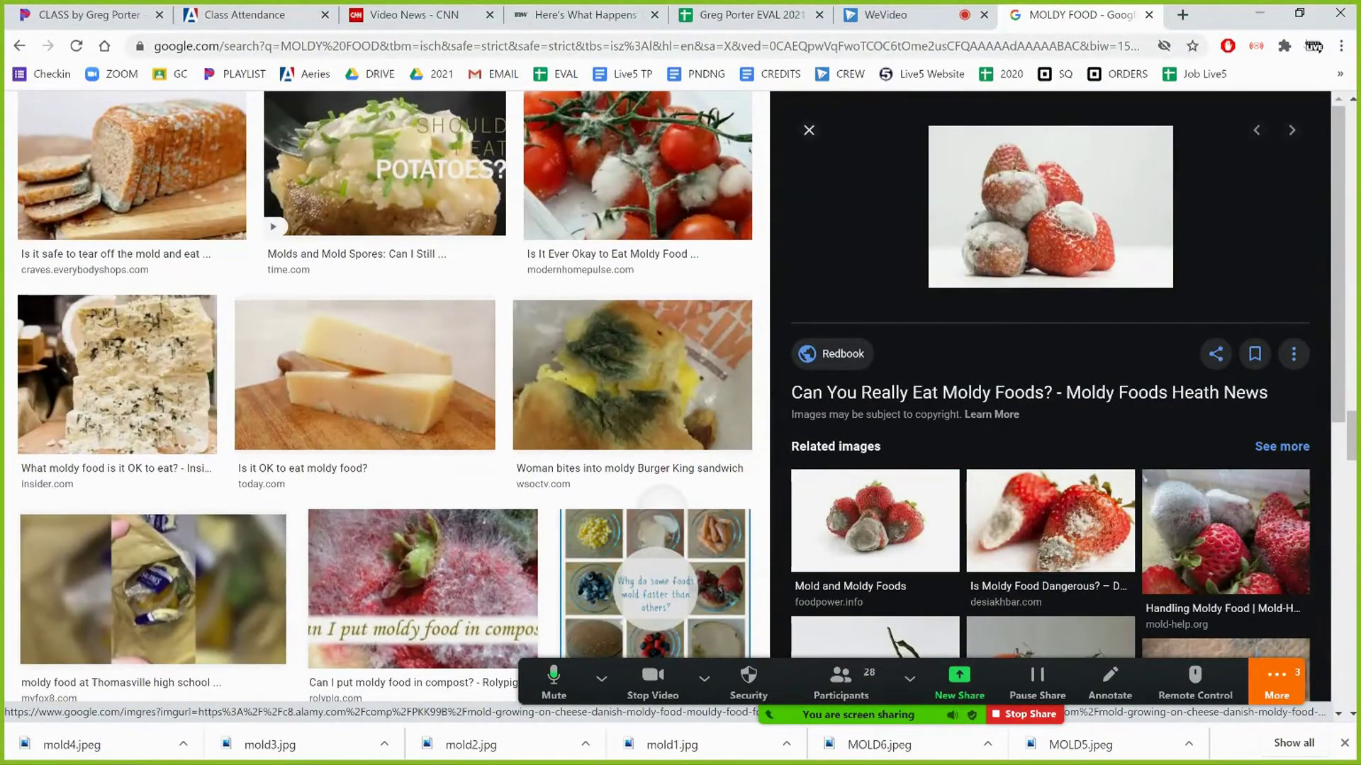
pyautogui.scroll(-6, 384, 397)
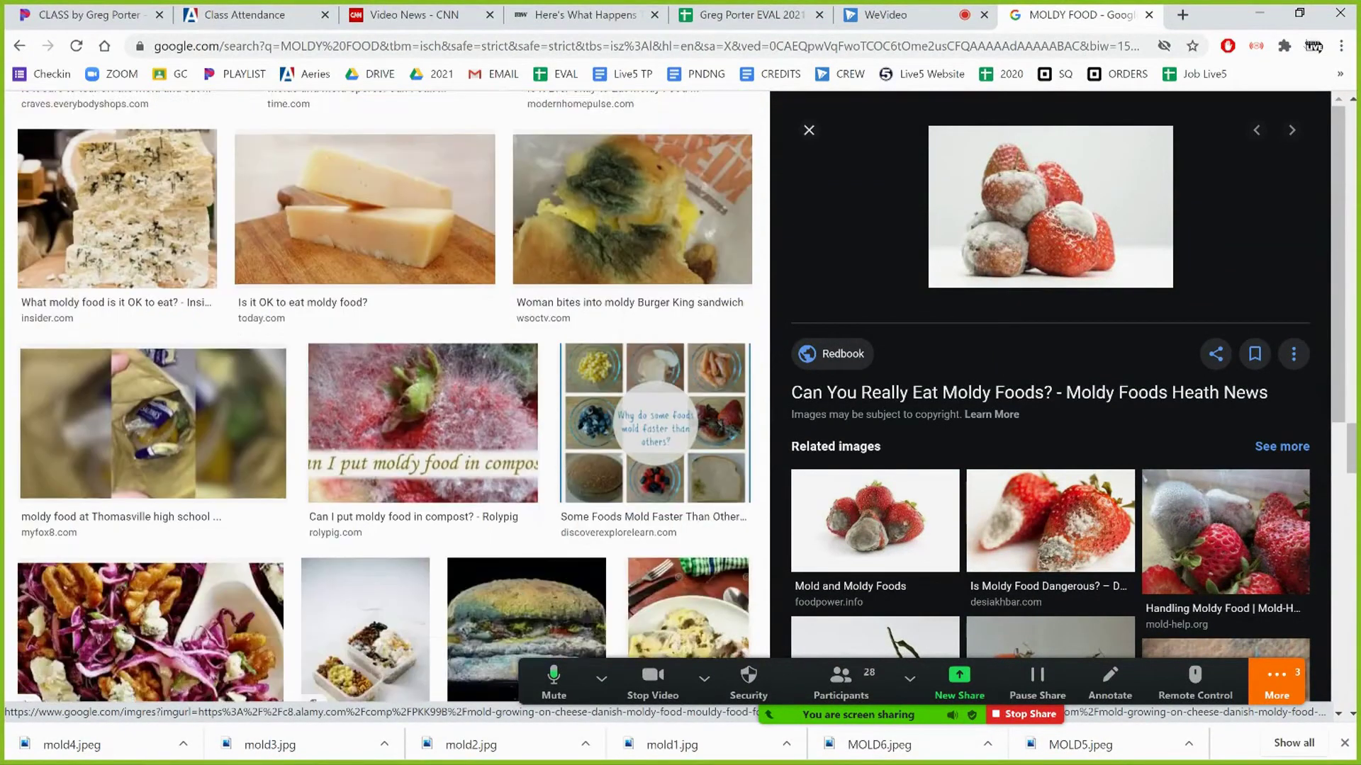
pyautogui.scroll(-1, 525, 331)
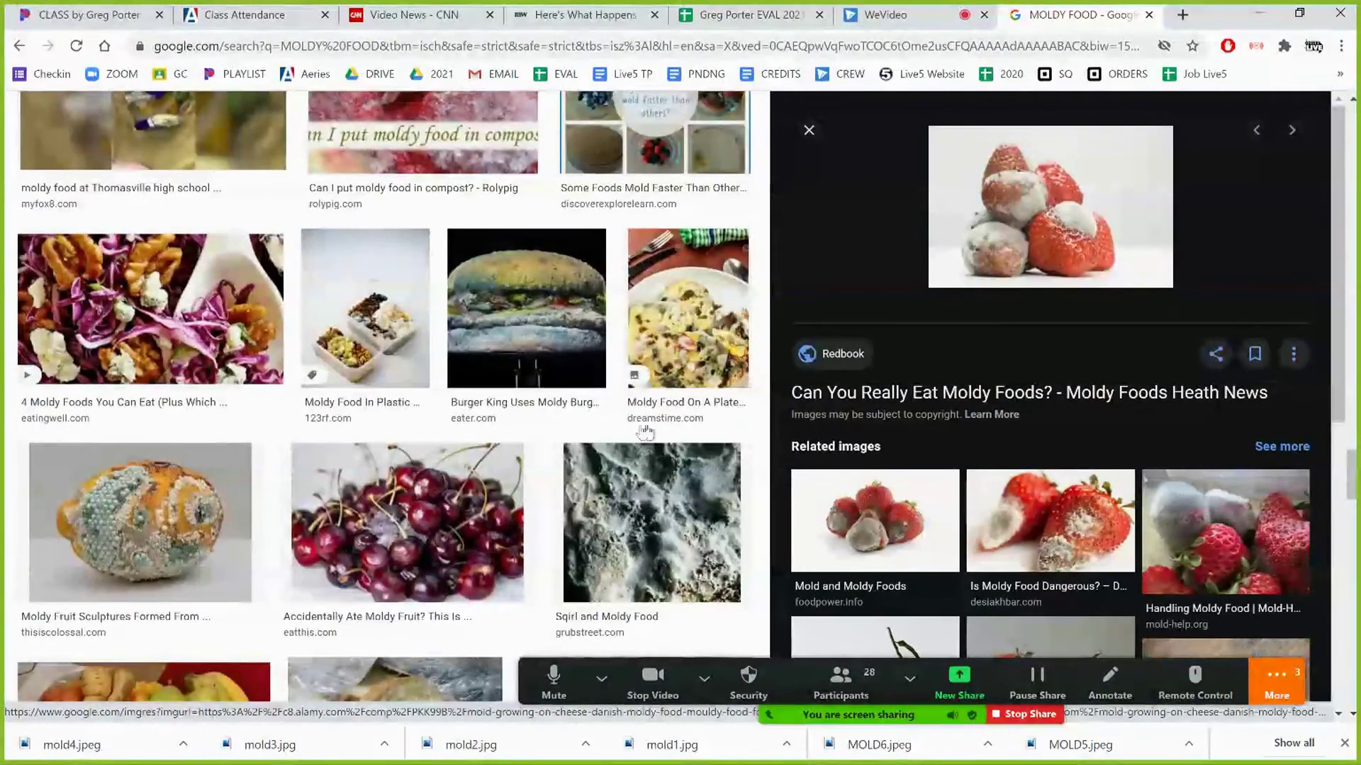
pyautogui.click(524, 331)
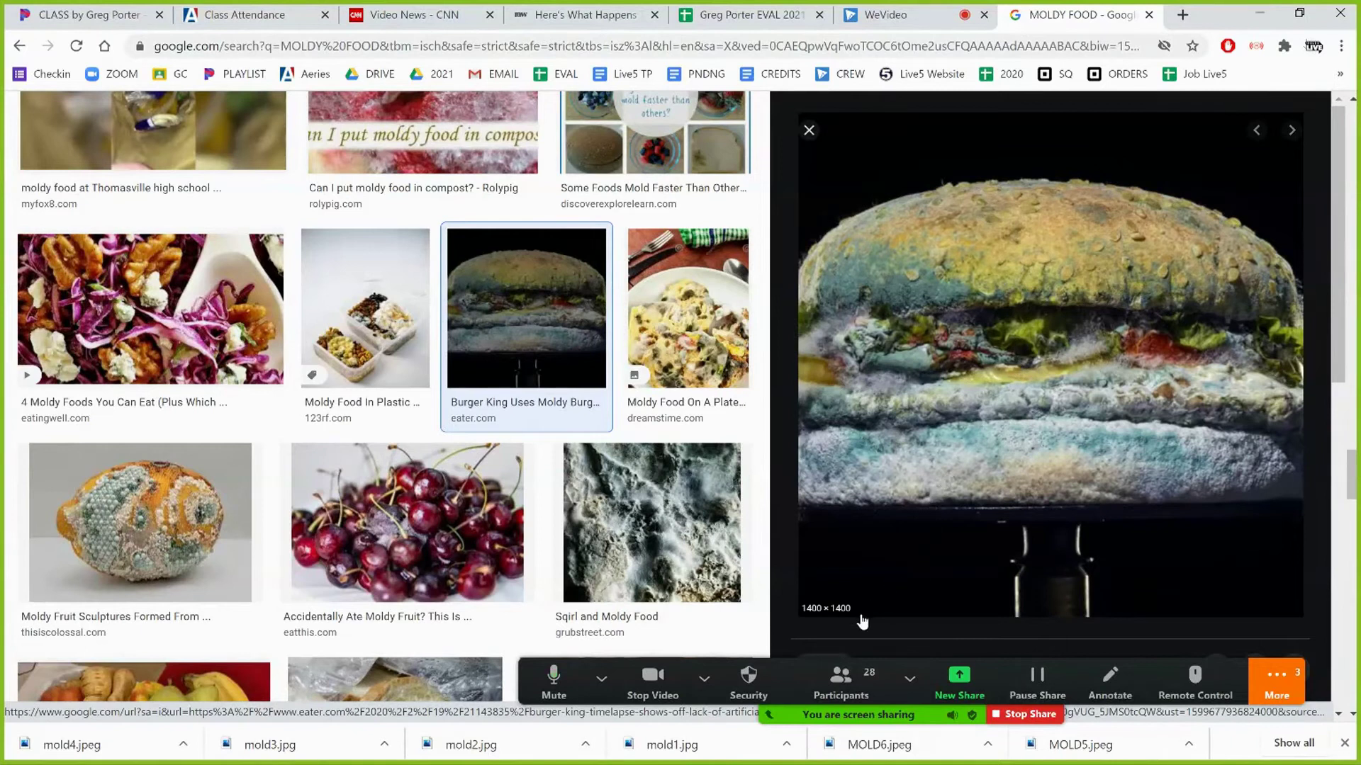
# Save the moldy Burger King burger photo as mold5
pyautogui.rightClick(964, 381)
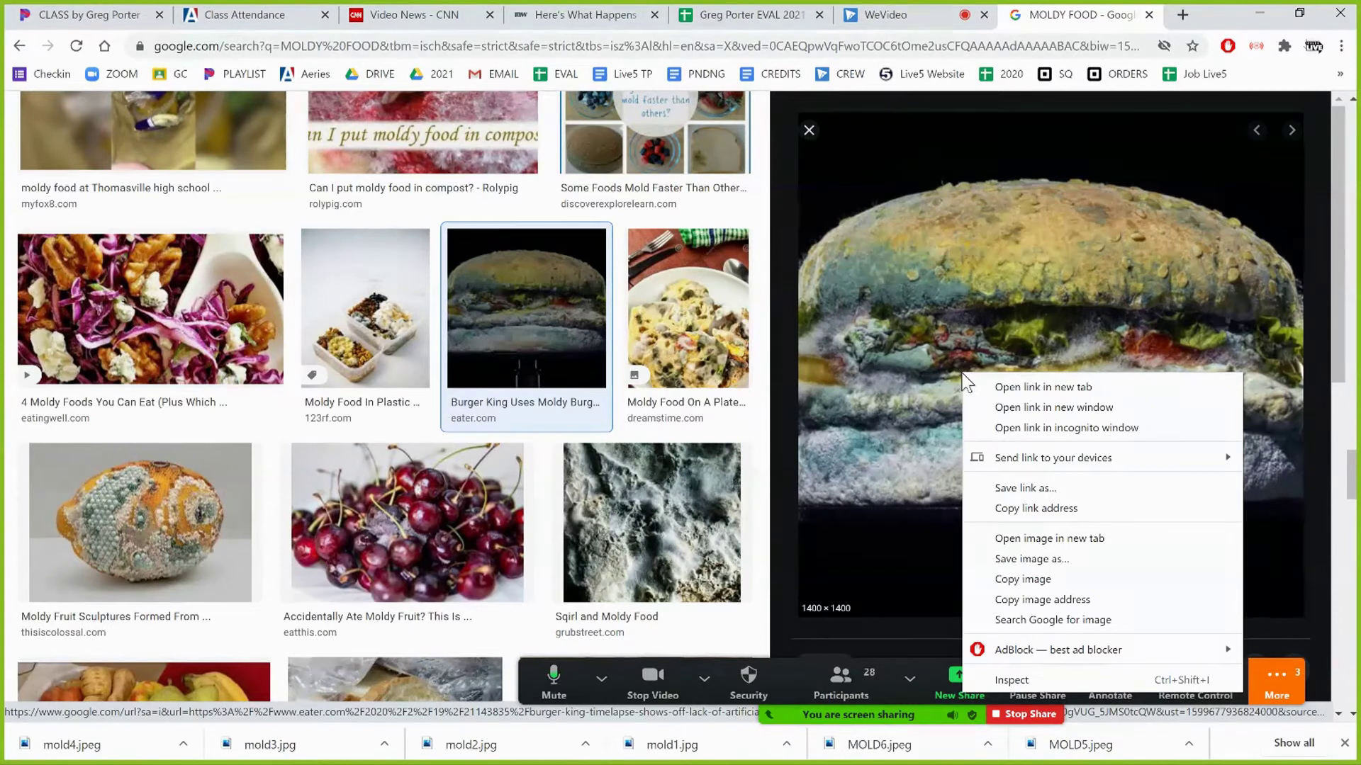
pyautogui.click(1048, 559)
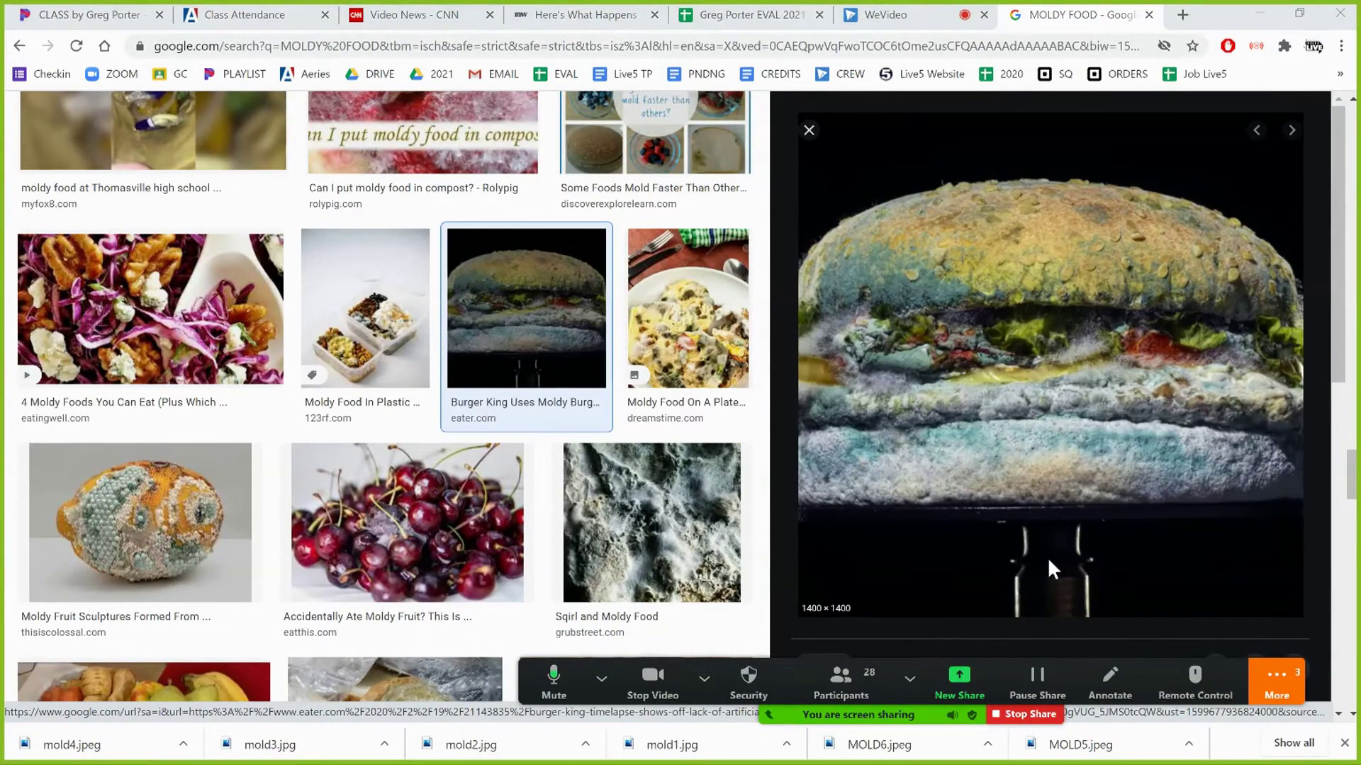
pyautogui.write('mold5')
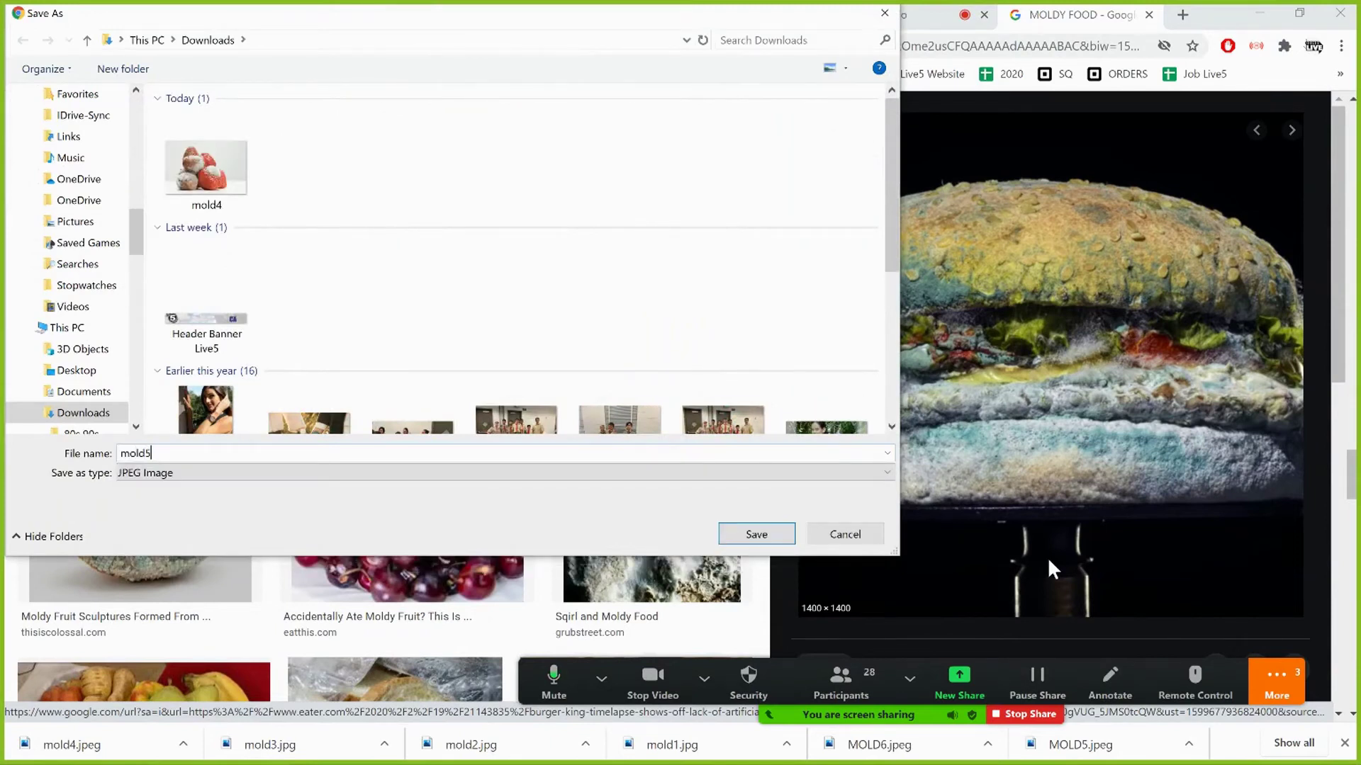
pyautogui.press('Return')
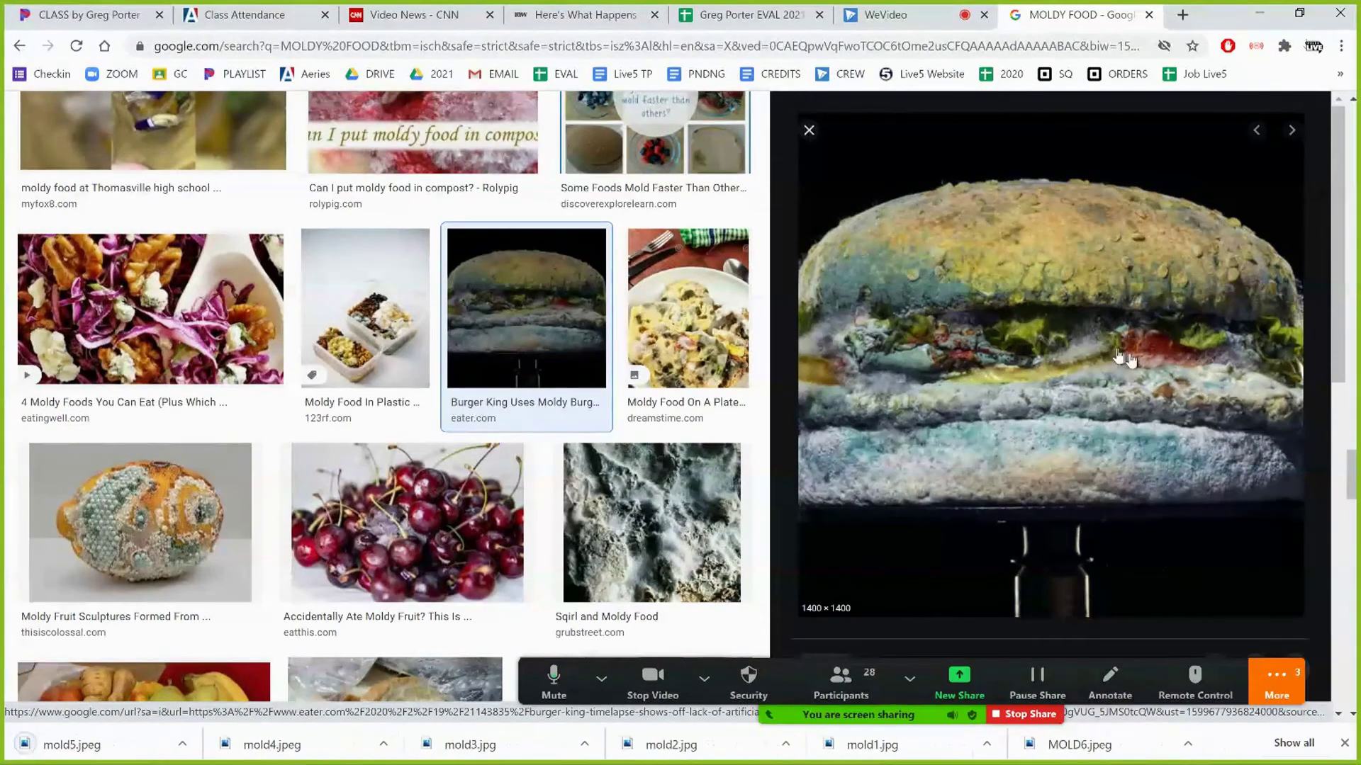
# Open the burger photo's eater.com source article and copy just the eater.com domain
pyautogui.click(1119, 354)
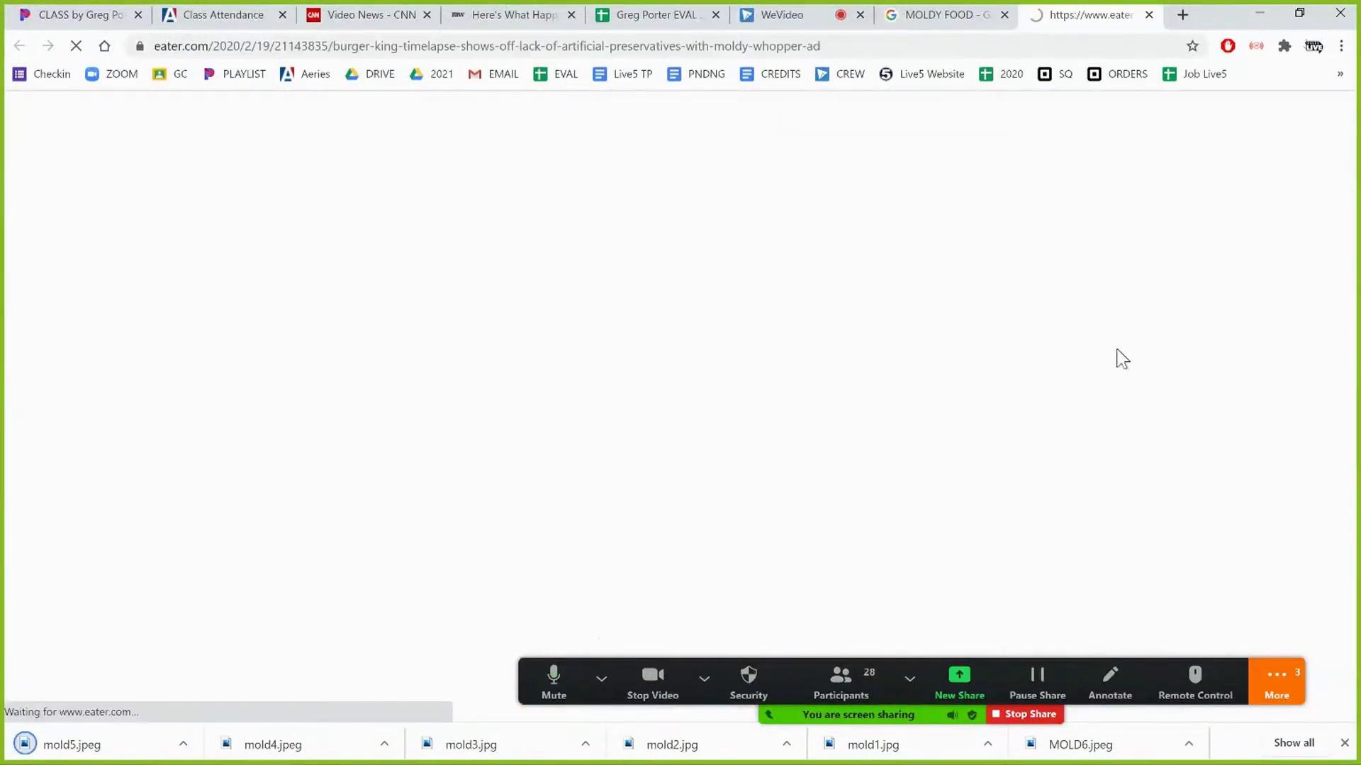
pyautogui.click(456, 46)
pyautogui.click(457, 45)
pyautogui.moveTo(276, 47); pyautogui.dragTo(241, 51)
pyautogui.rightClick(245, 50)
pyautogui.click(333, 169)
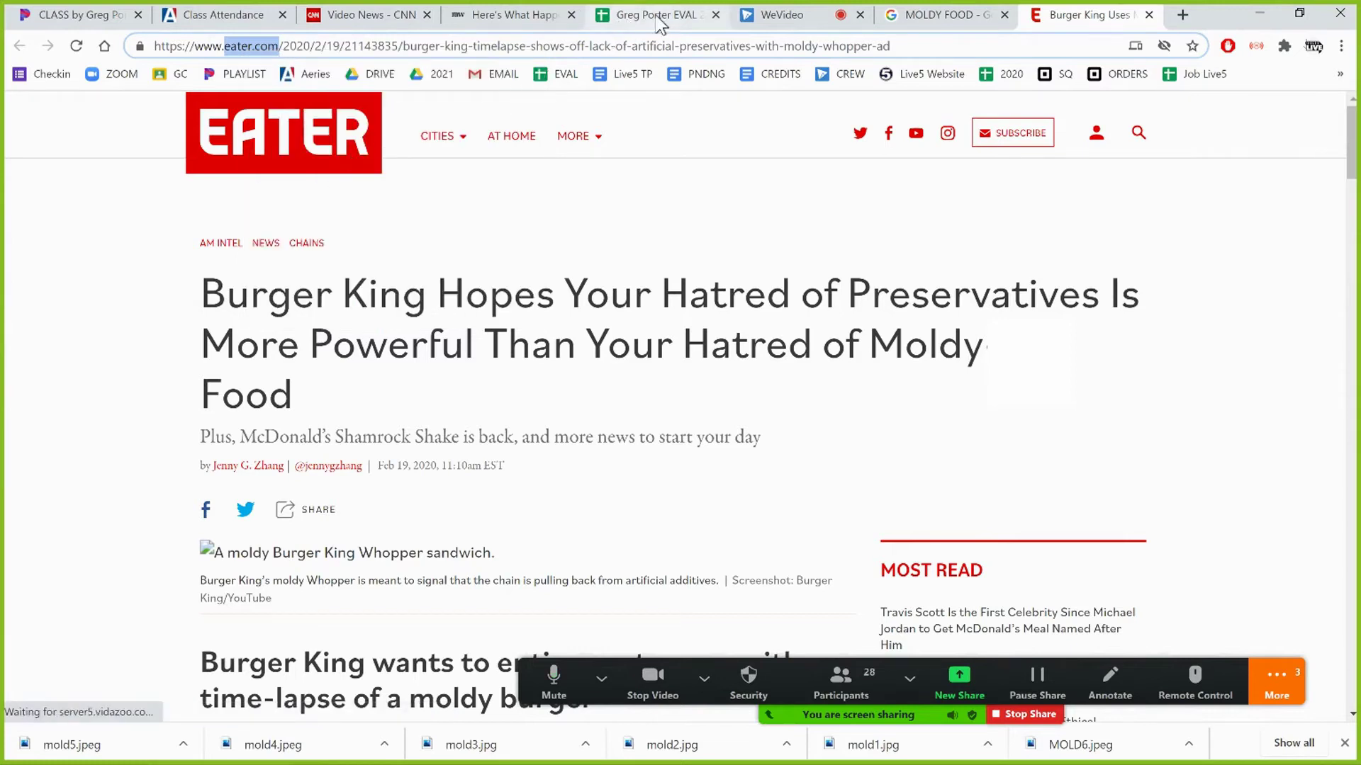
# Paste eater.com into the EVAL sheet's sources list on a new line, then close the Eater article
pyautogui.click(634, 15)
pyautogui.hotkey('ctrl', 'v')
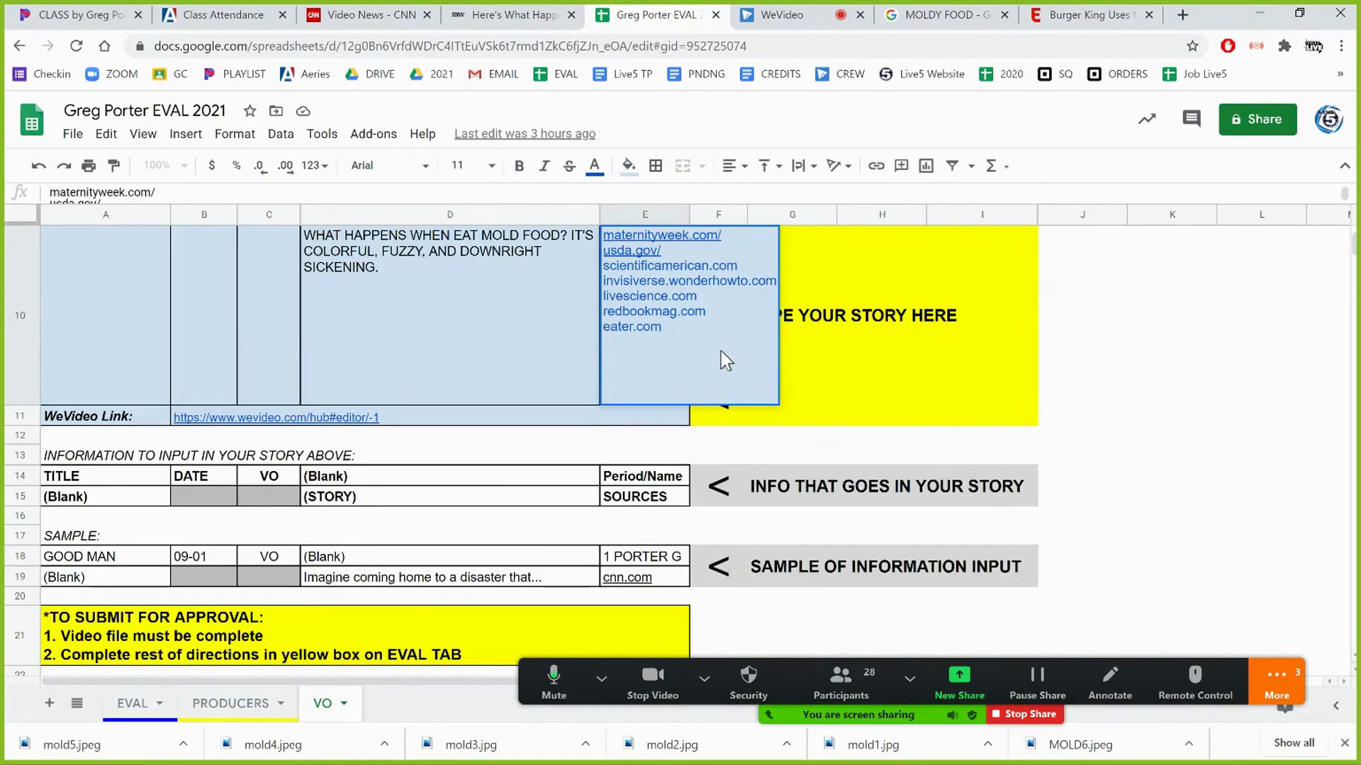
pyautogui.hotkey('ctrl', 'Return')
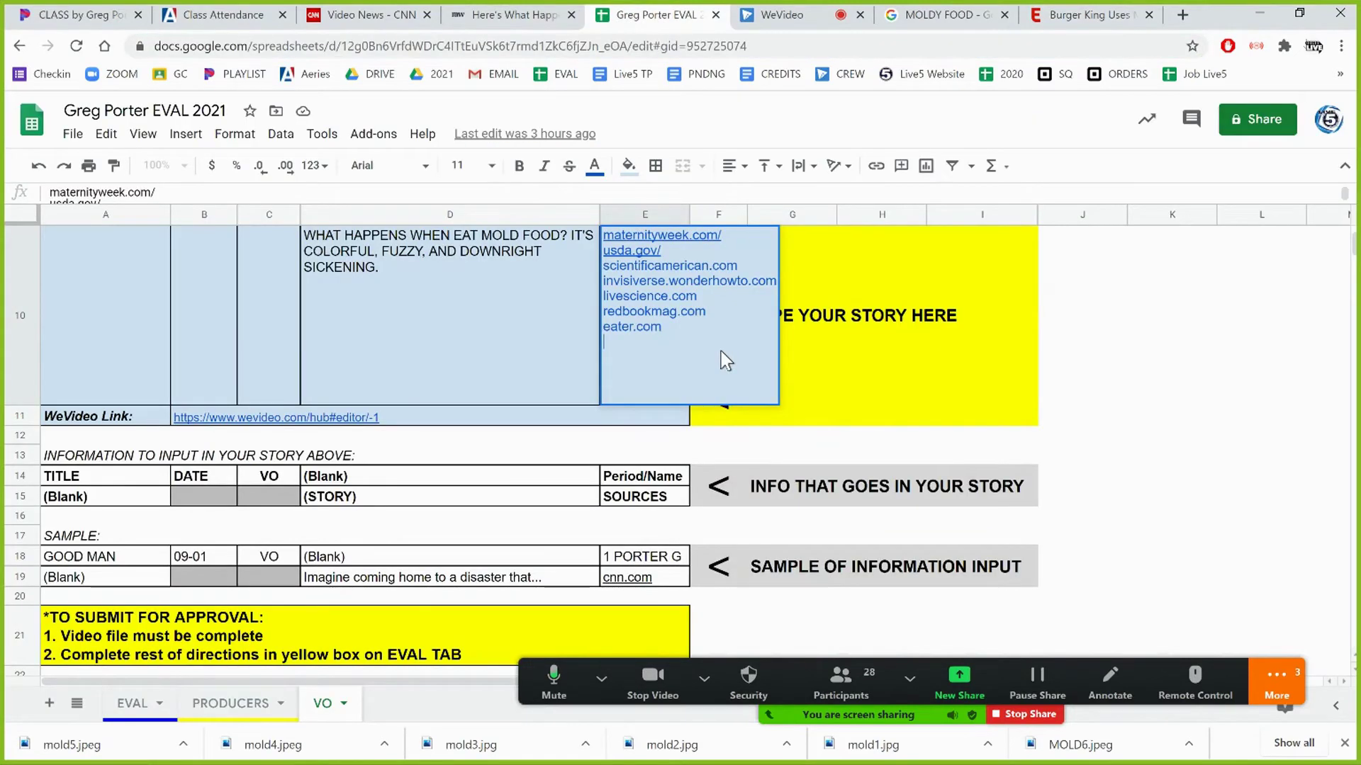
pyautogui.click(1084, 15)
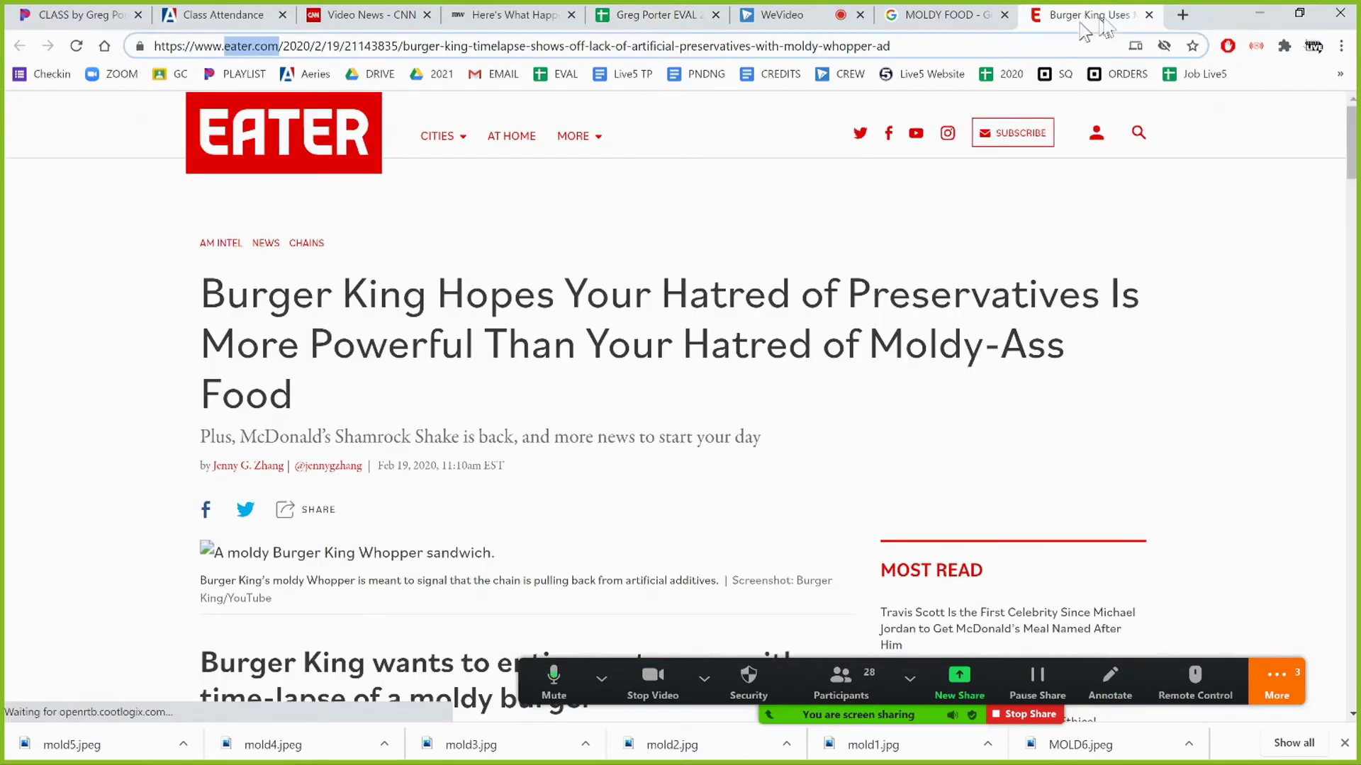
pyautogui.click(1149, 15)
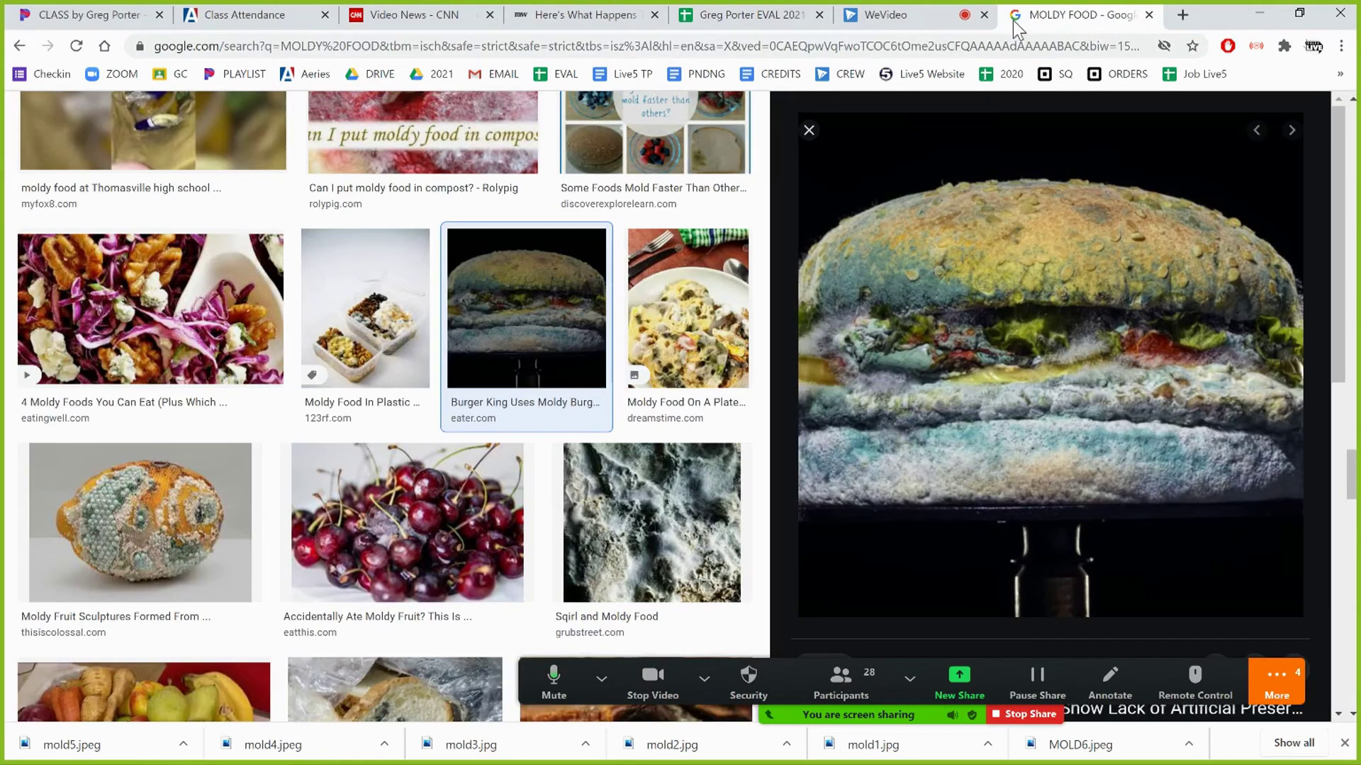
# Search images for 'moldy cheese' at Large size and preview 'Do You Have to Toss ALL Moldy Cheese?'
pyautogui.click(362, 45)
pyautogui.write('moldy cheese')
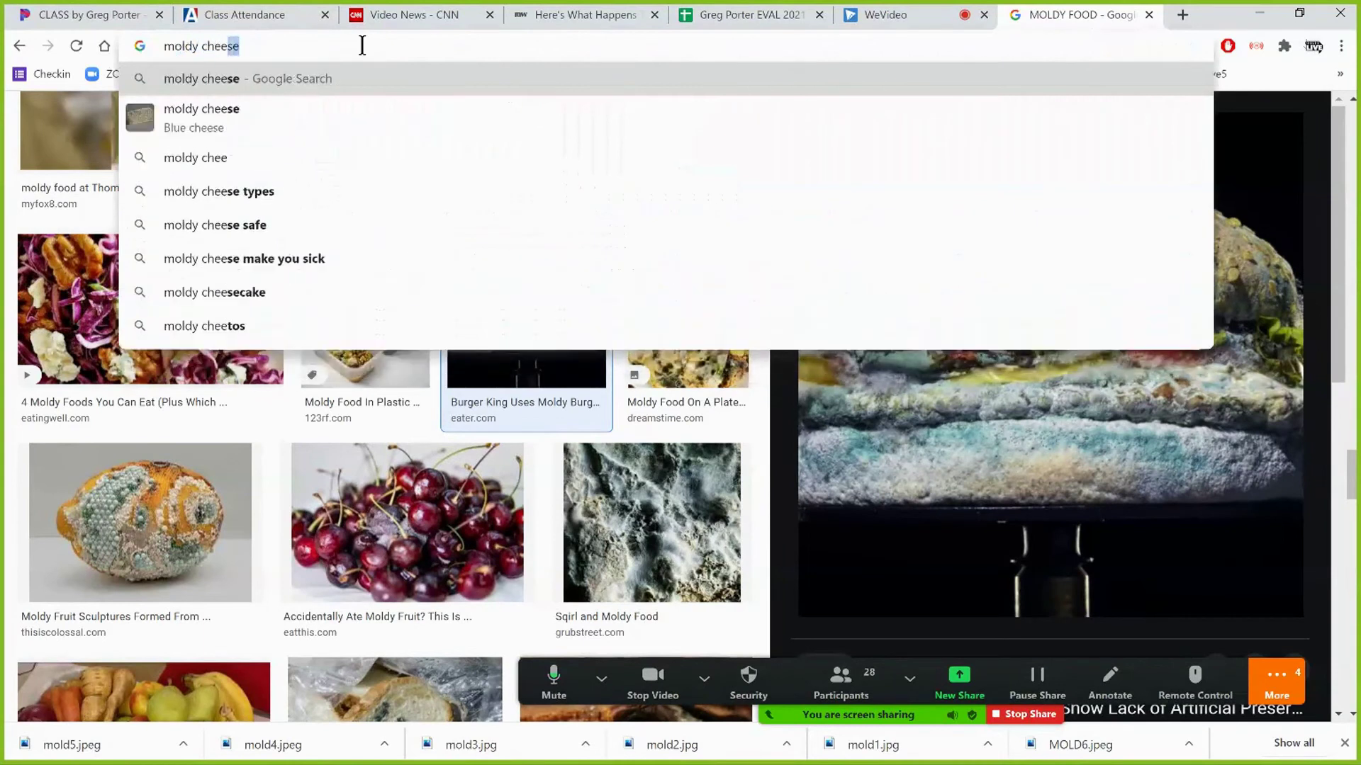
pyautogui.press('Return')
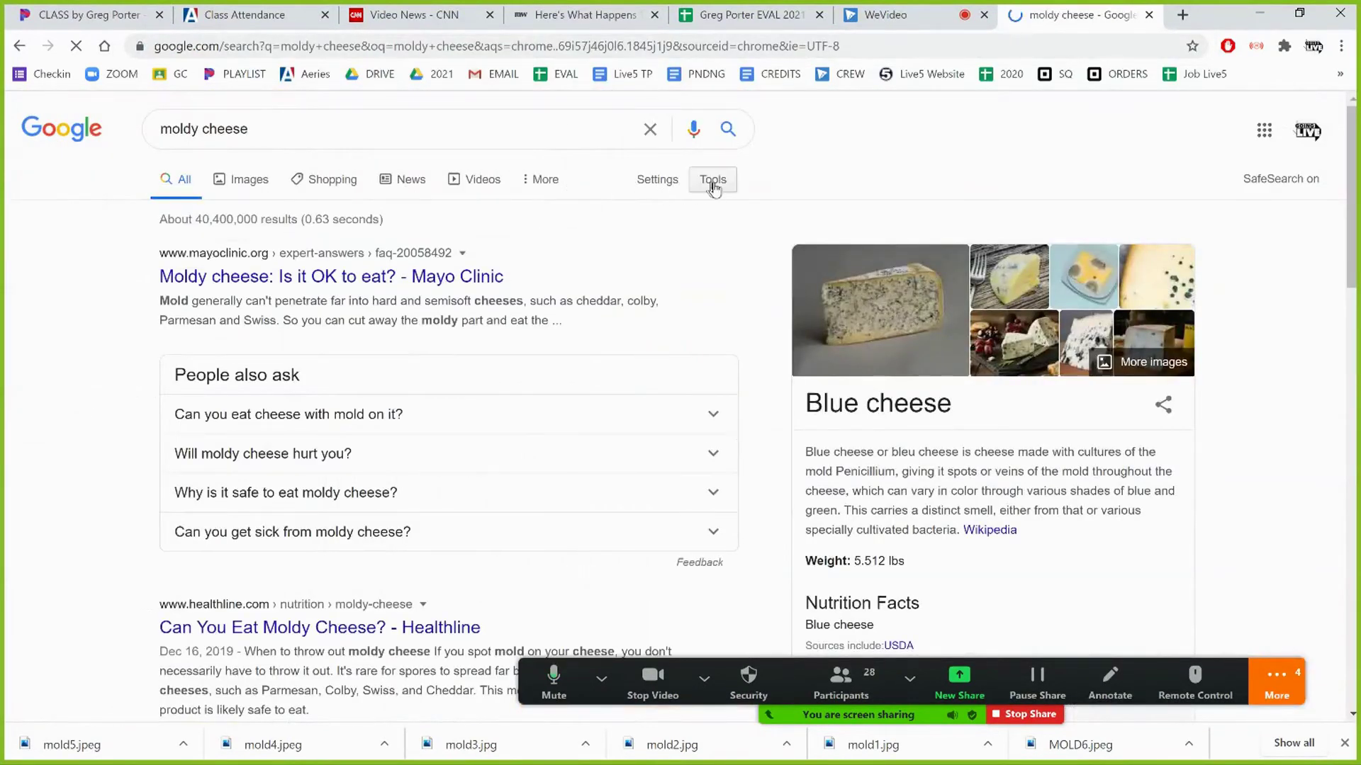
pyautogui.click(235, 183)
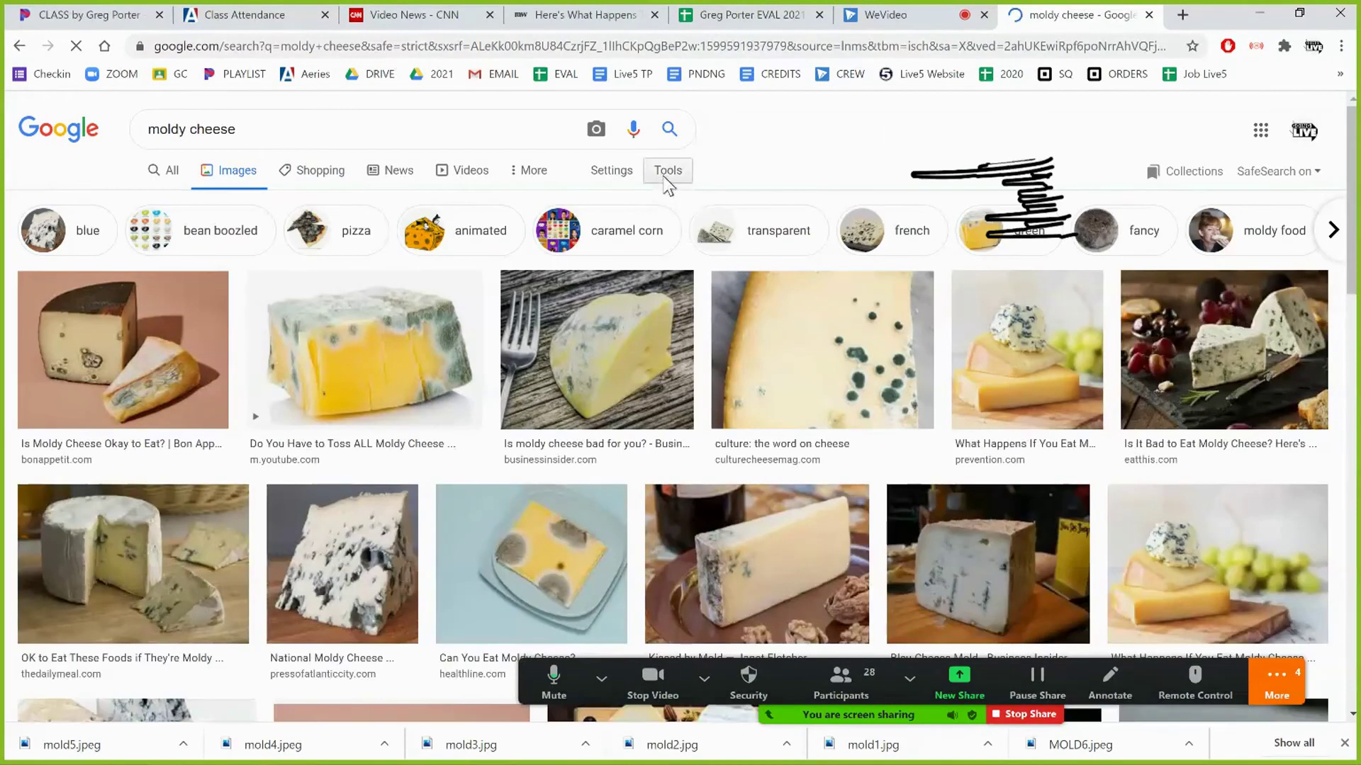
pyautogui.click(666, 172)
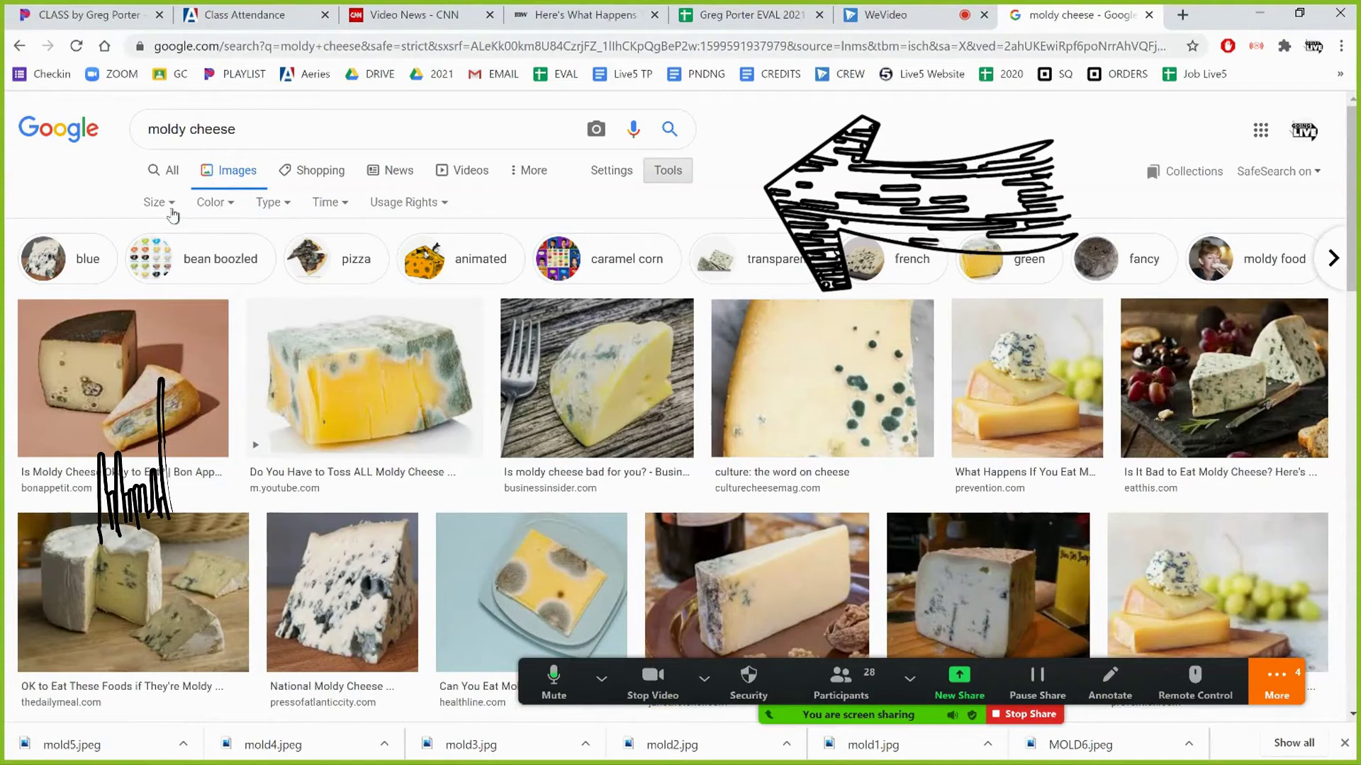
pyautogui.click(161, 204)
pyautogui.click(163, 255)
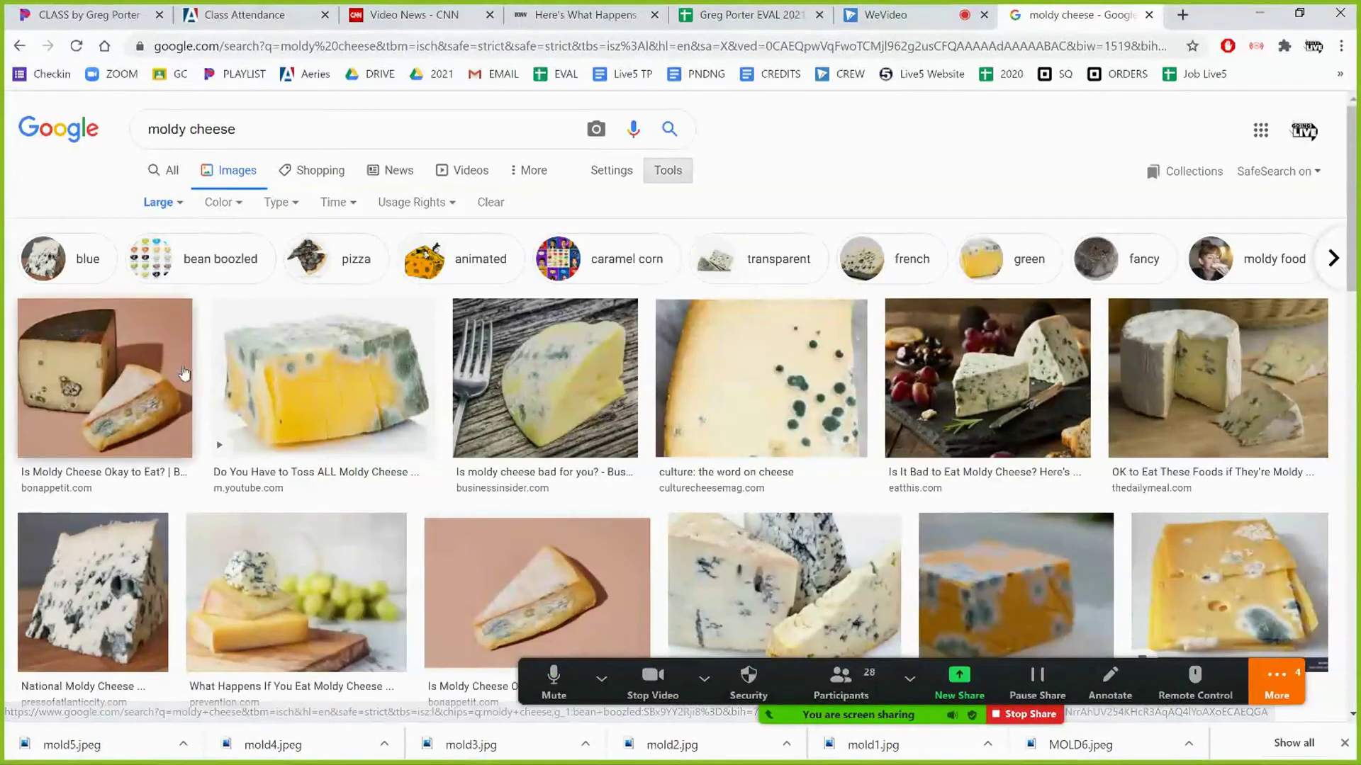
pyautogui.click(301, 391)
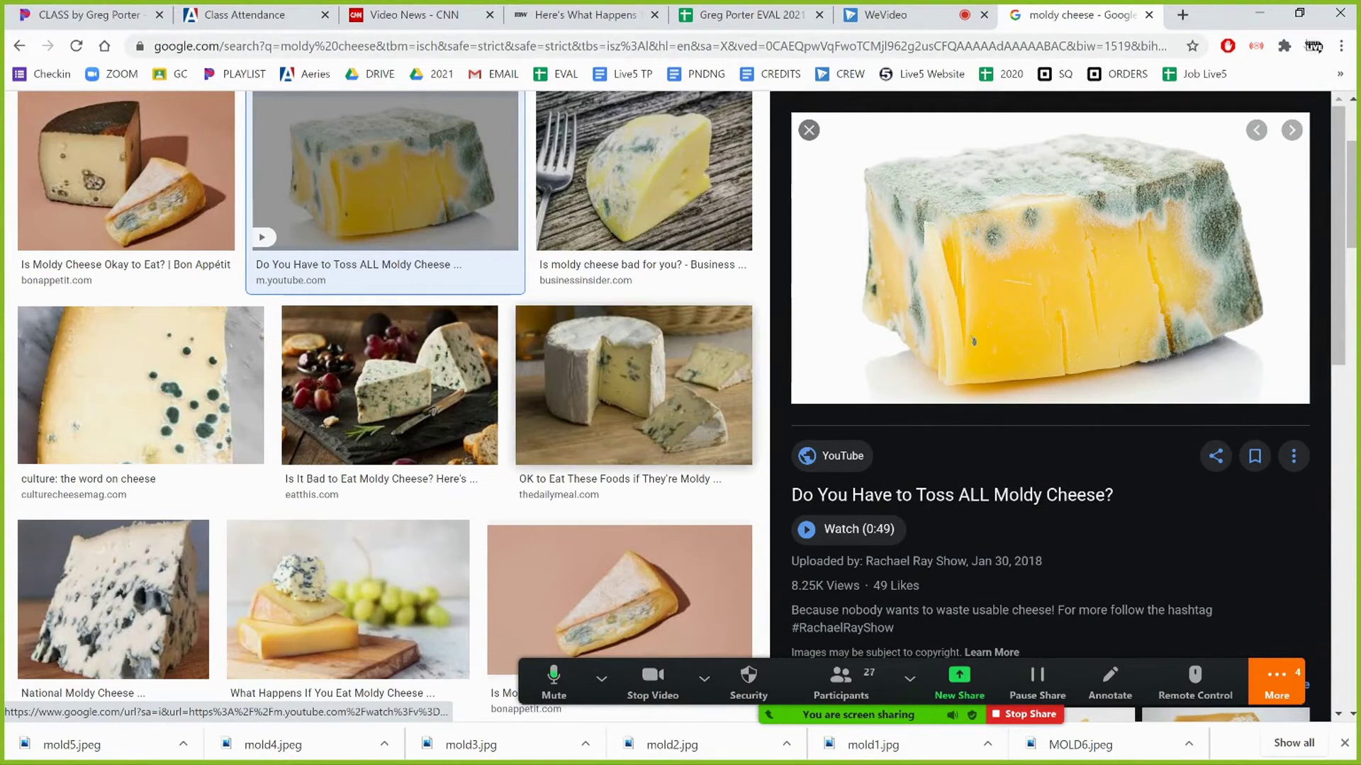
# Compare two Alamy moldy cheese photos, then preview the MyRecipes moldy cheese image
pyautogui.scroll(-10, 387, 407)
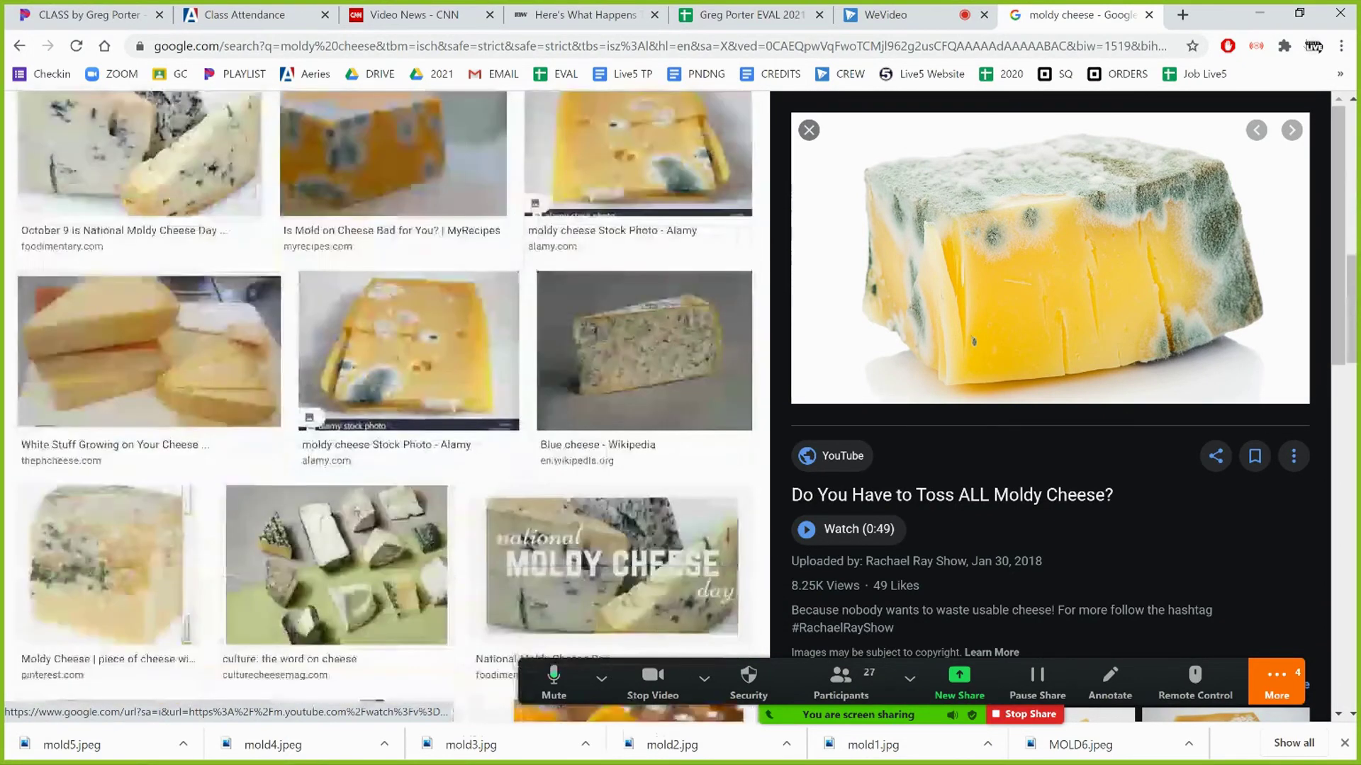
pyautogui.scroll(2, 386, 407)
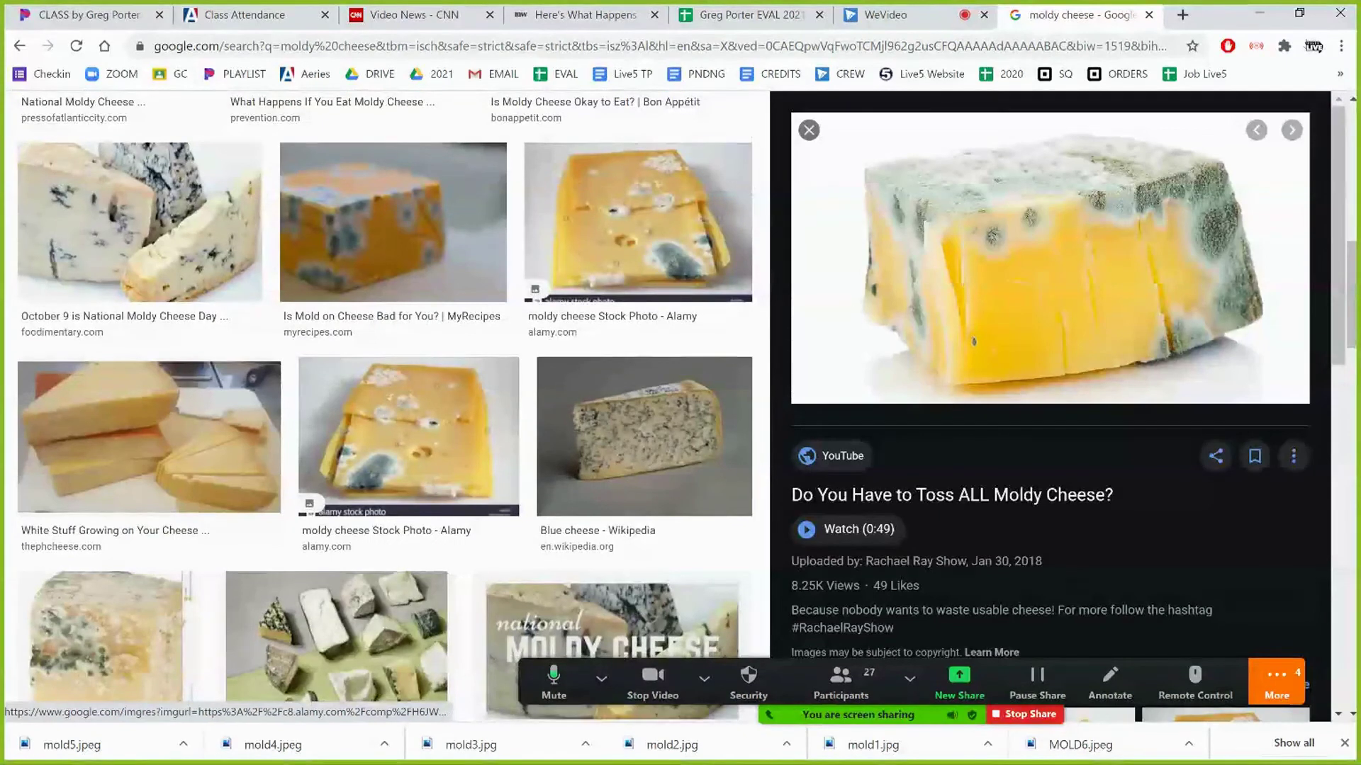
pyautogui.click(596, 297)
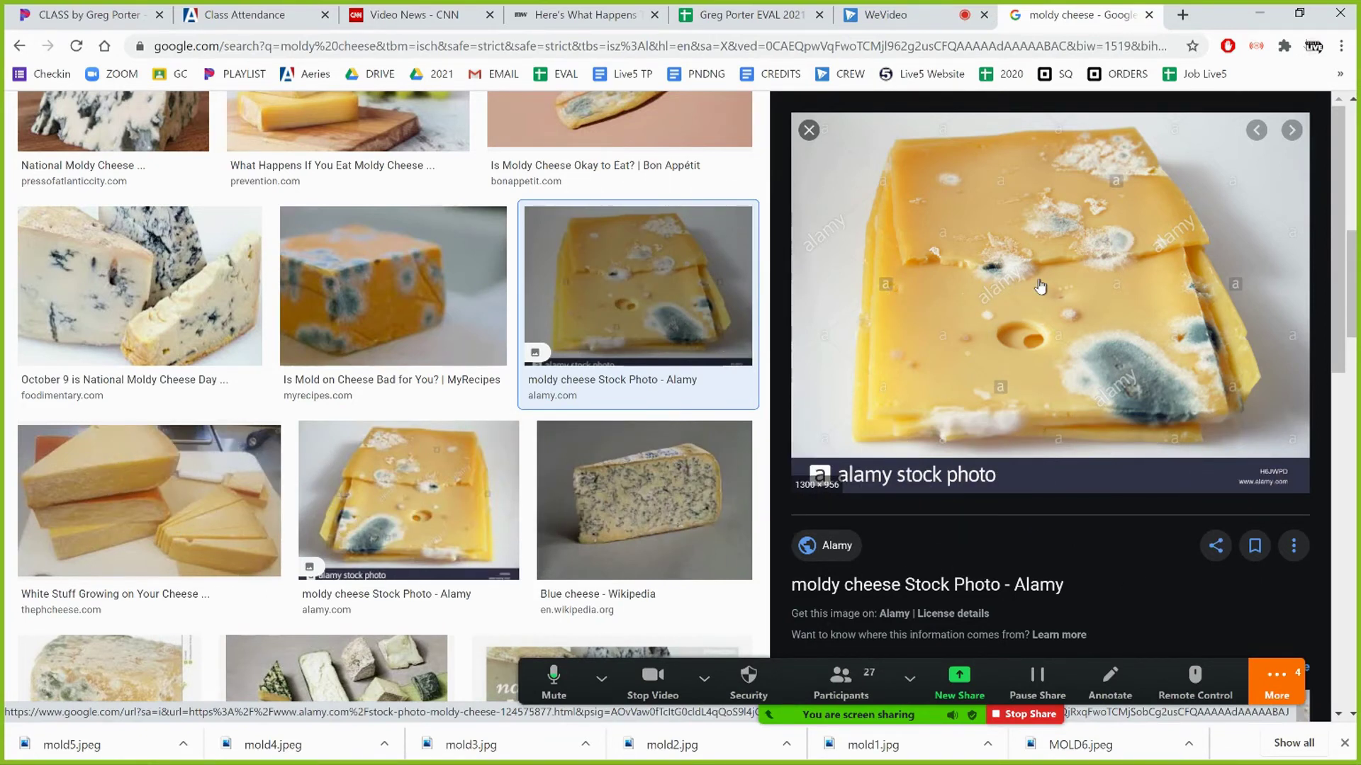
pyautogui.click(353, 473)
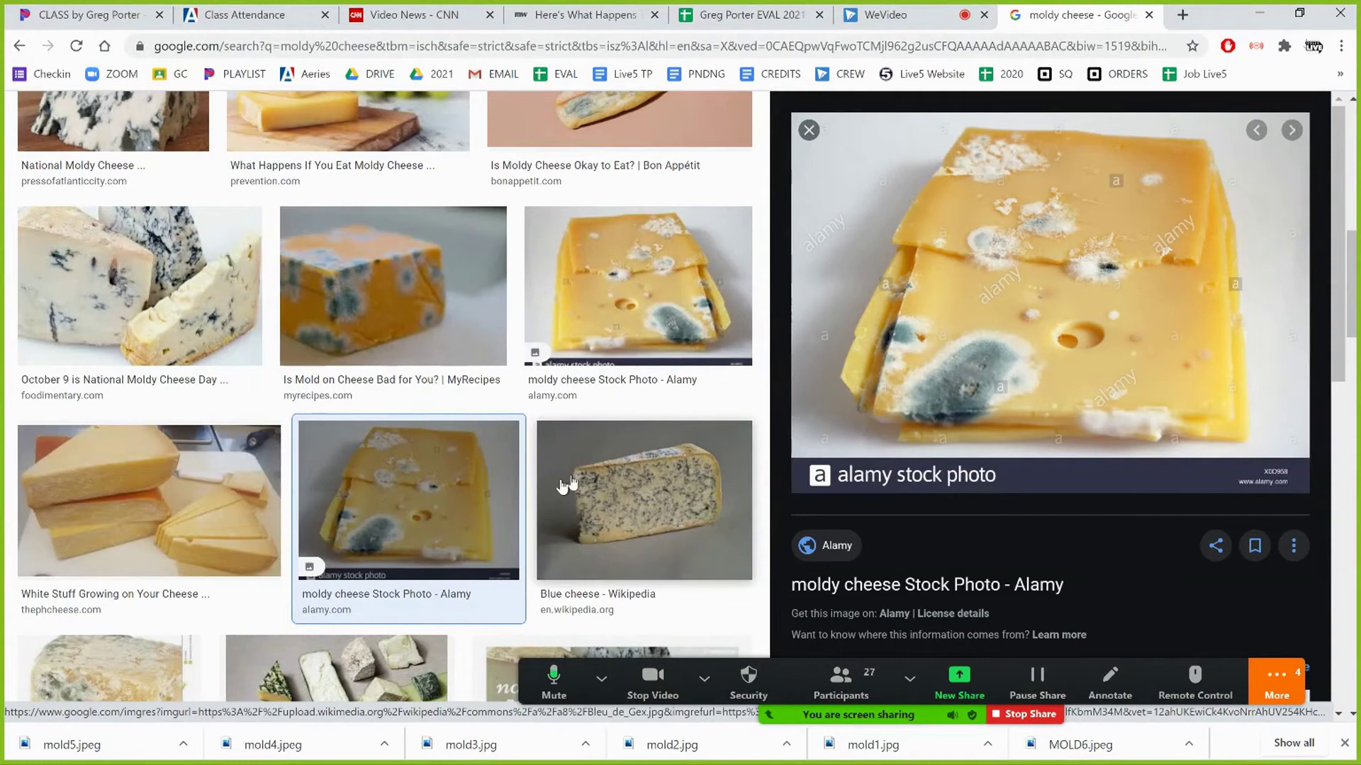
pyautogui.click(396, 263)
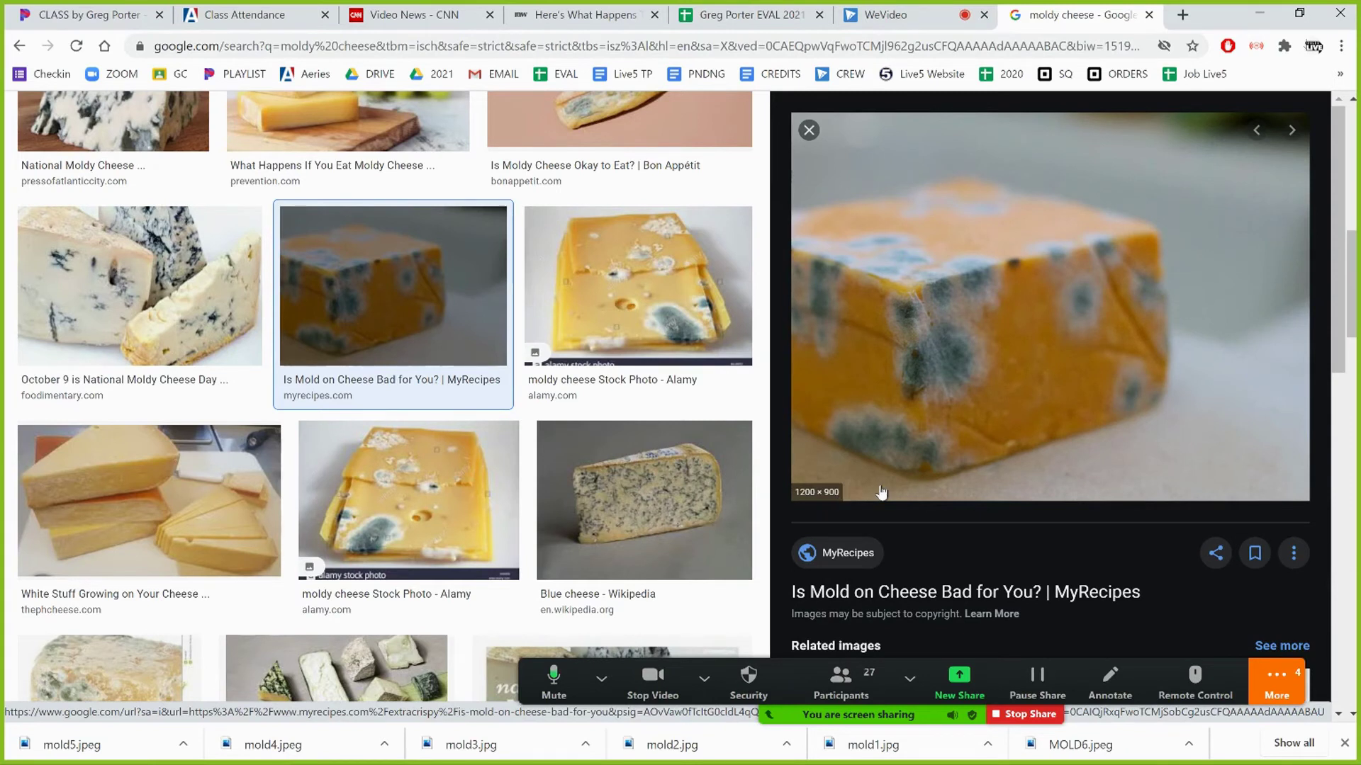
# Save the MyRecipes moldy cheese photo to Downloads as mold6
pyautogui.rightClick(913, 433)
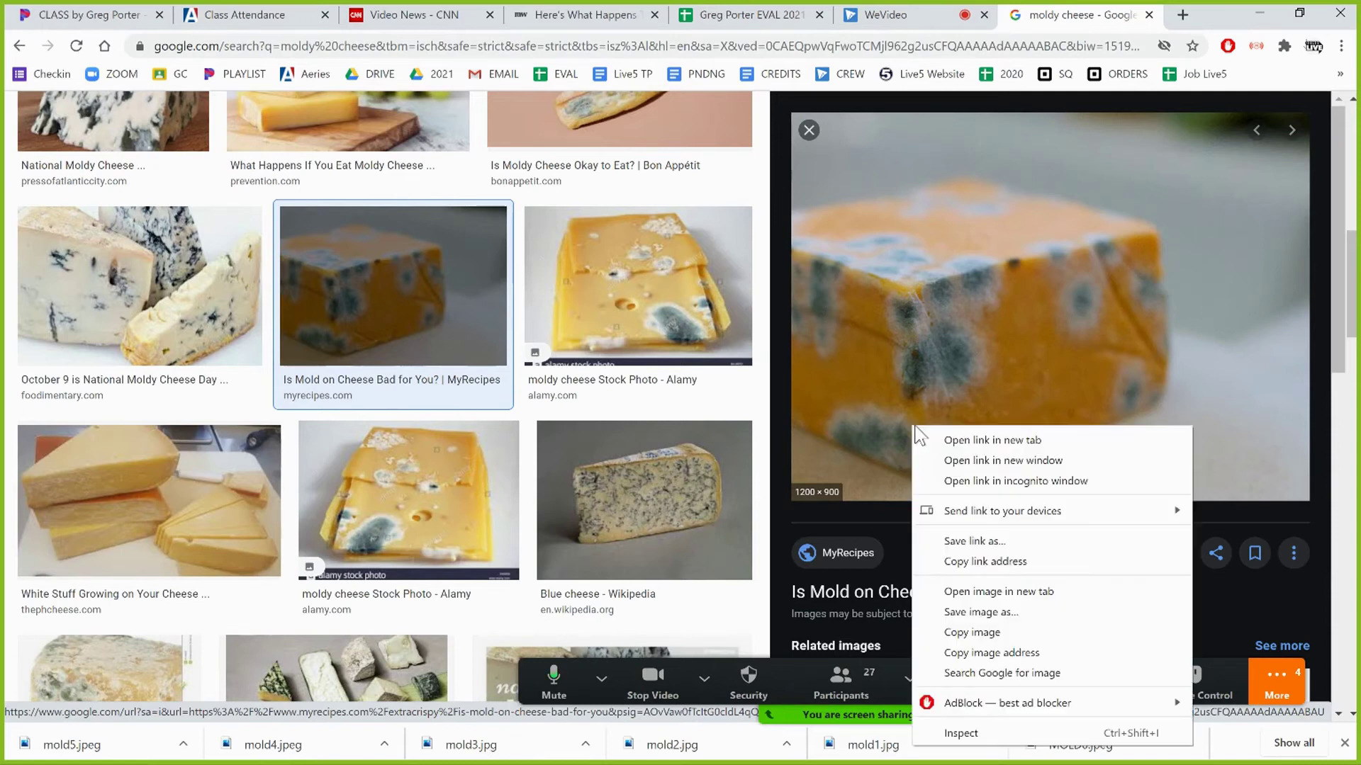
pyautogui.click(972, 612)
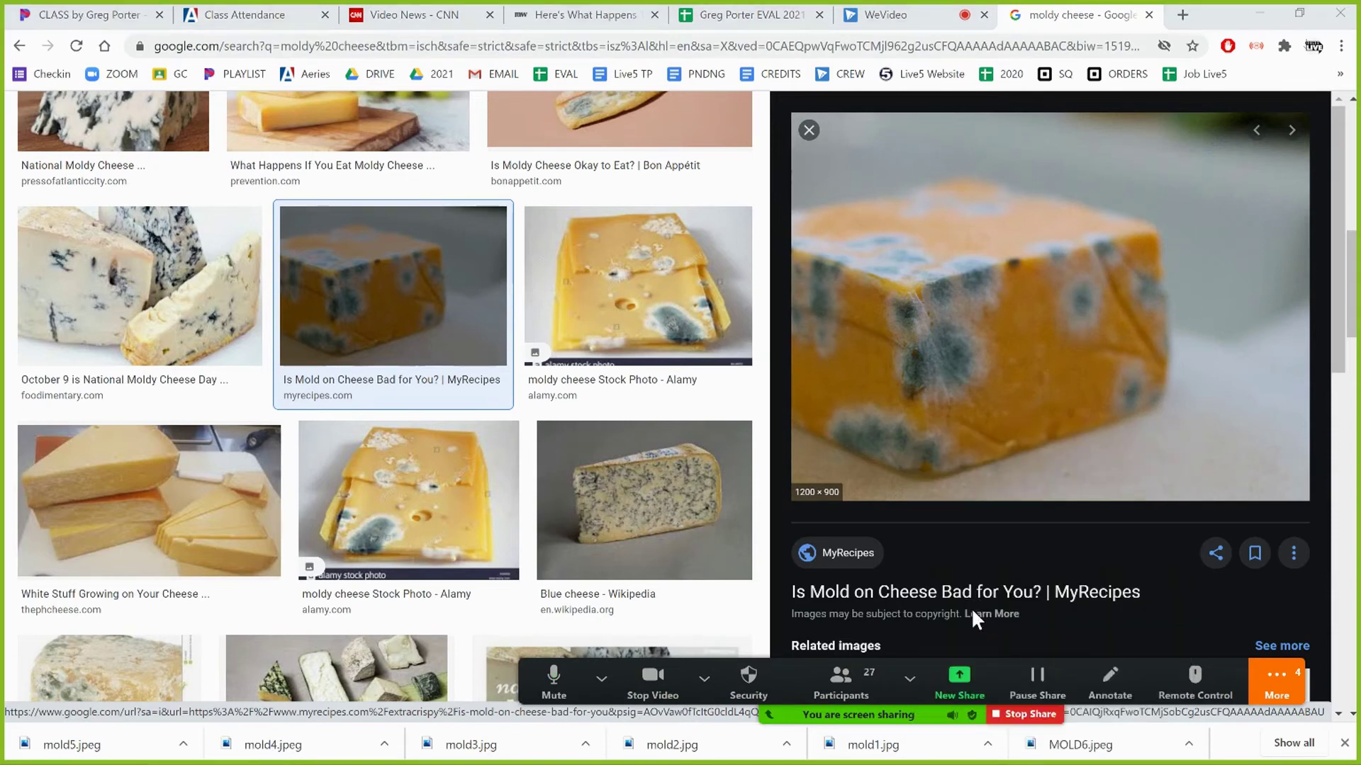
pyautogui.write('mold6')
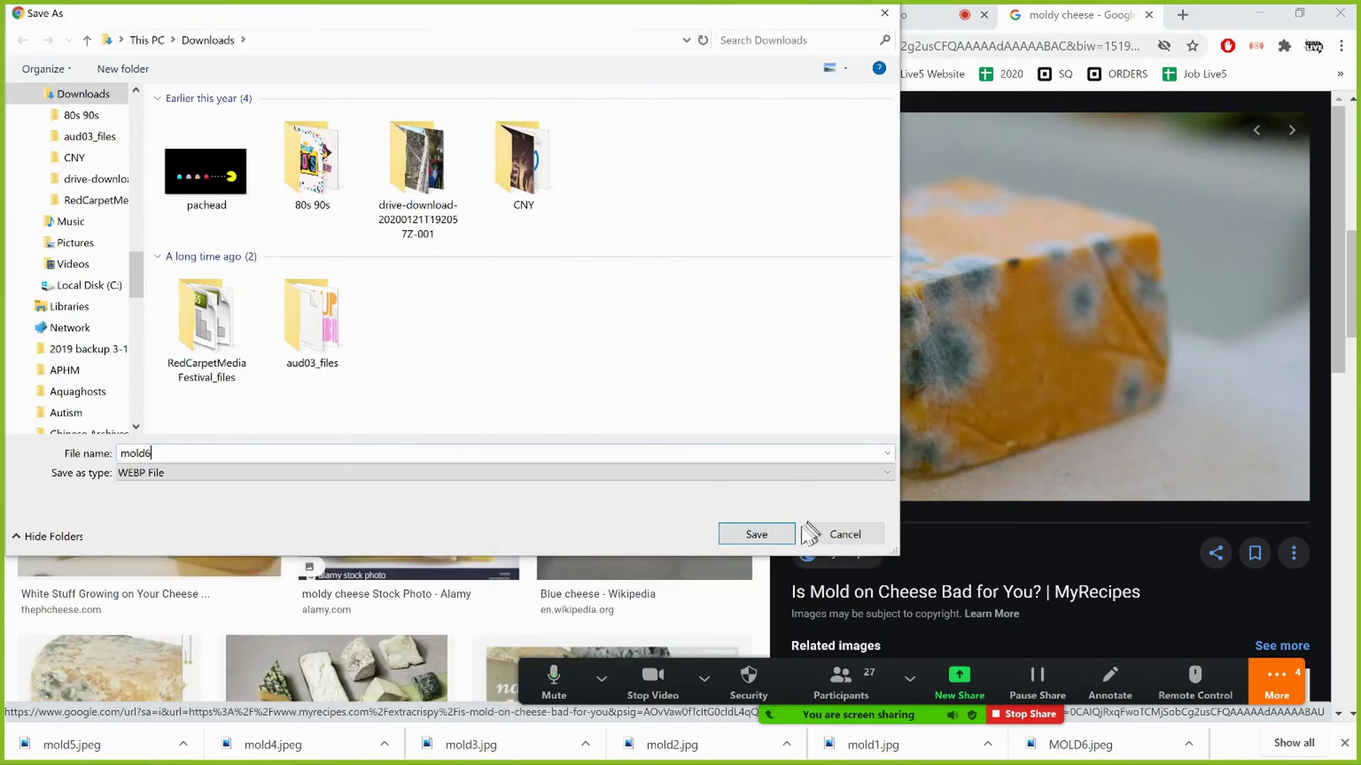
pyautogui.click(789, 532)
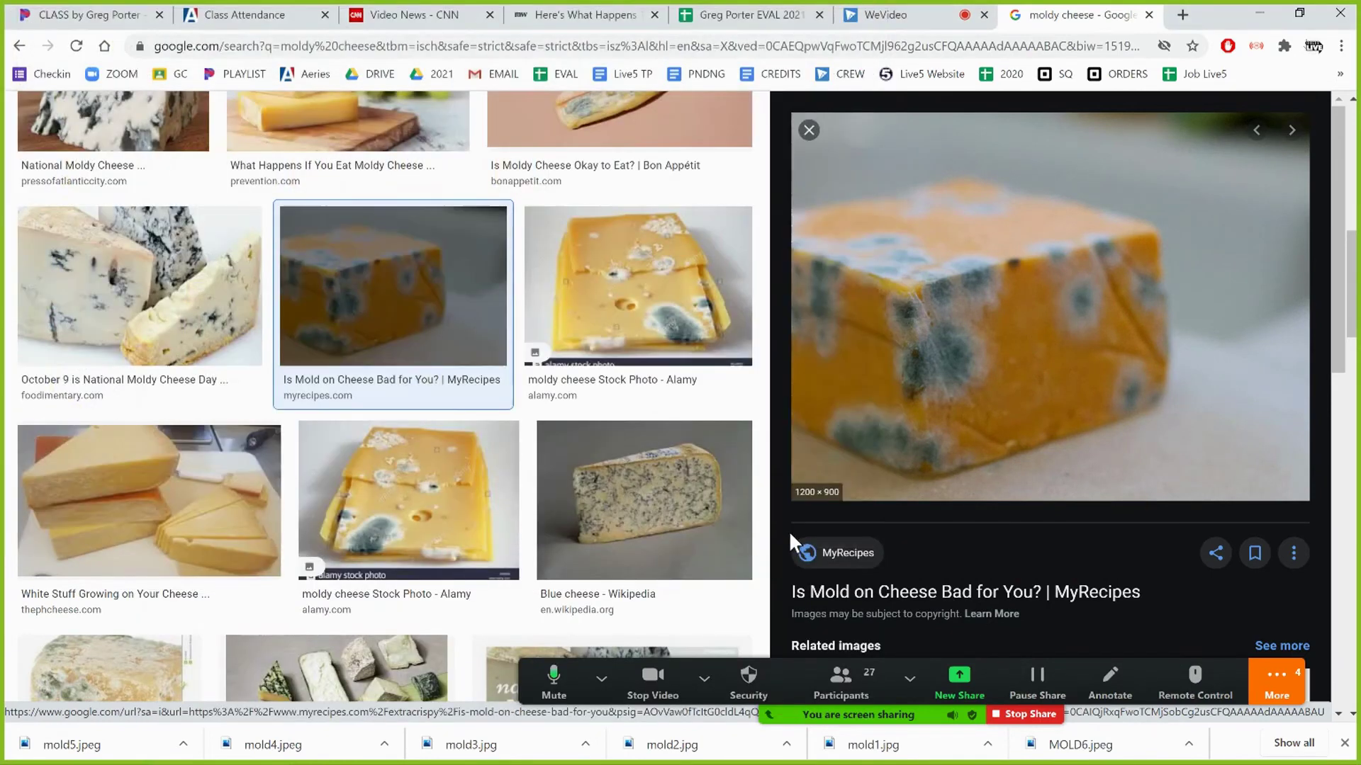
# Copy myrecipes.com from the cheese photo's source page and paste it into the EVAL sources list
pyautogui.click(993, 358)
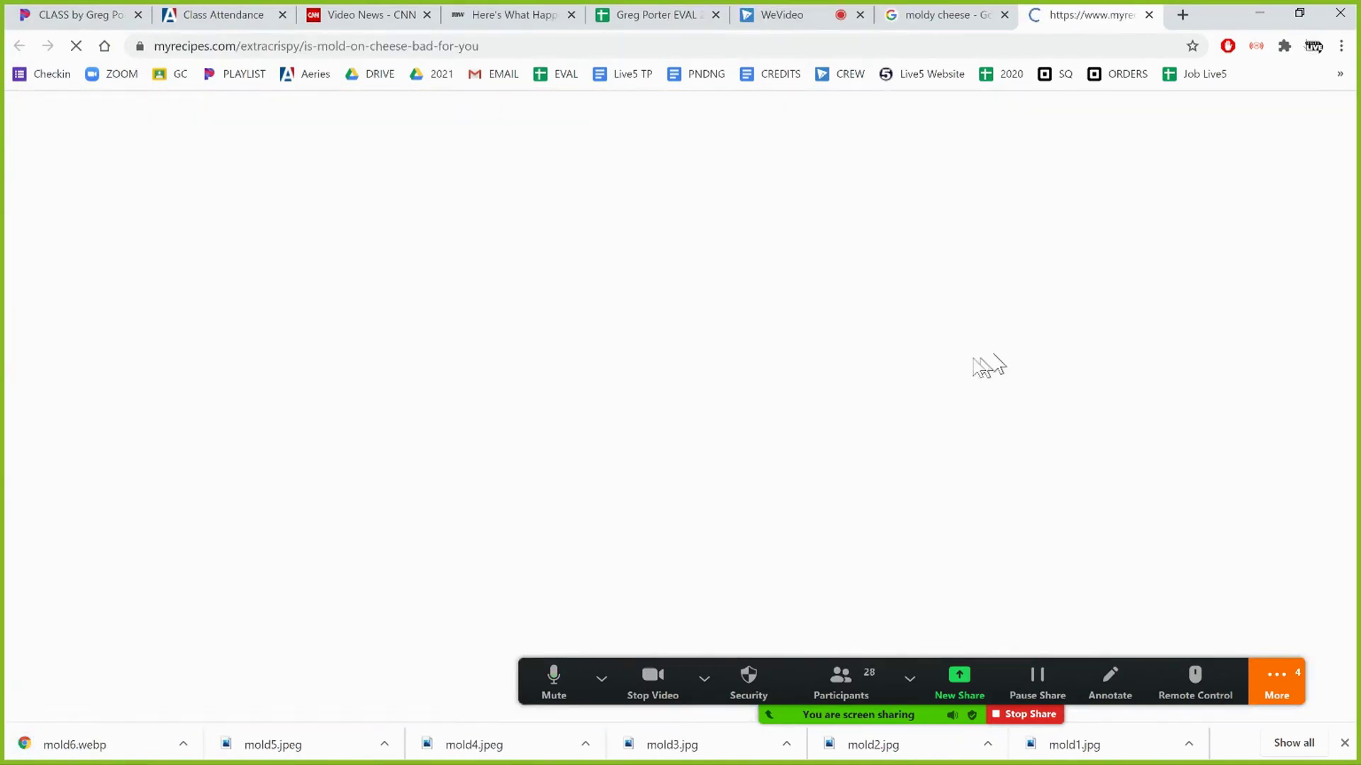
pyautogui.click(490, 50)
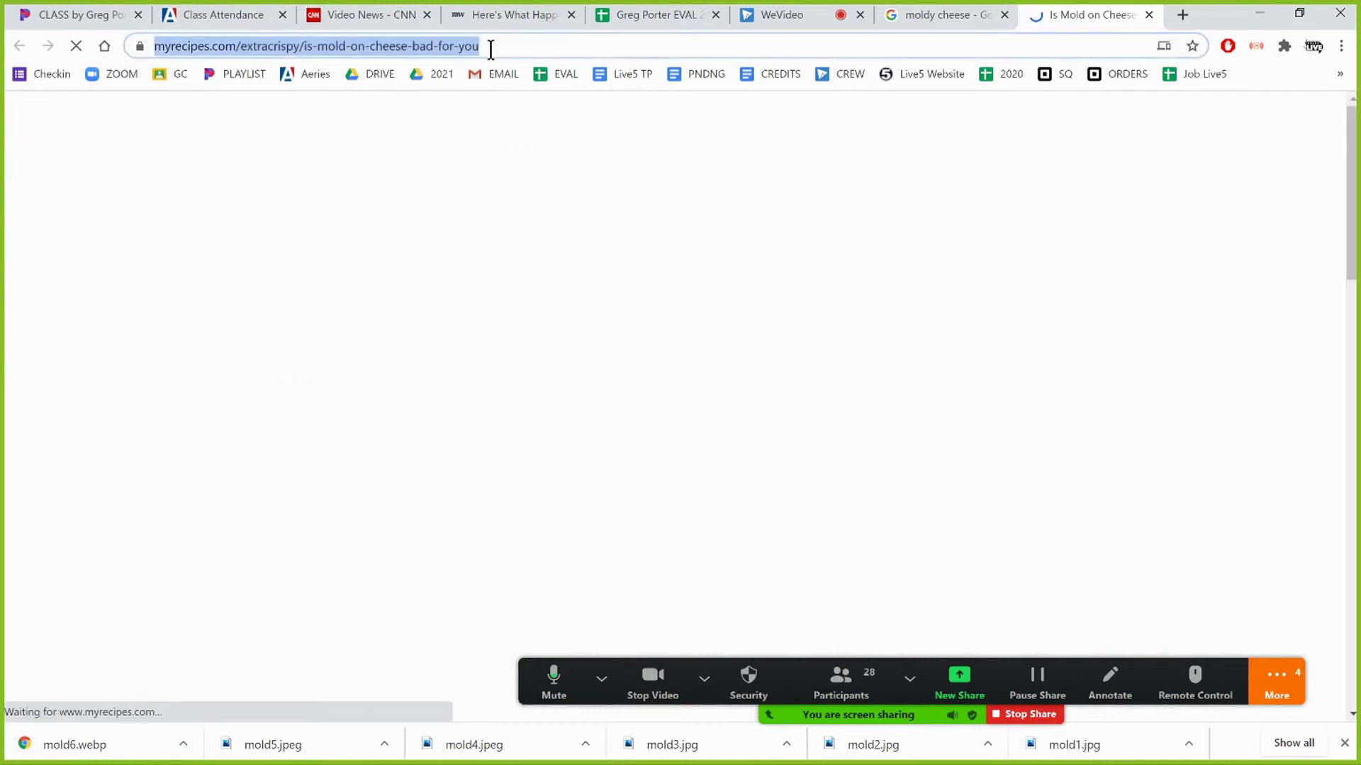
pyautogui.click(489, 49)
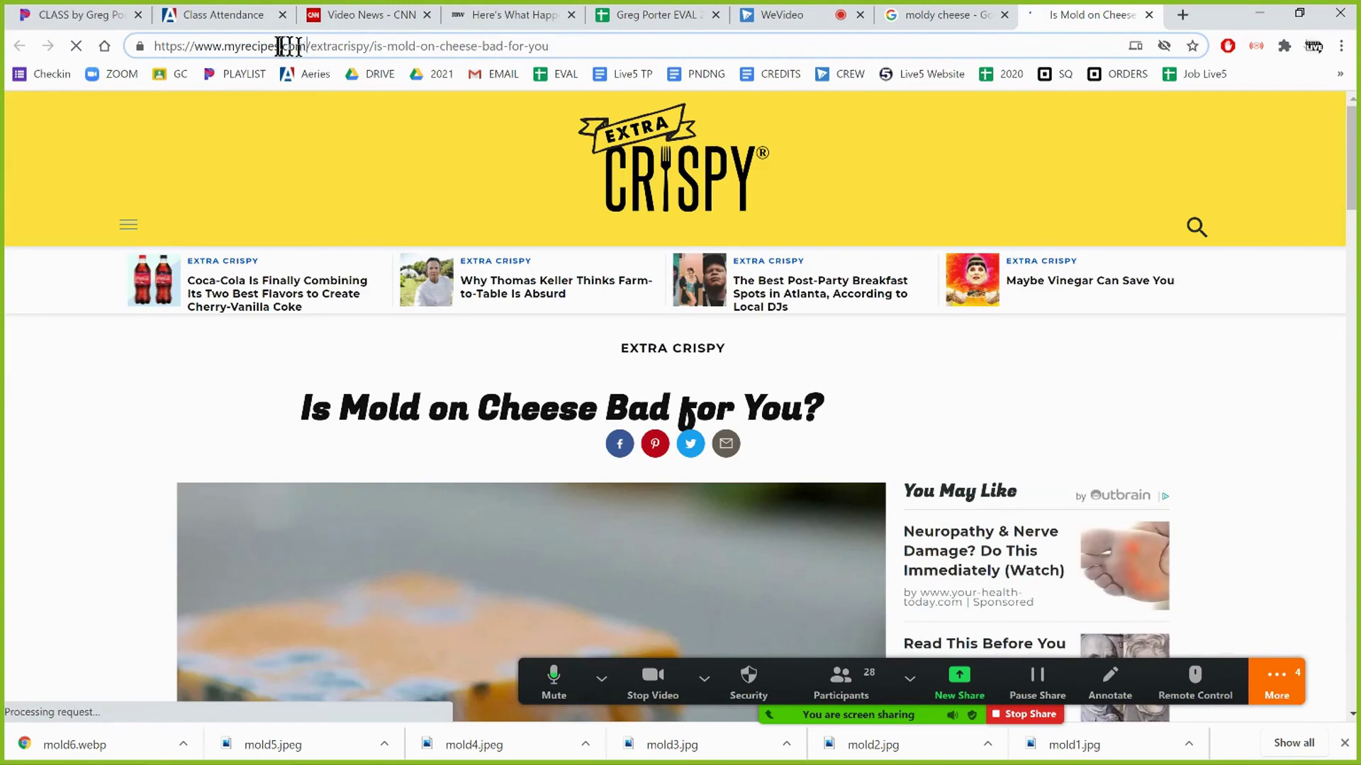
pyautogui.moveTo(305, 47); pyautogui.dragTo(225, 47)
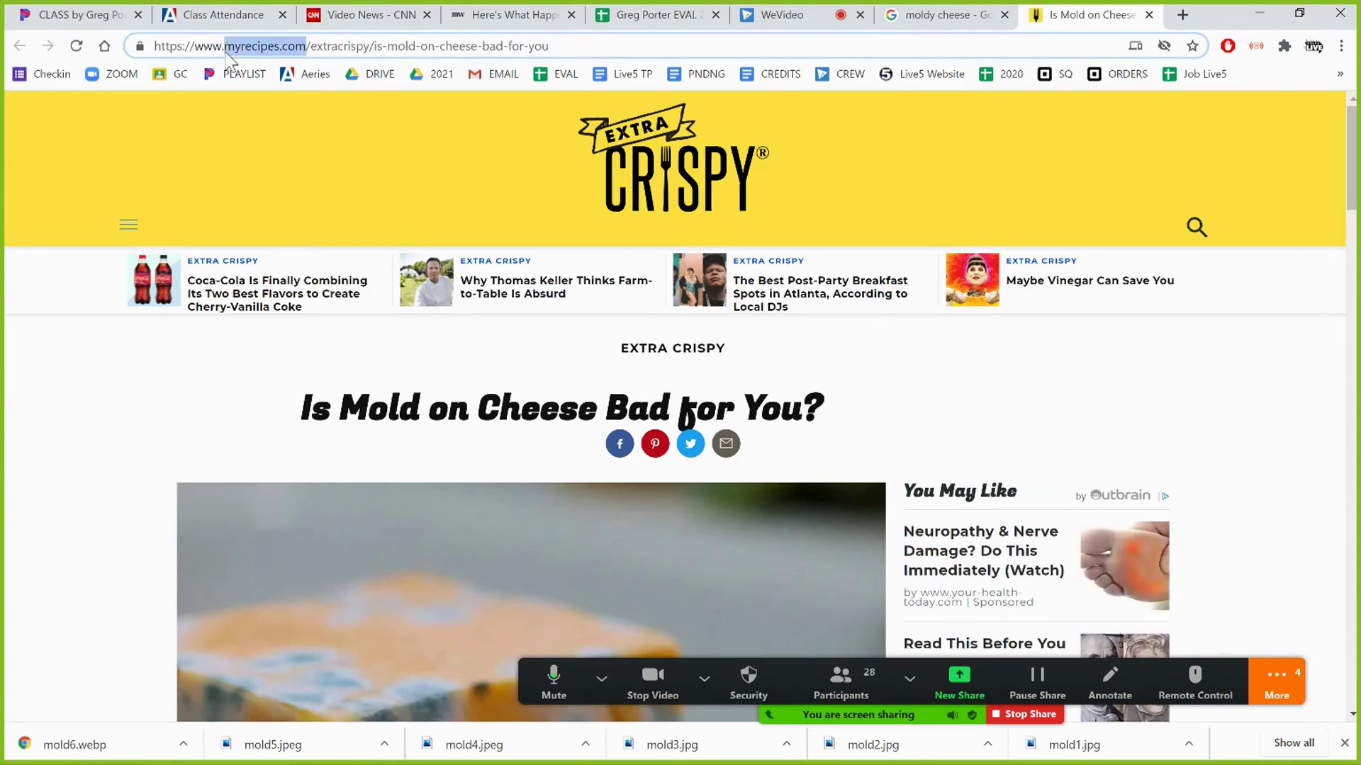
pyautogui.rightClick(258, 53)
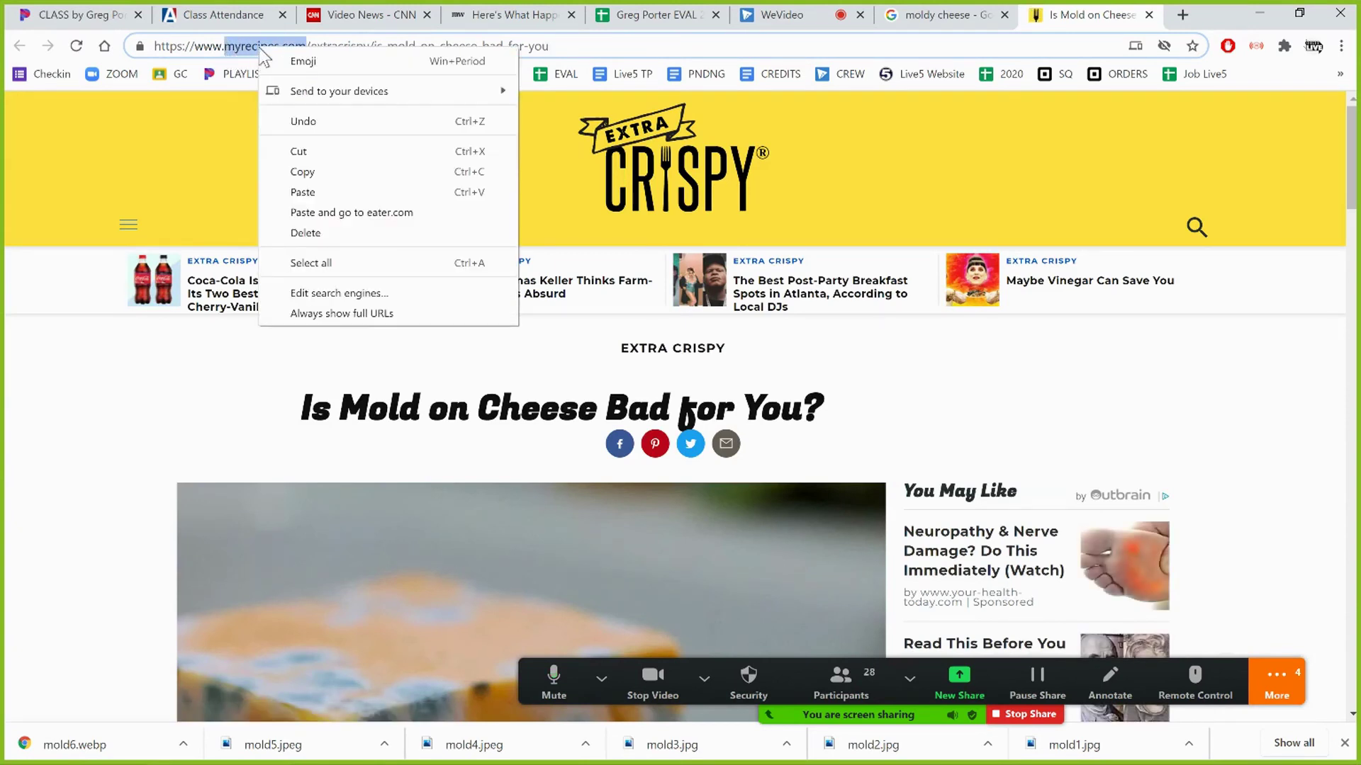
pyautogui.click(325, 173)
pyautogui.click(666, 17)
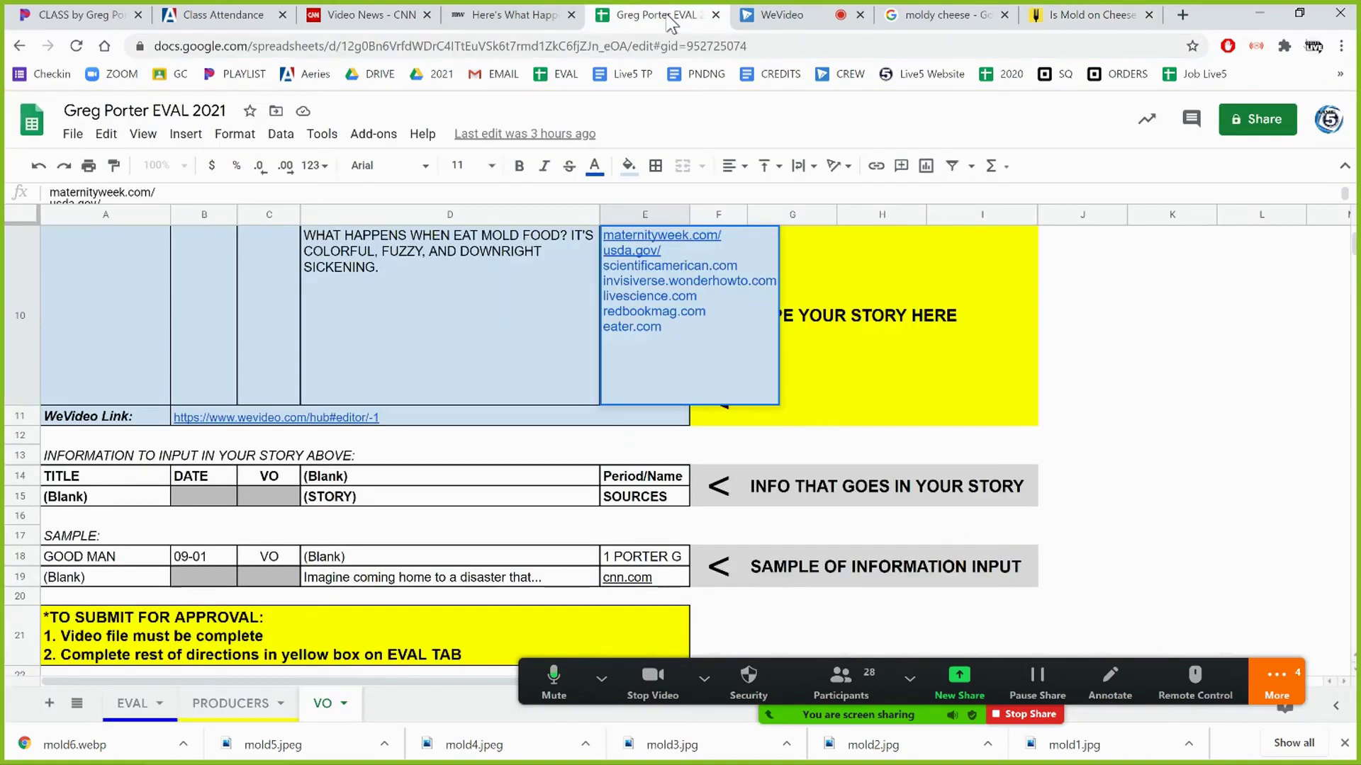
pyautogui.hotkey('ctrl', 'v')
# Import mold1 through mold6 from Downloads into WeVideo's media
pyautogui.click(785, 17)
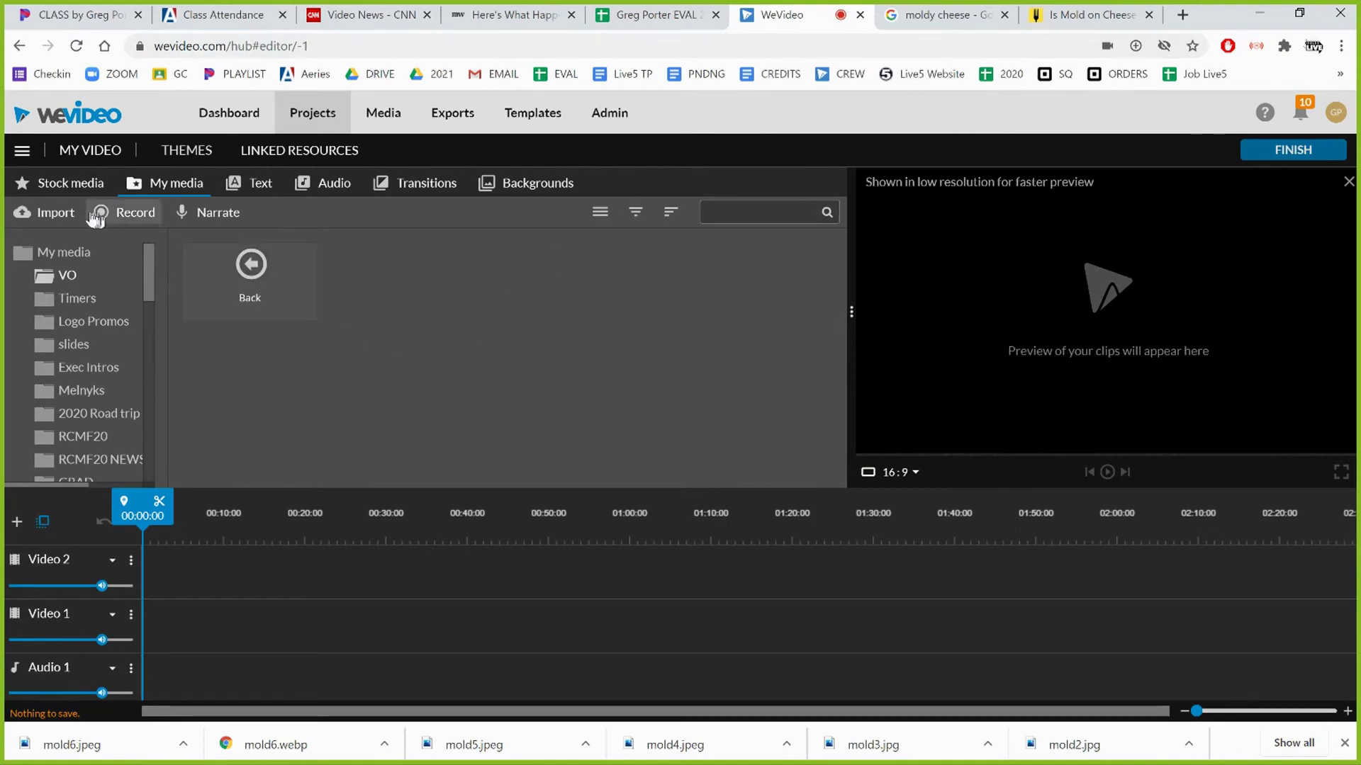
pyautogui.click(55, 216)
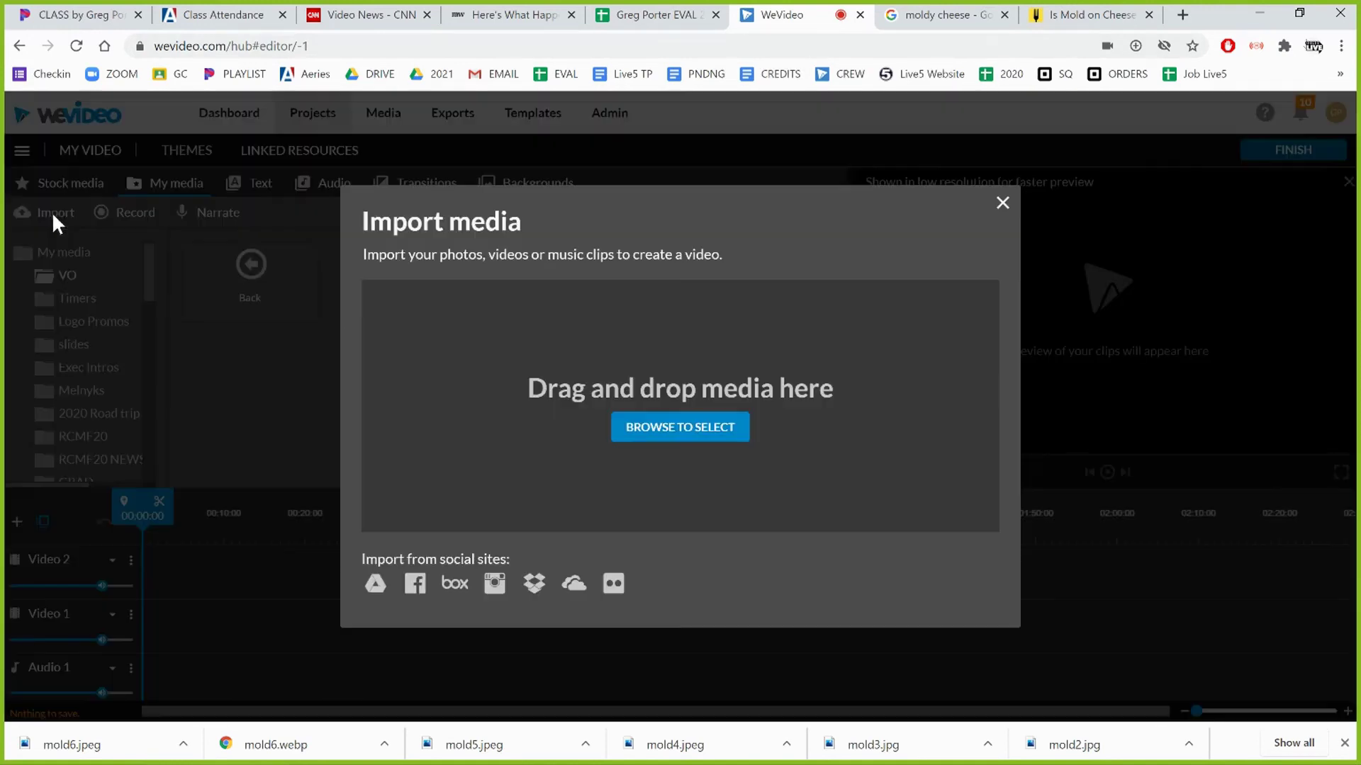
pyautogui.click(700, 435)
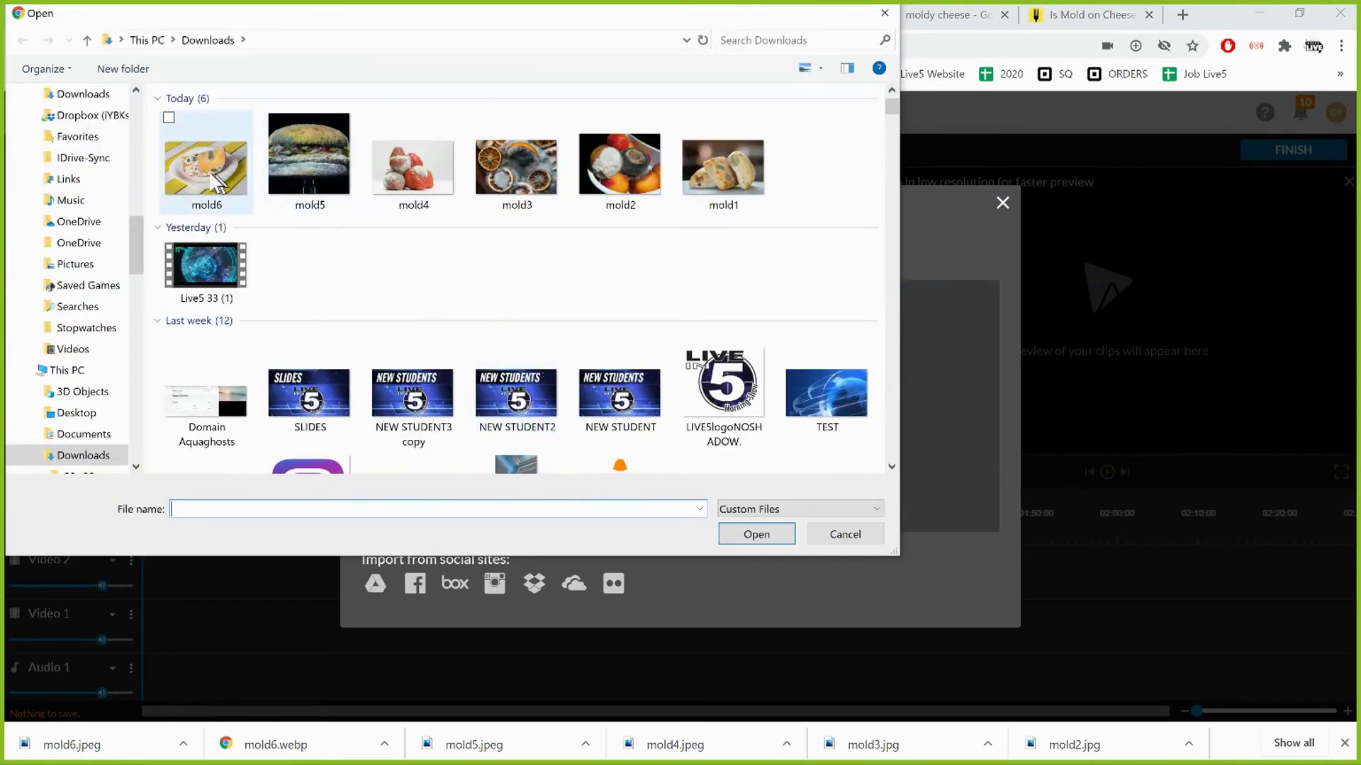
pyautogui.click(205, 167)
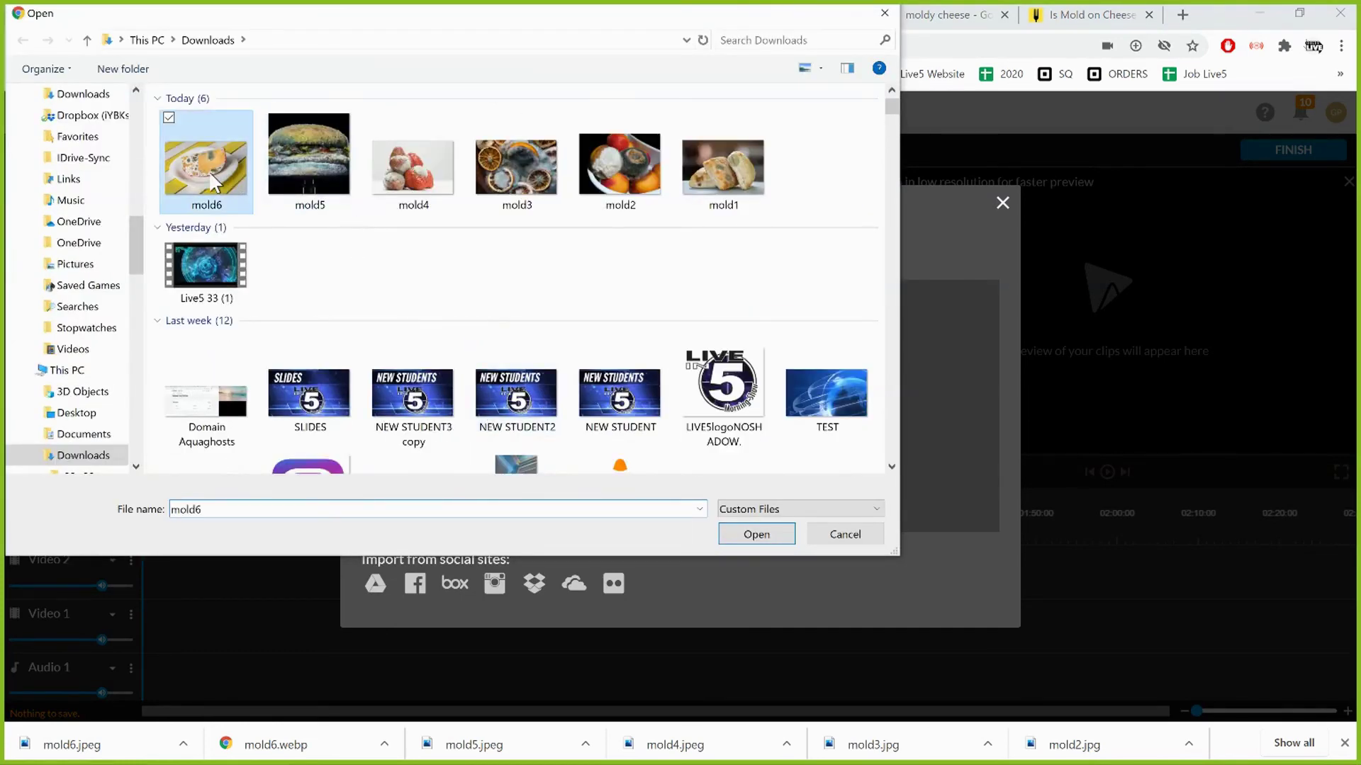
pyautogui.keyDown('shift'); pyautogui.click(711, 186); pyautogui.keyUp('shift')
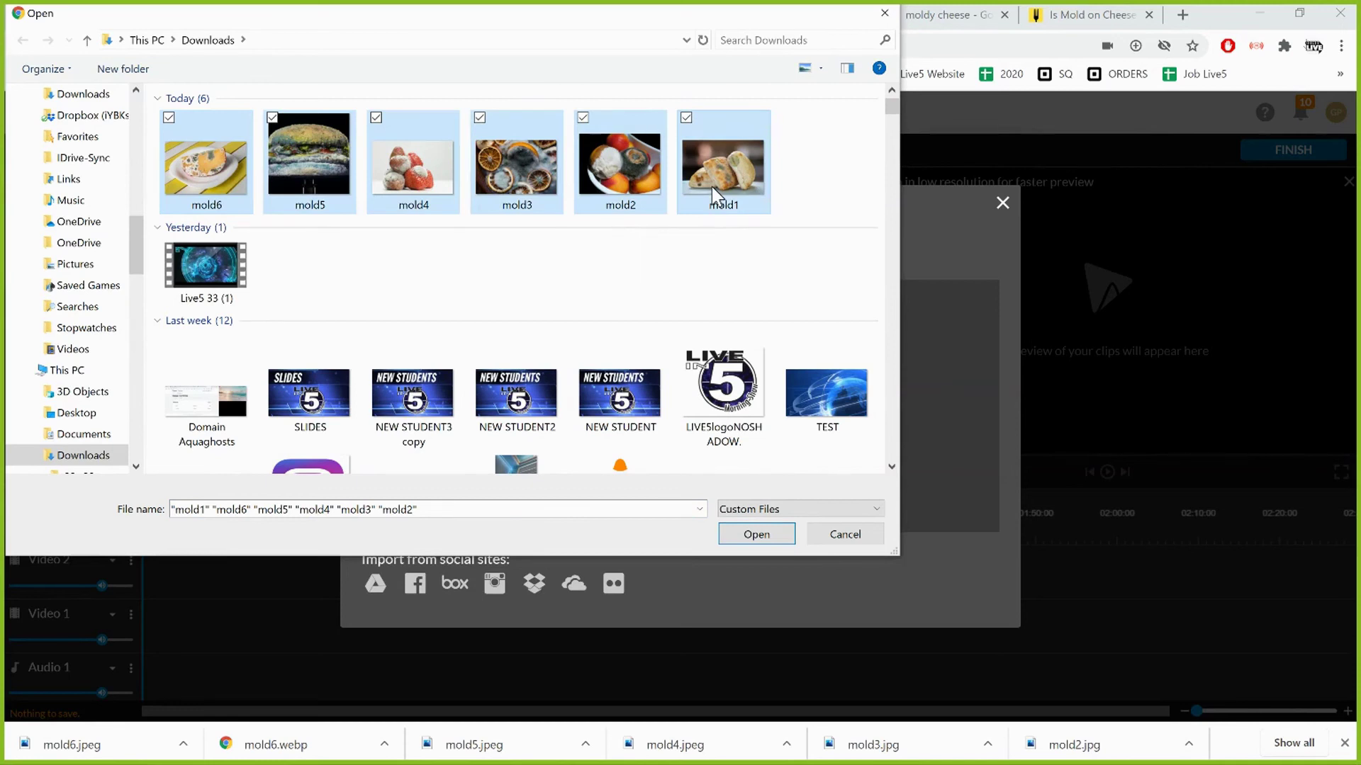
pyautogui.click(777, 536)
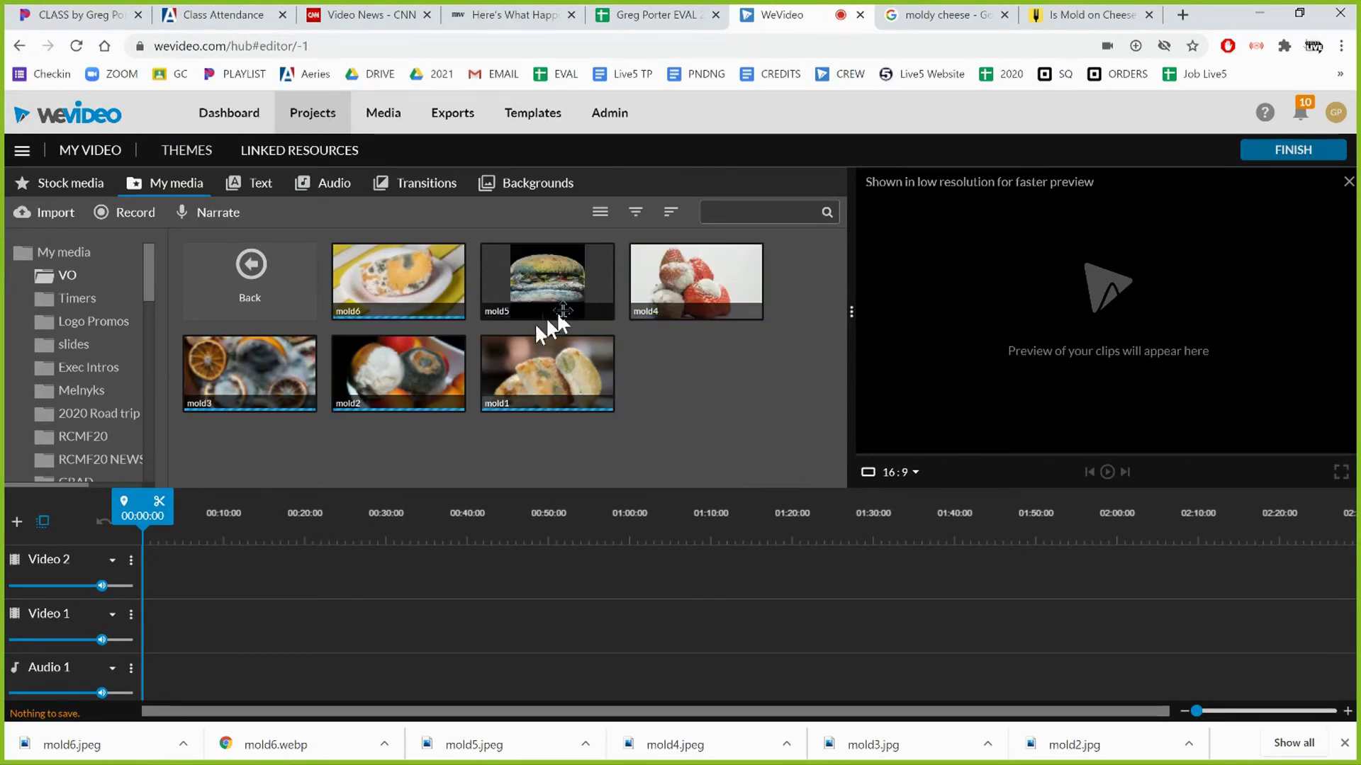
# Line up burger, strawberry, mold1, mold6, mold3 and mold2 on Video 2, then preview from the start
pyautogui.moveTo(566, 285); pyautogui.dragTo(134, 567)
pyautogui.moveTo(539, 280); pyautogui.dragTo(155, 573)
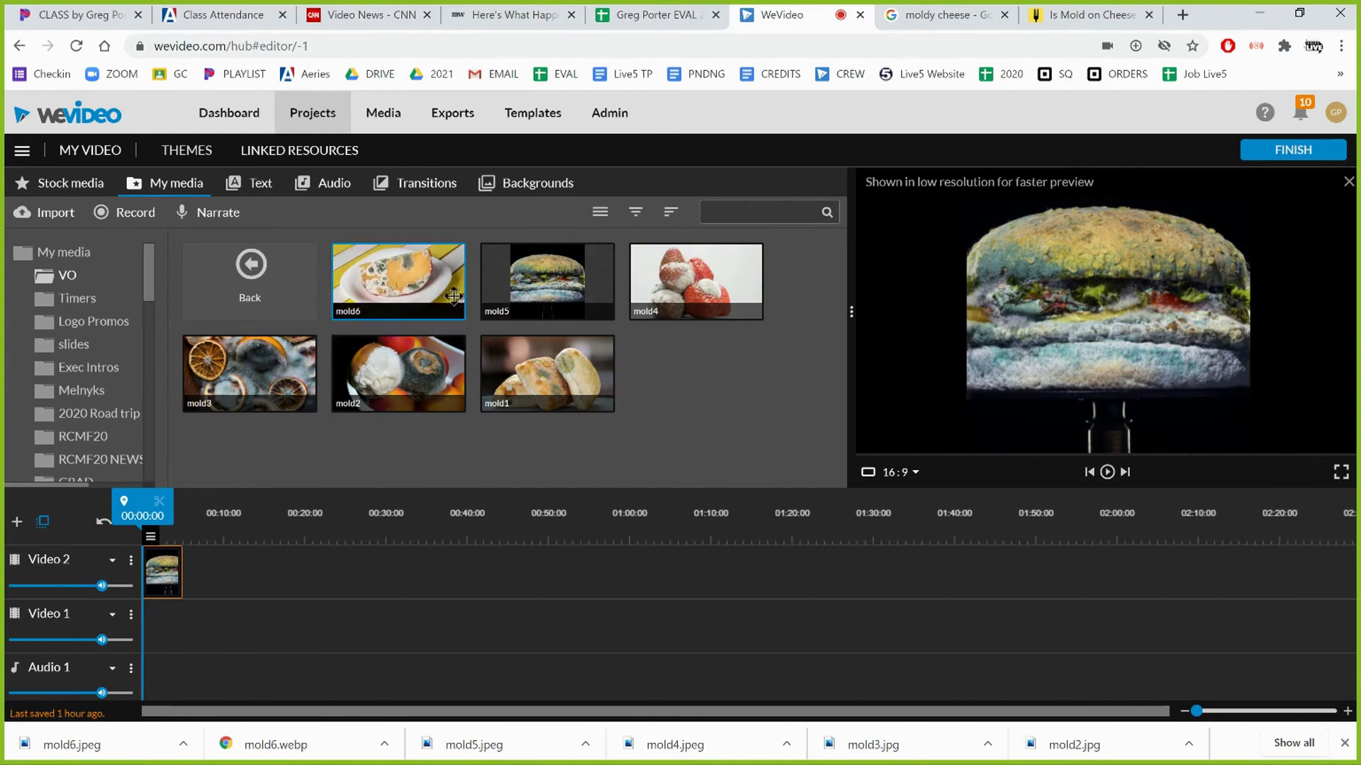
pyautogui.moveTo(709, 283); pyautogui.dragTo(204, 565)
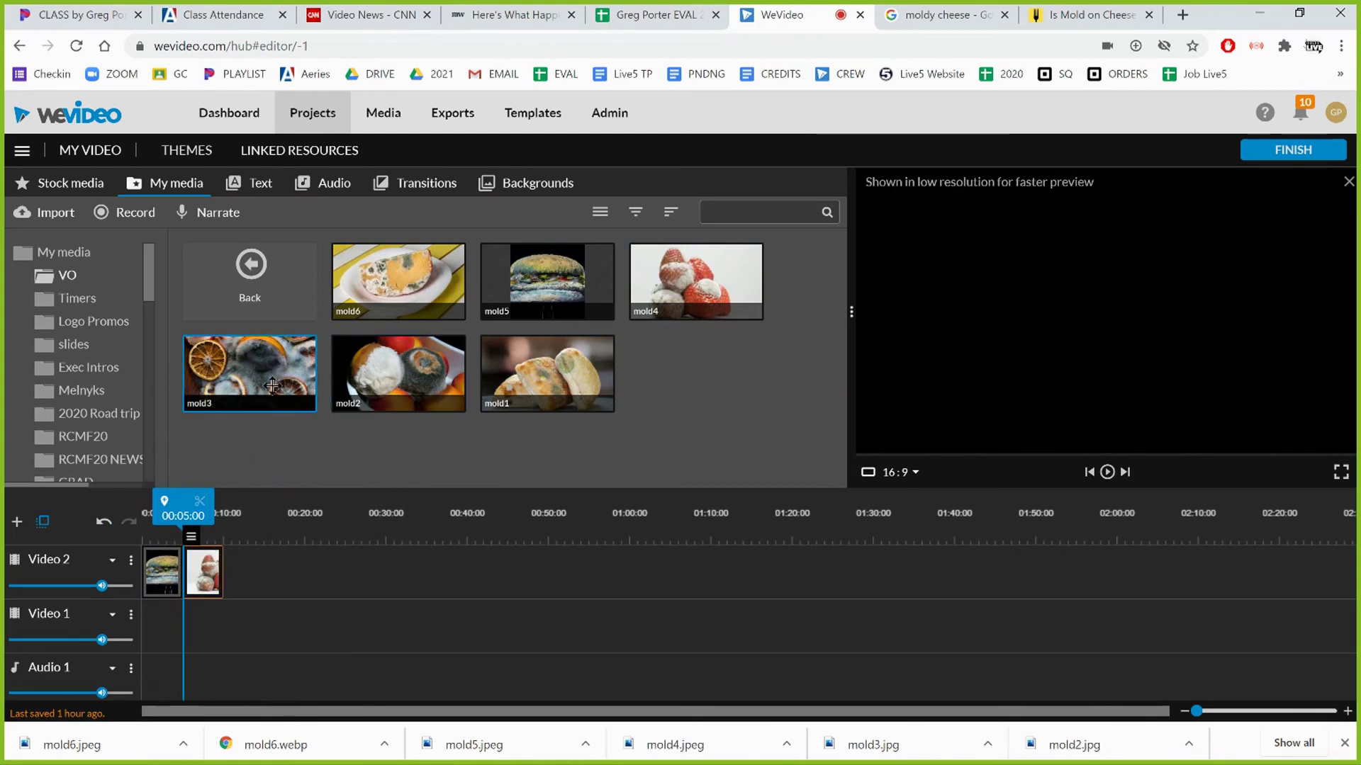
pyautogui.moveTo(531, 376); pyautogui.dragTo(244, 586)
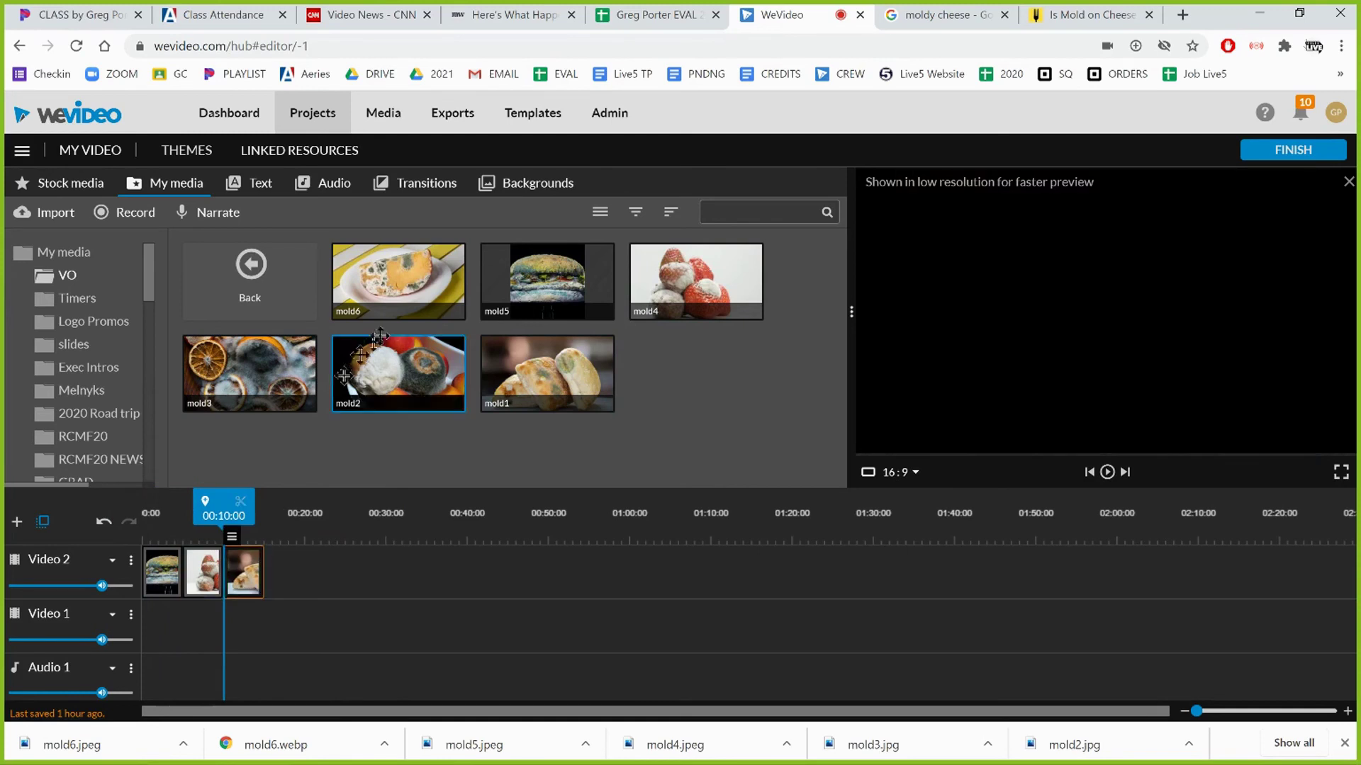
pyautogui.moveTo(401, 421); pyautogui.dragTo(284, 587)
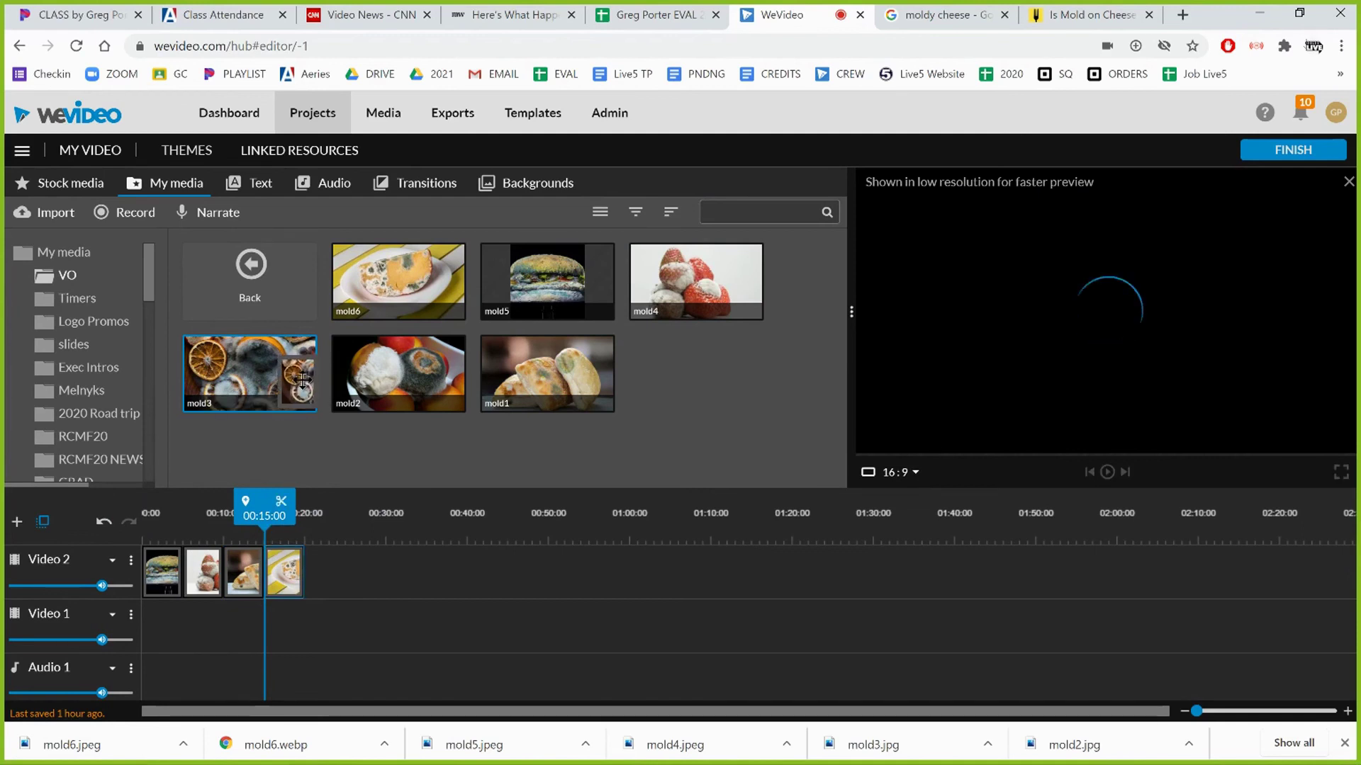
pyautogui.moveTo(326, 417); pyautogui.dragTo(324, 581)
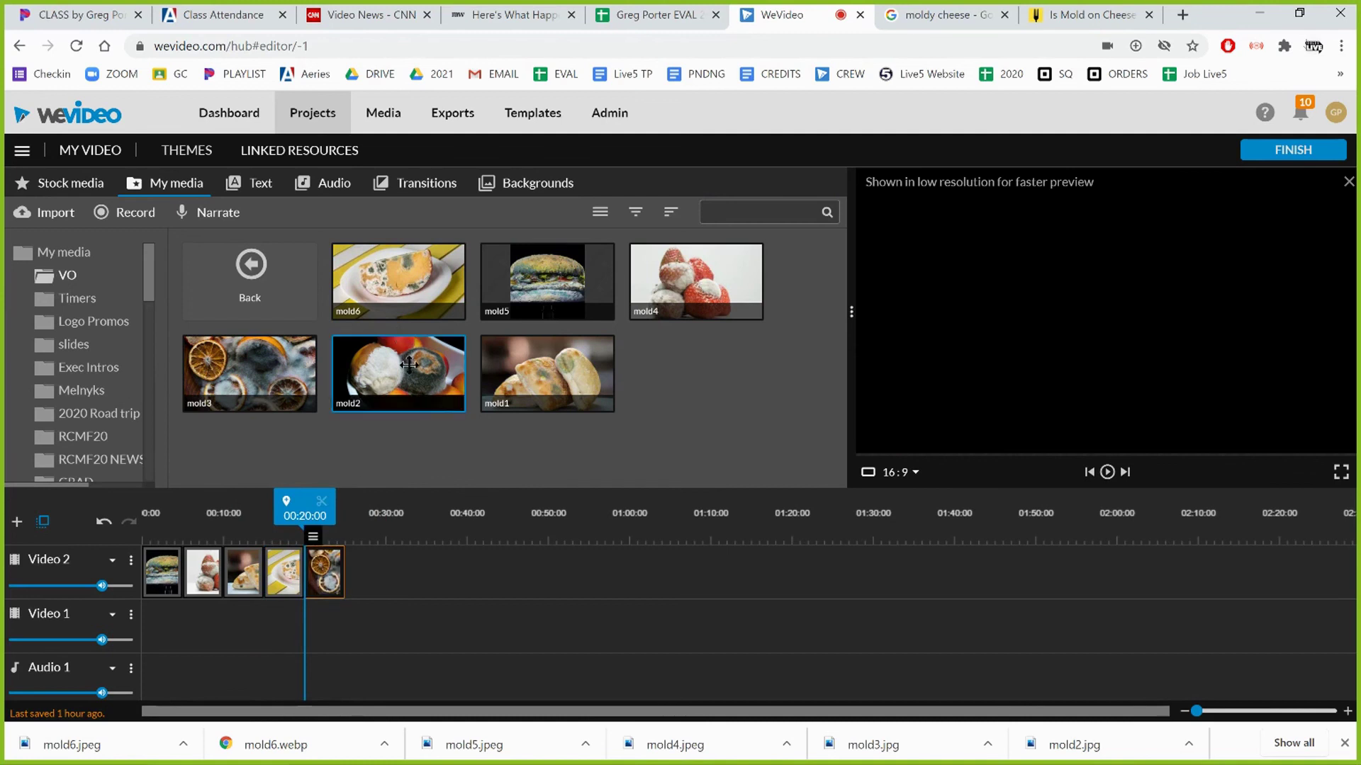
pyautogui.moveTo(408, 365); pyautogui.dragTo(373, 577)
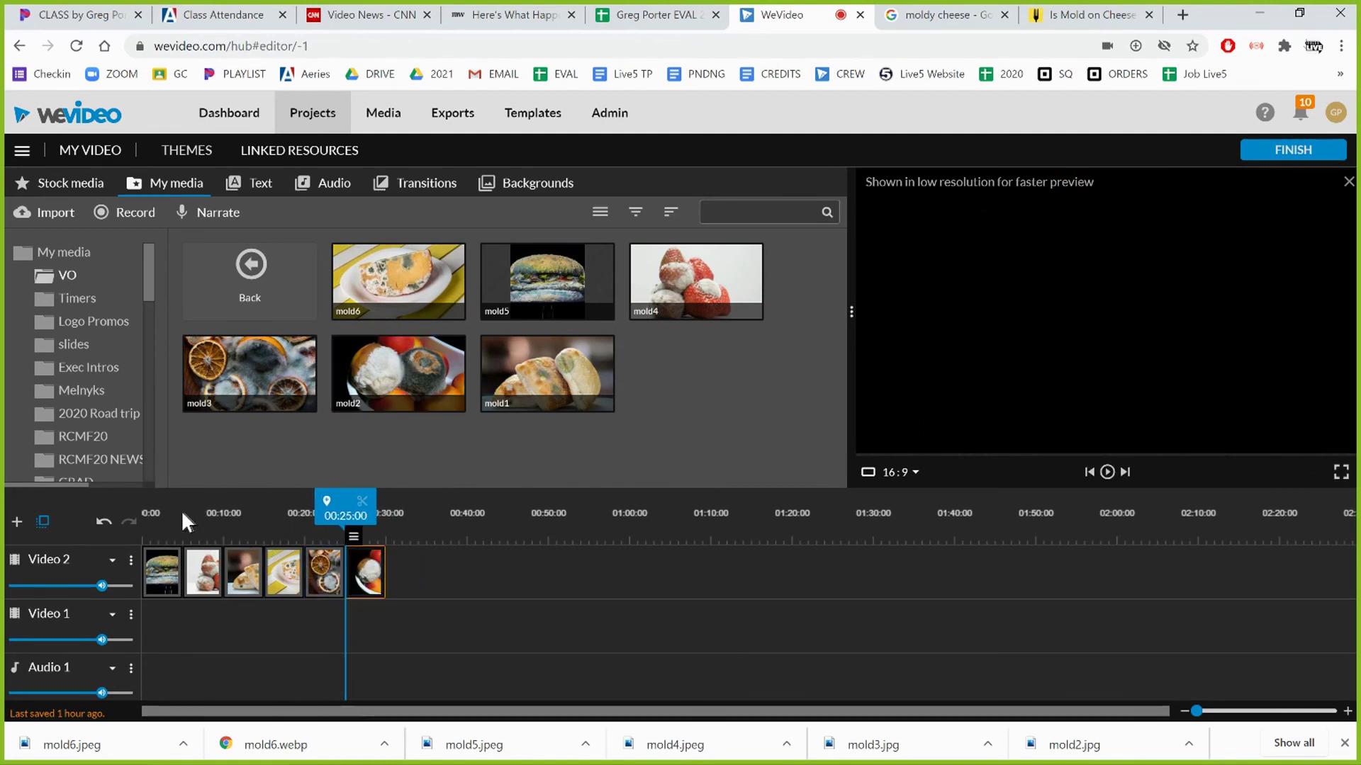
pyautogui.moveTo(182, 521); pyautogui.dragTo(163, 513)
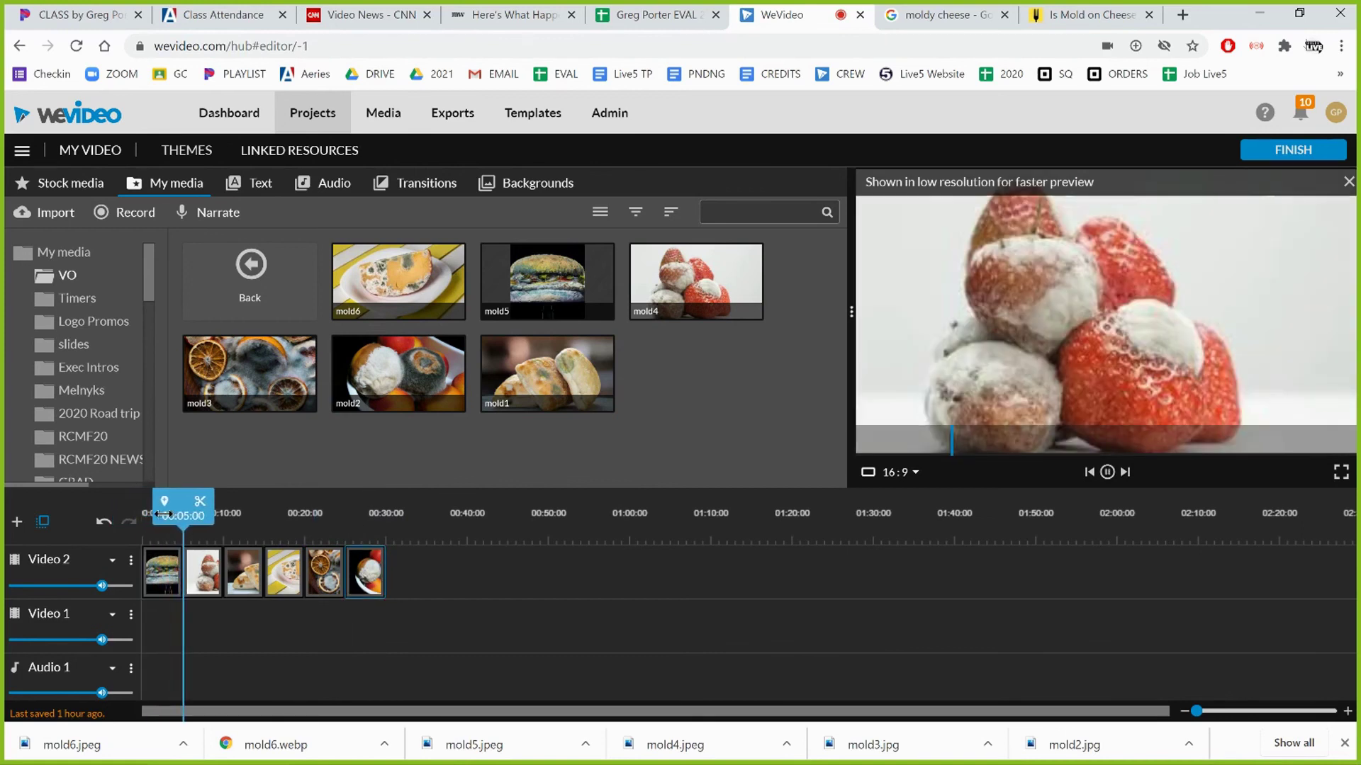
pyautogui.press('space')
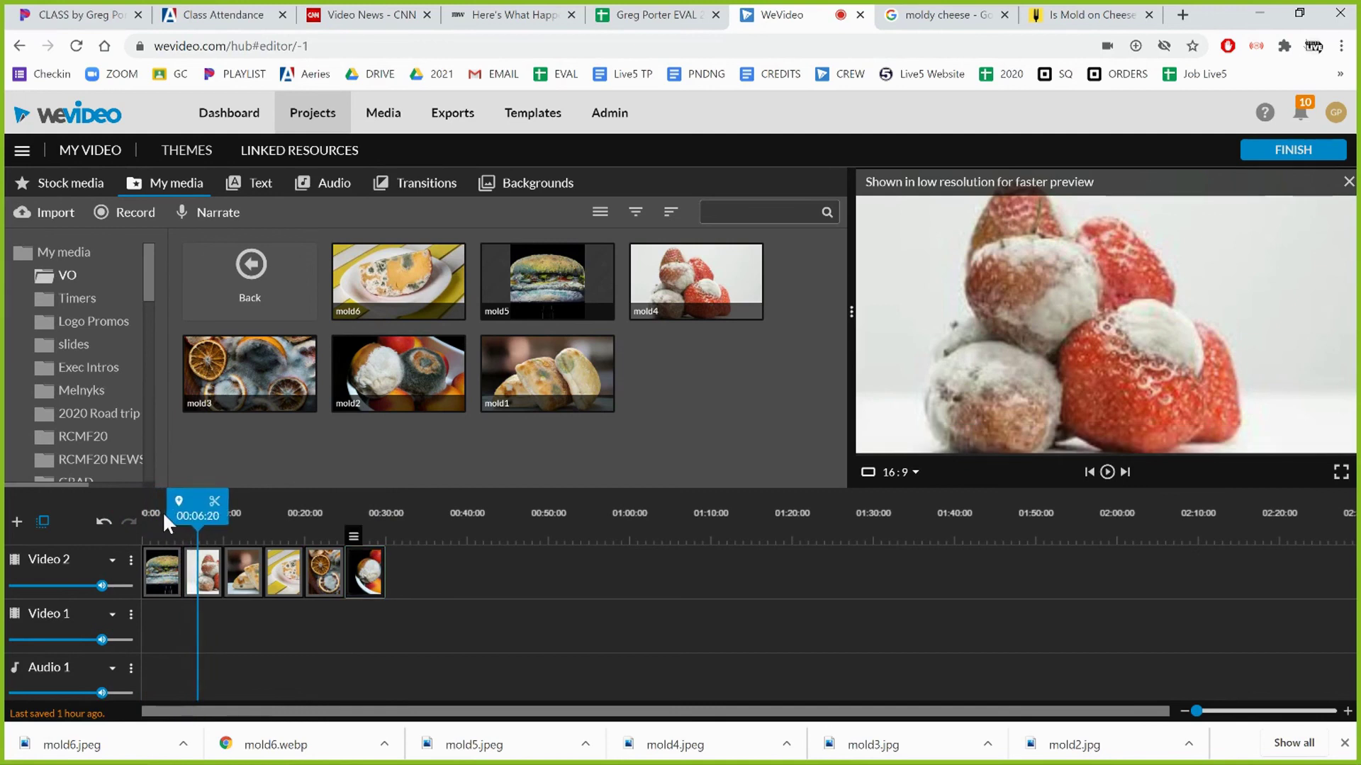
# Copy the WeVideo project URL and paste it into the EVAL sheet's WeVideo link cell A12
pyautogui.click(291, 45)
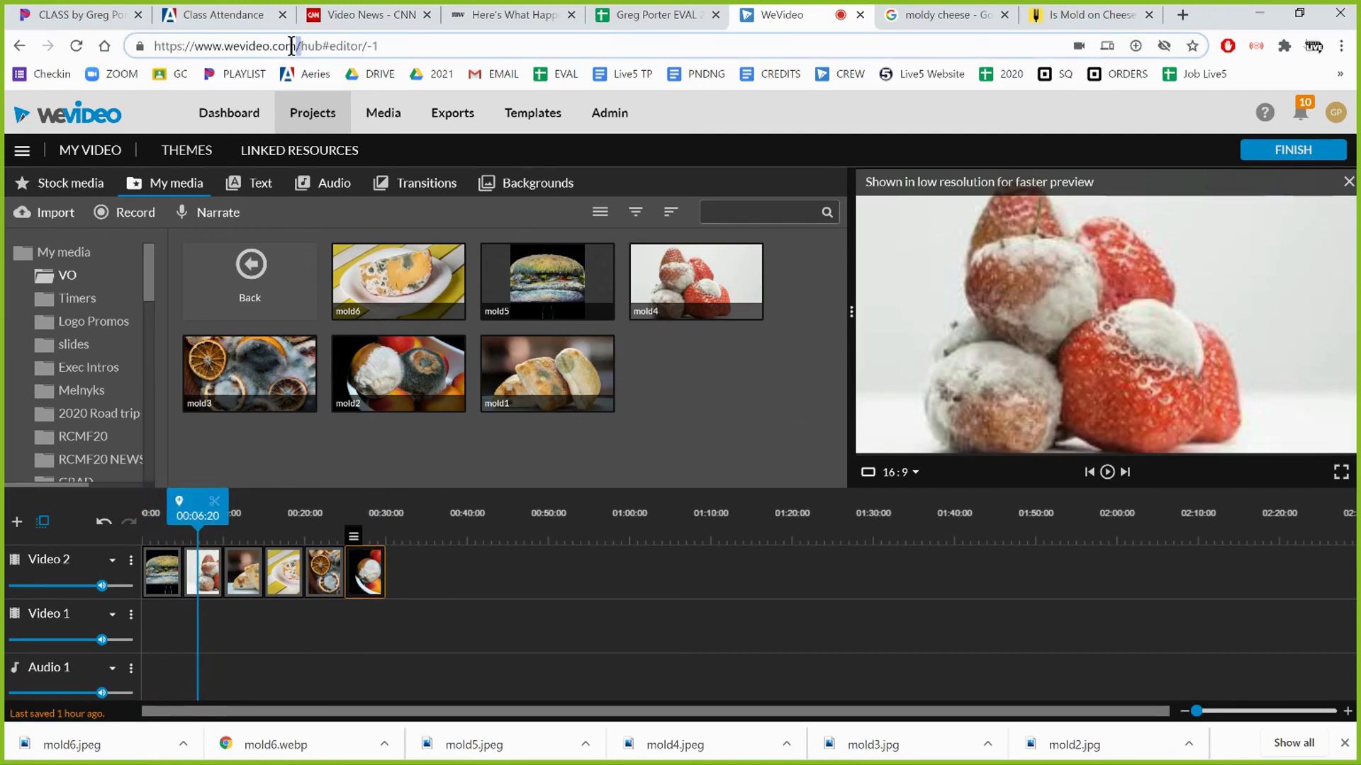
pyautogui.tripleClick(292, 46)
pyautogui.hotkey('ctrl', 'c')
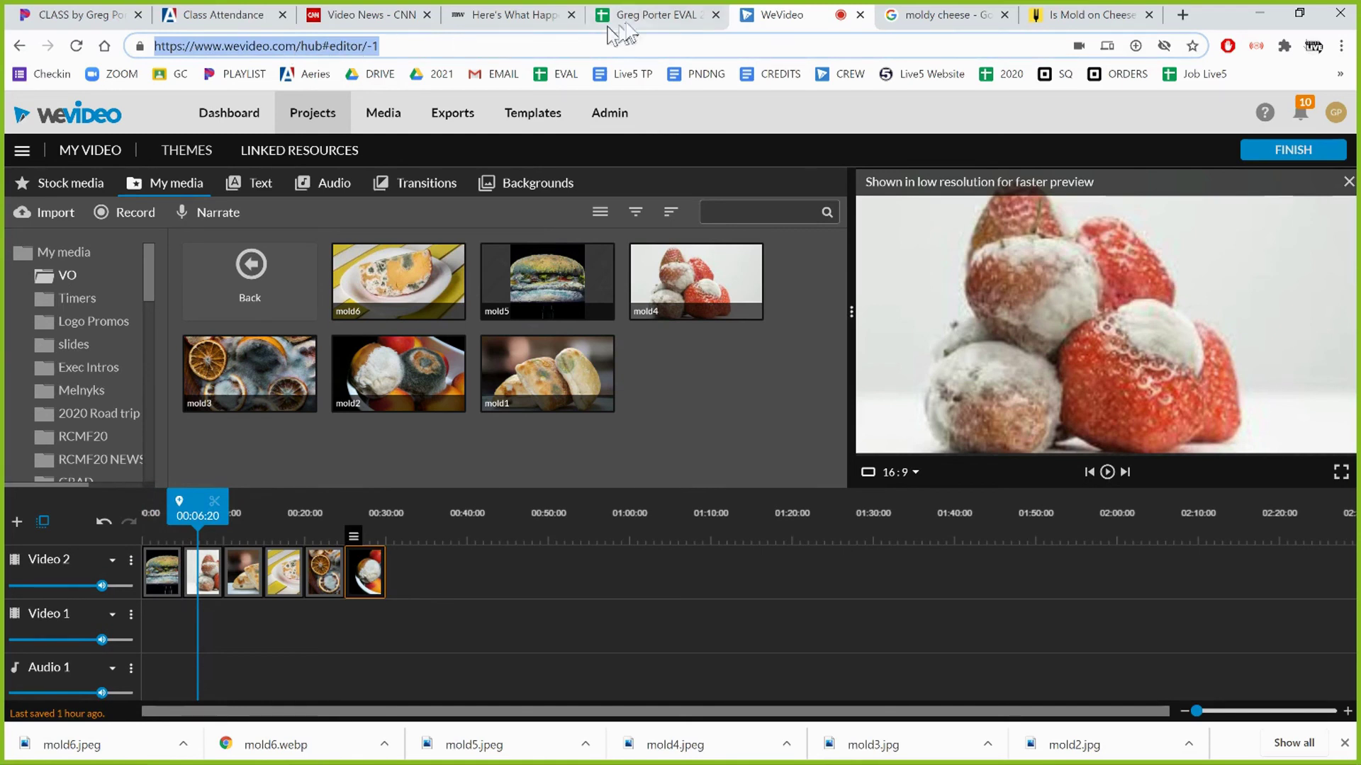
pyautogui.click(654, 15)
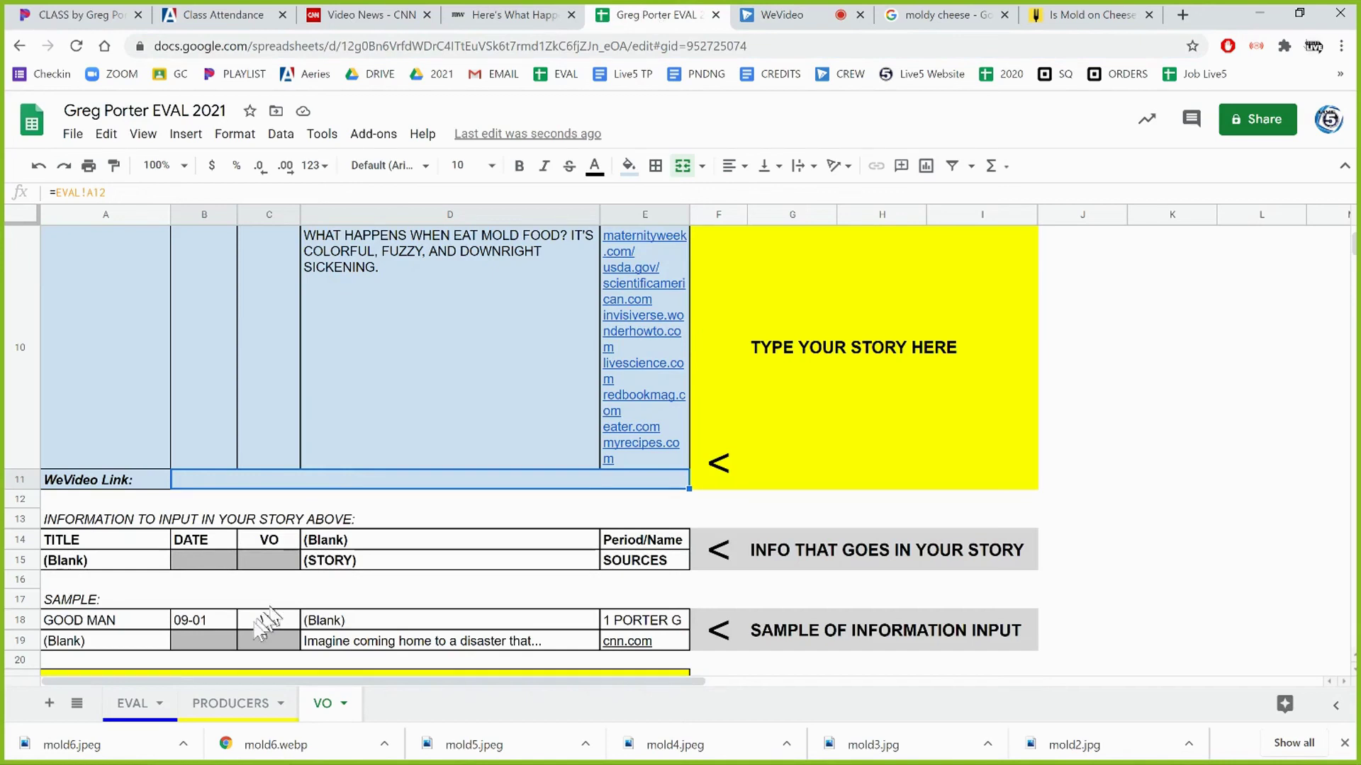
pyautogui.click(124, 705)
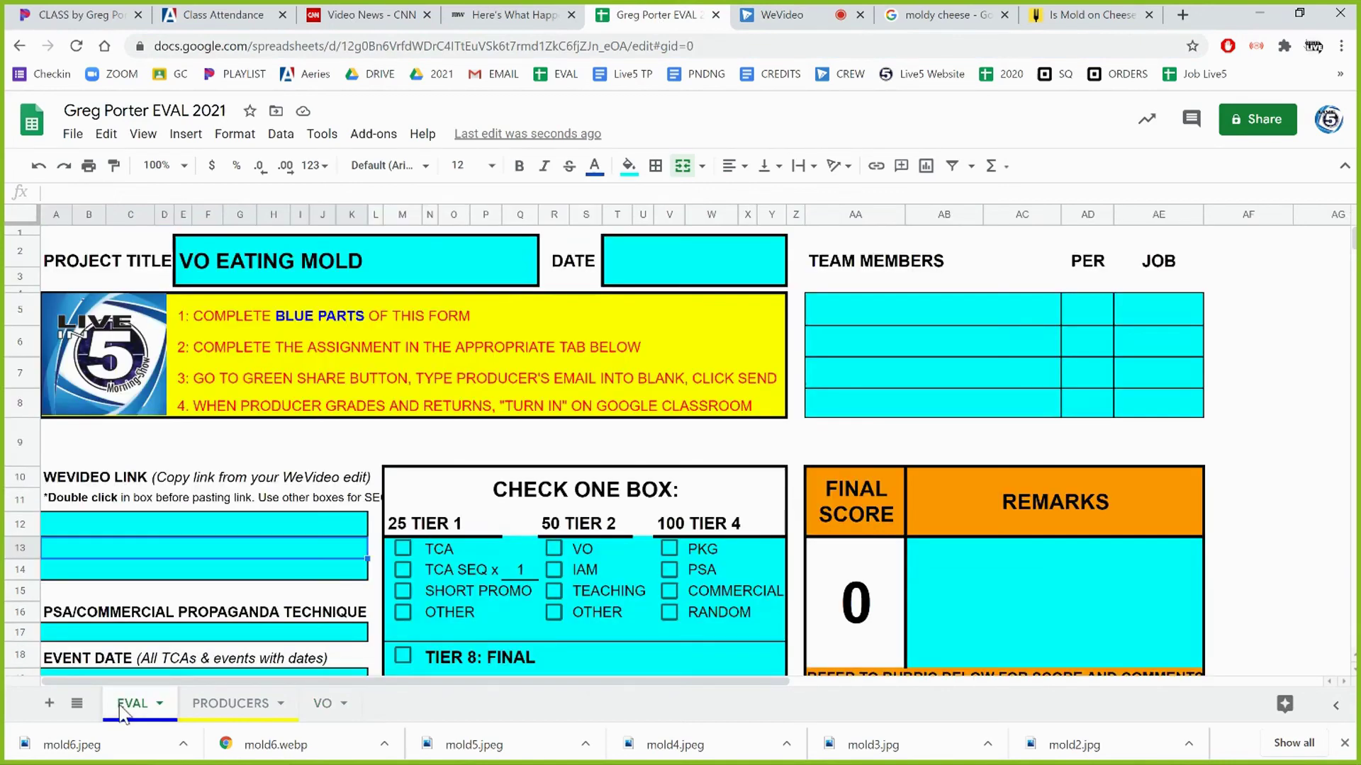
pyautogui.click(152, 524)
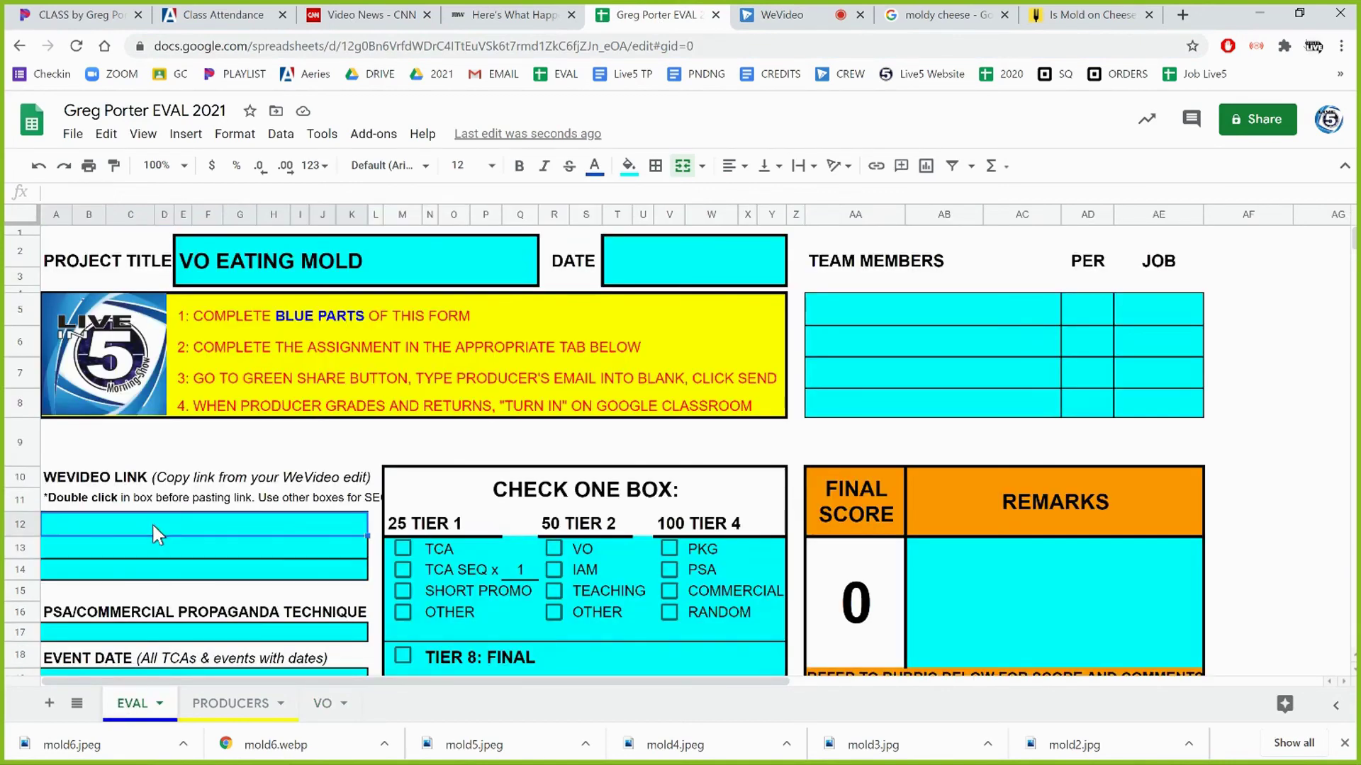
pyautogui.hotkey('ctrl', 'v')
# Check the pasted link in the cell and confirm it appears on the VO sheet
pyautogui.doubleClick(152, 524)
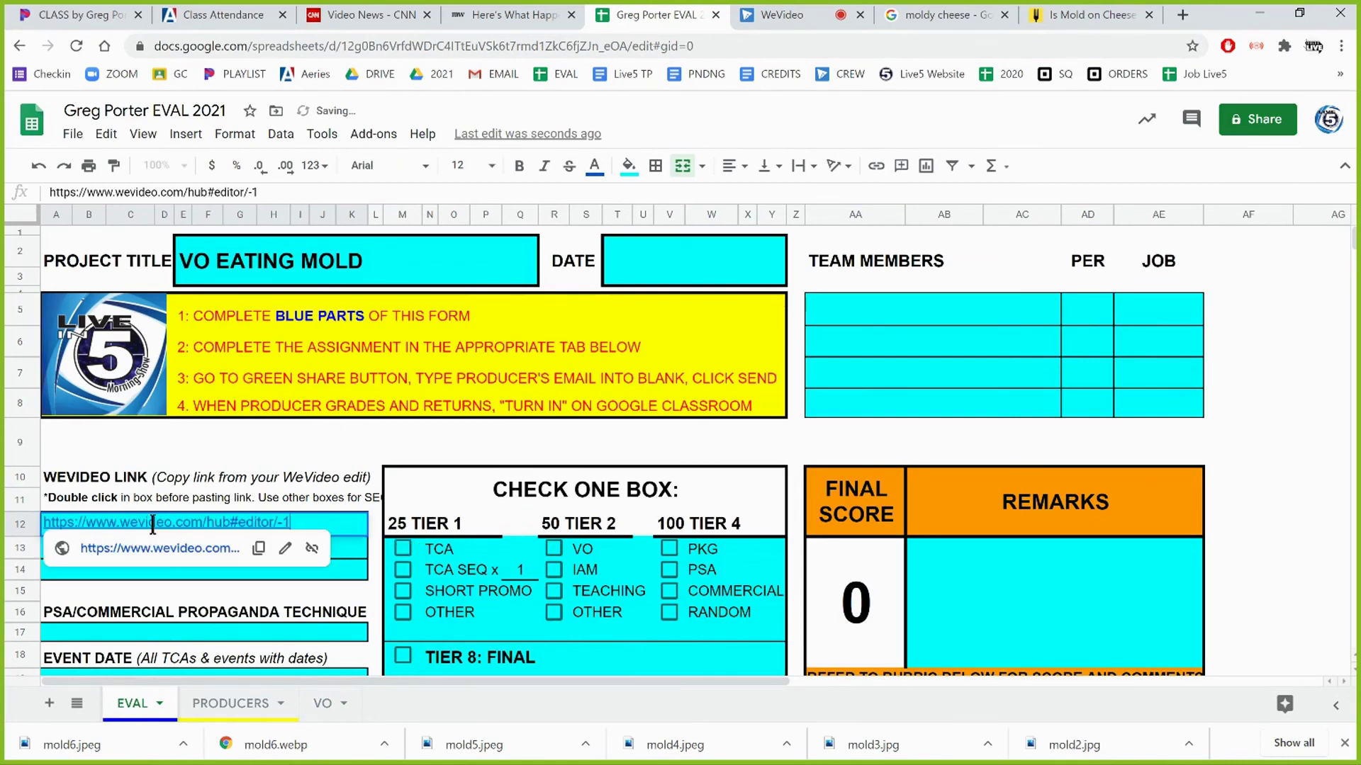
pyautogui.click(322, 708)
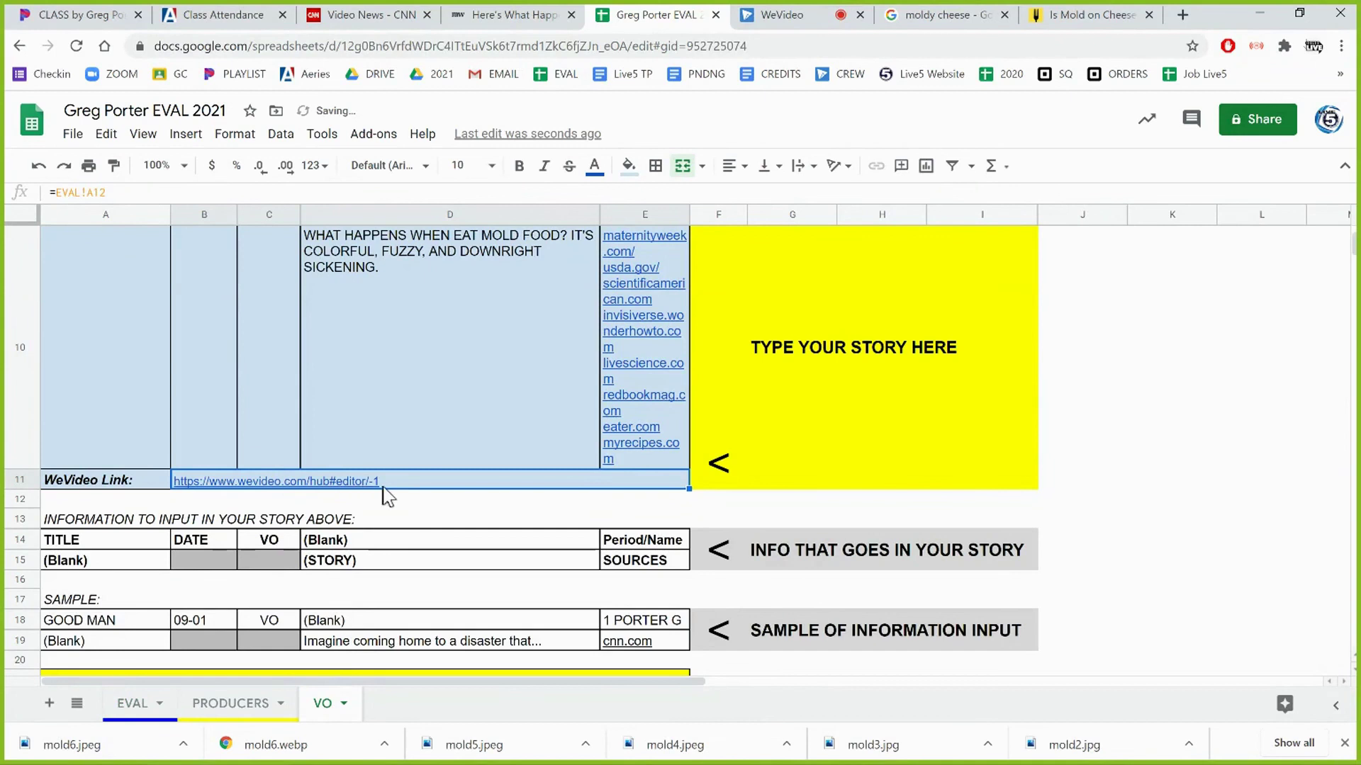
pyautogui.click(141, 707)
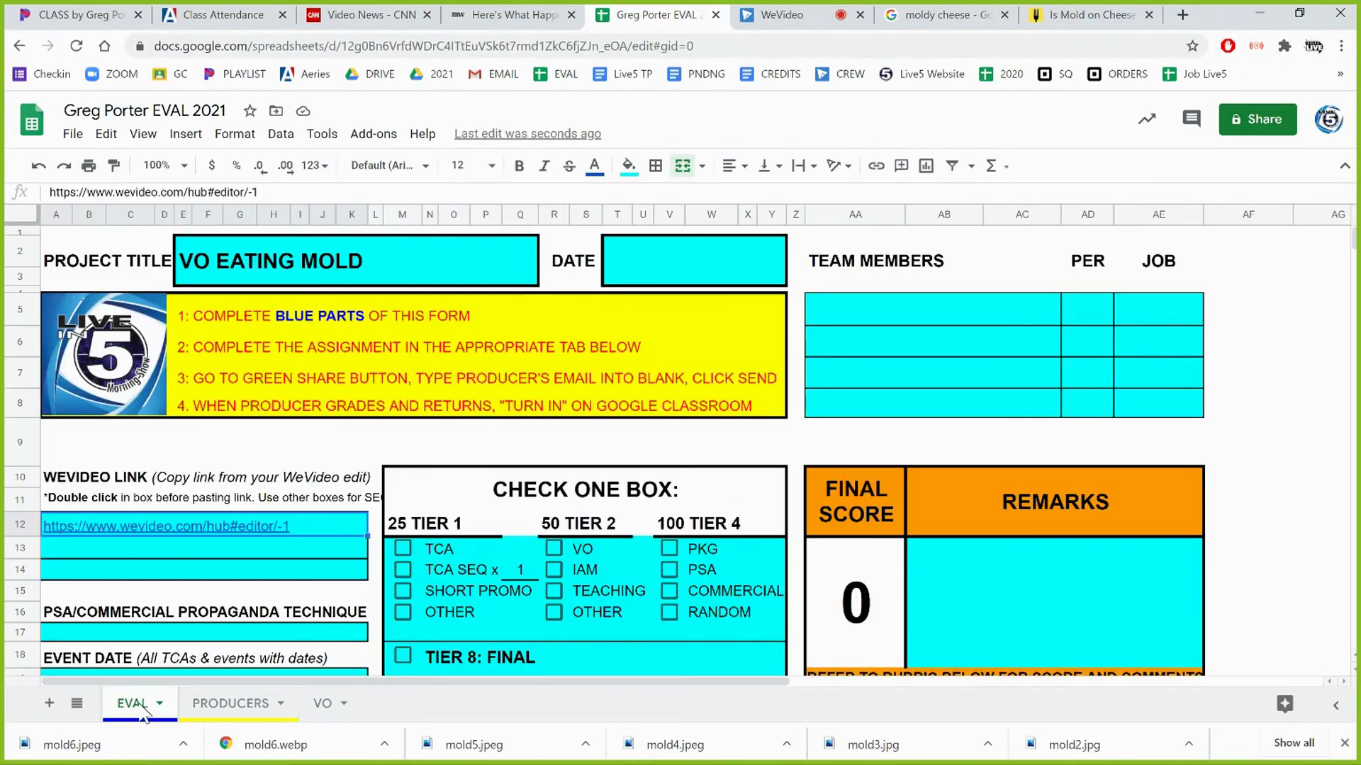